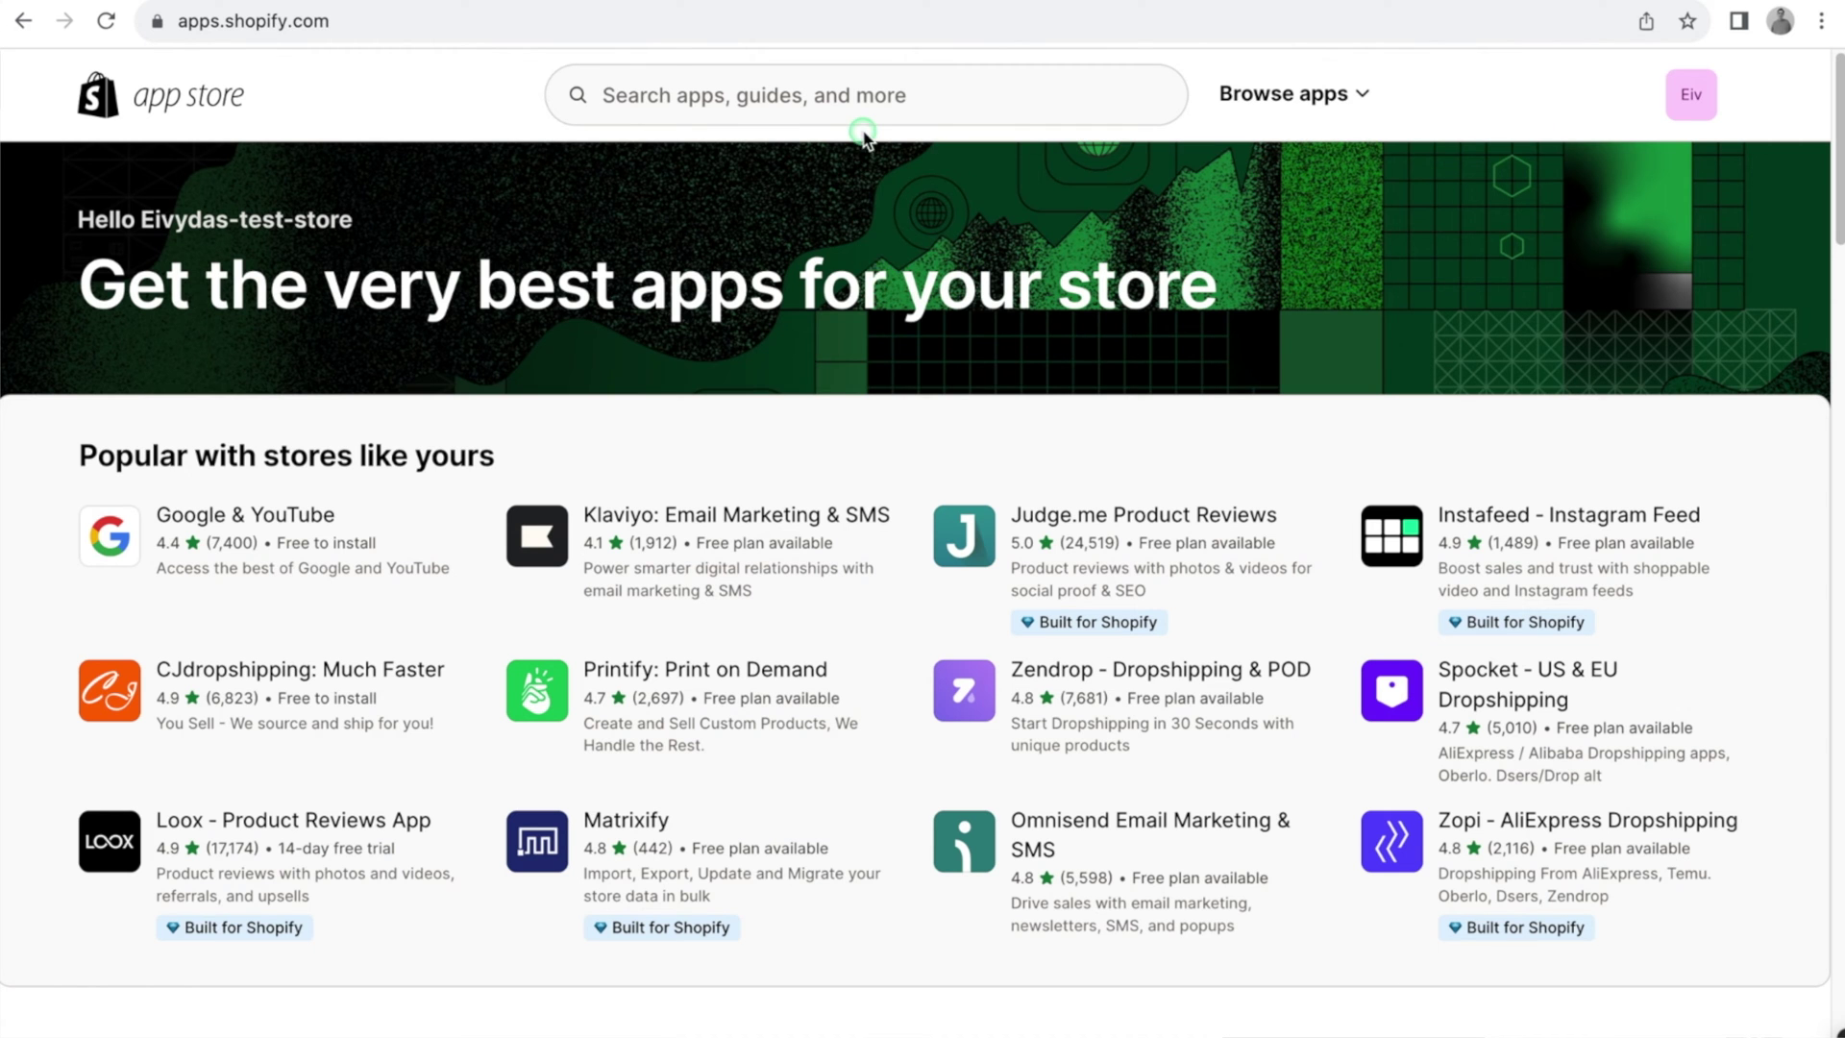
# Step: Search the App Store for 'Essential Trust Badges & Icons' and install it on the store
pyautogui.click(857, 88)
pyautogui.write('Essential Trust Badges & Icons')
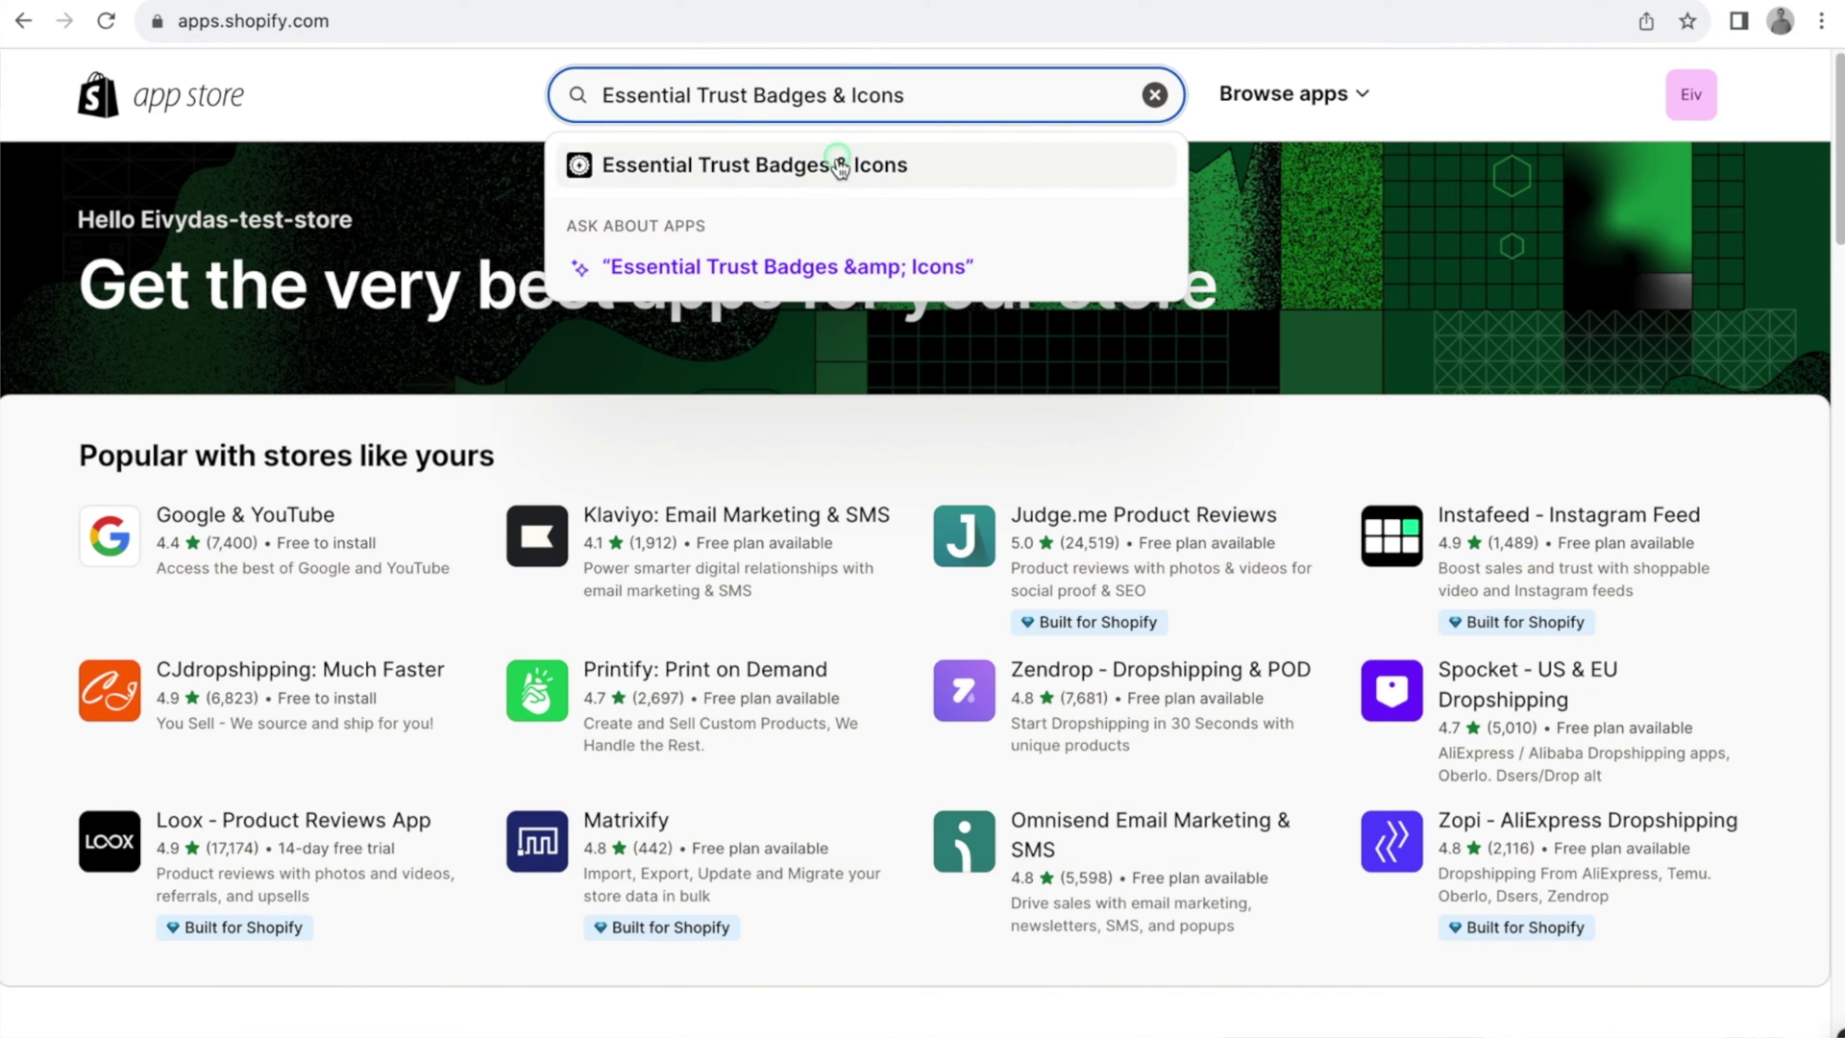
pyautogui.click(845, 164)
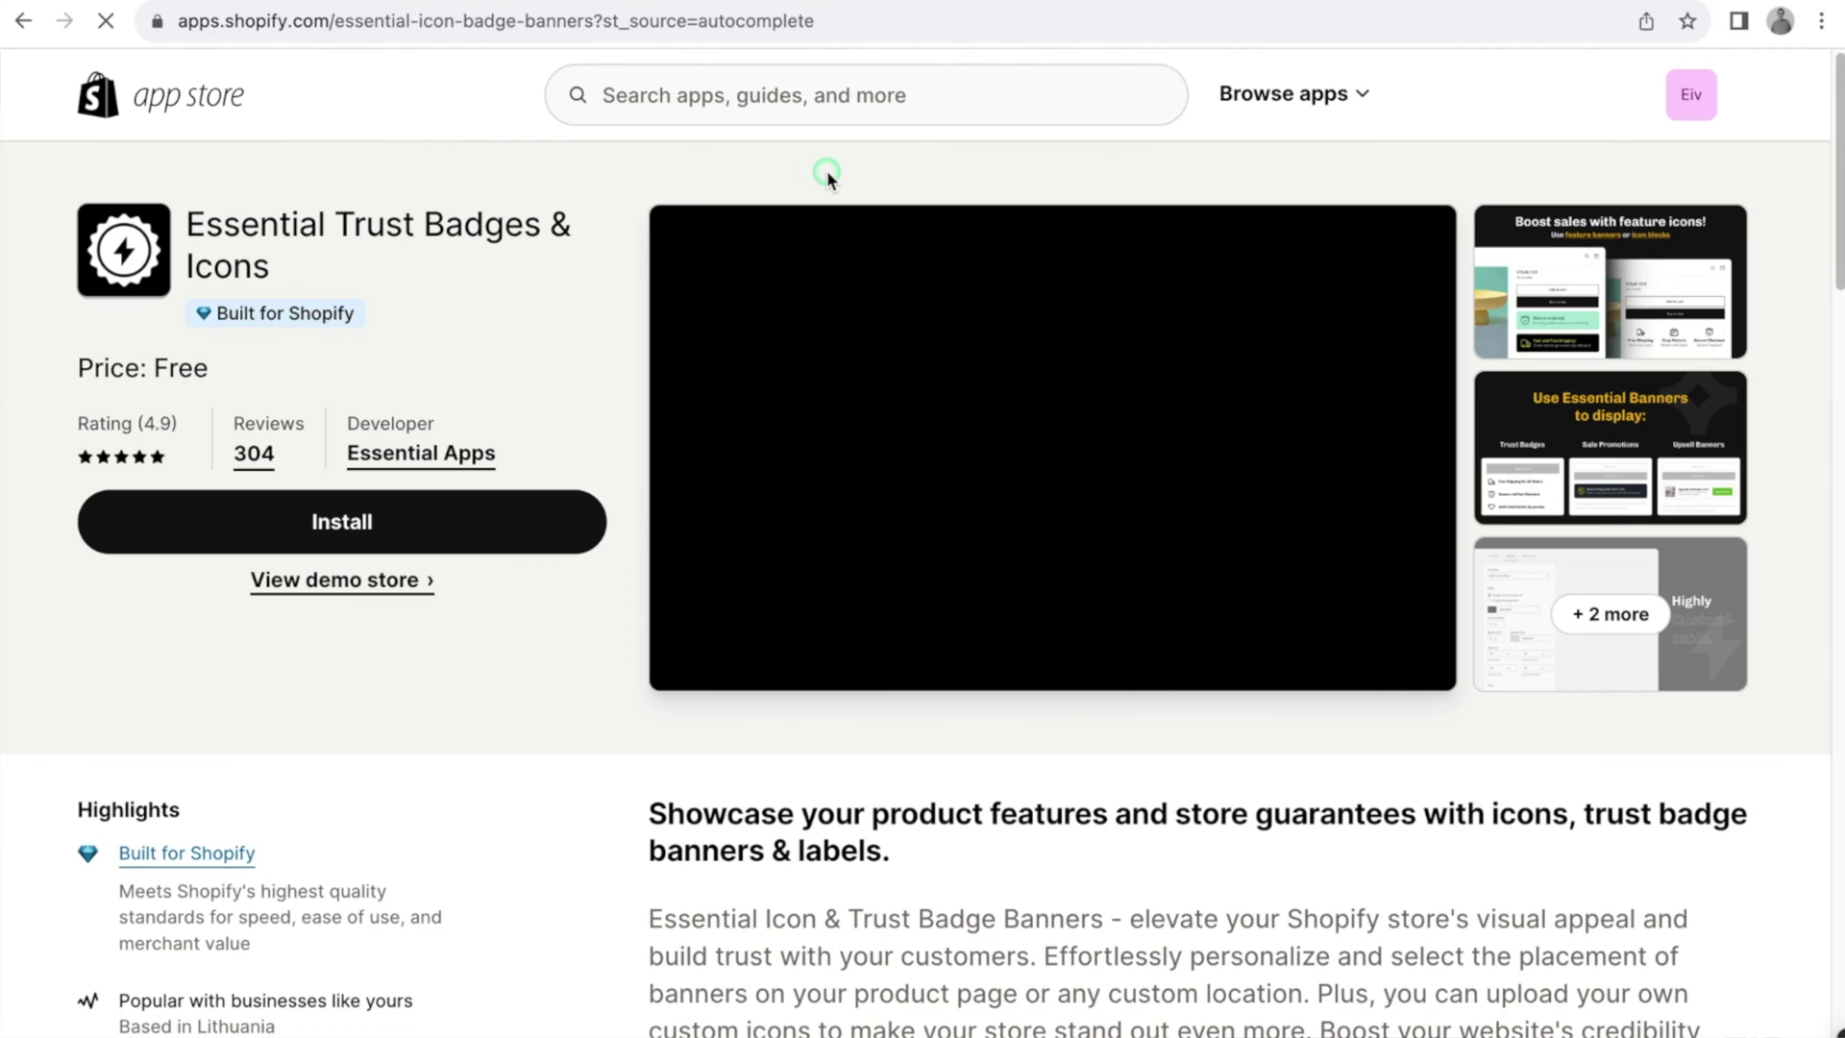
pyautogui.click(404, 522)
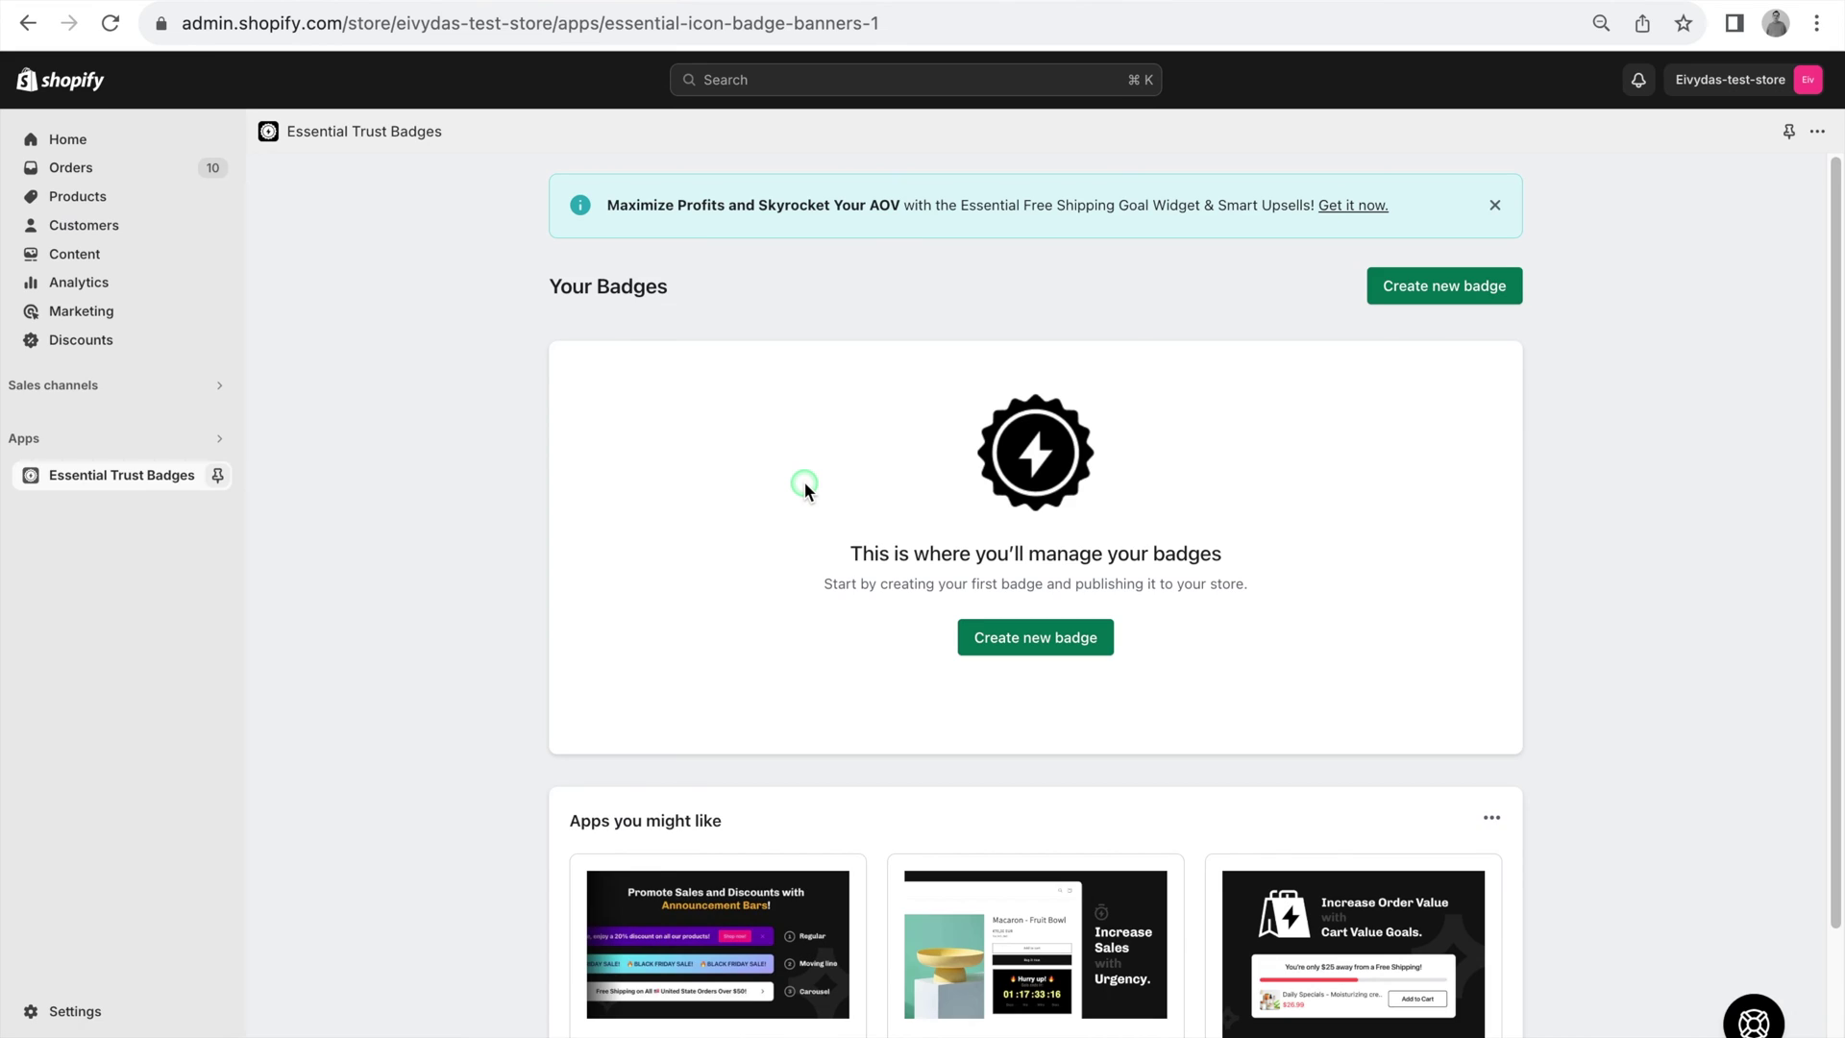
# Step: Create a new badge, preview it as Icon block and then Payment icons, and select the Badge name field
pyautogui.click(1022, 635)
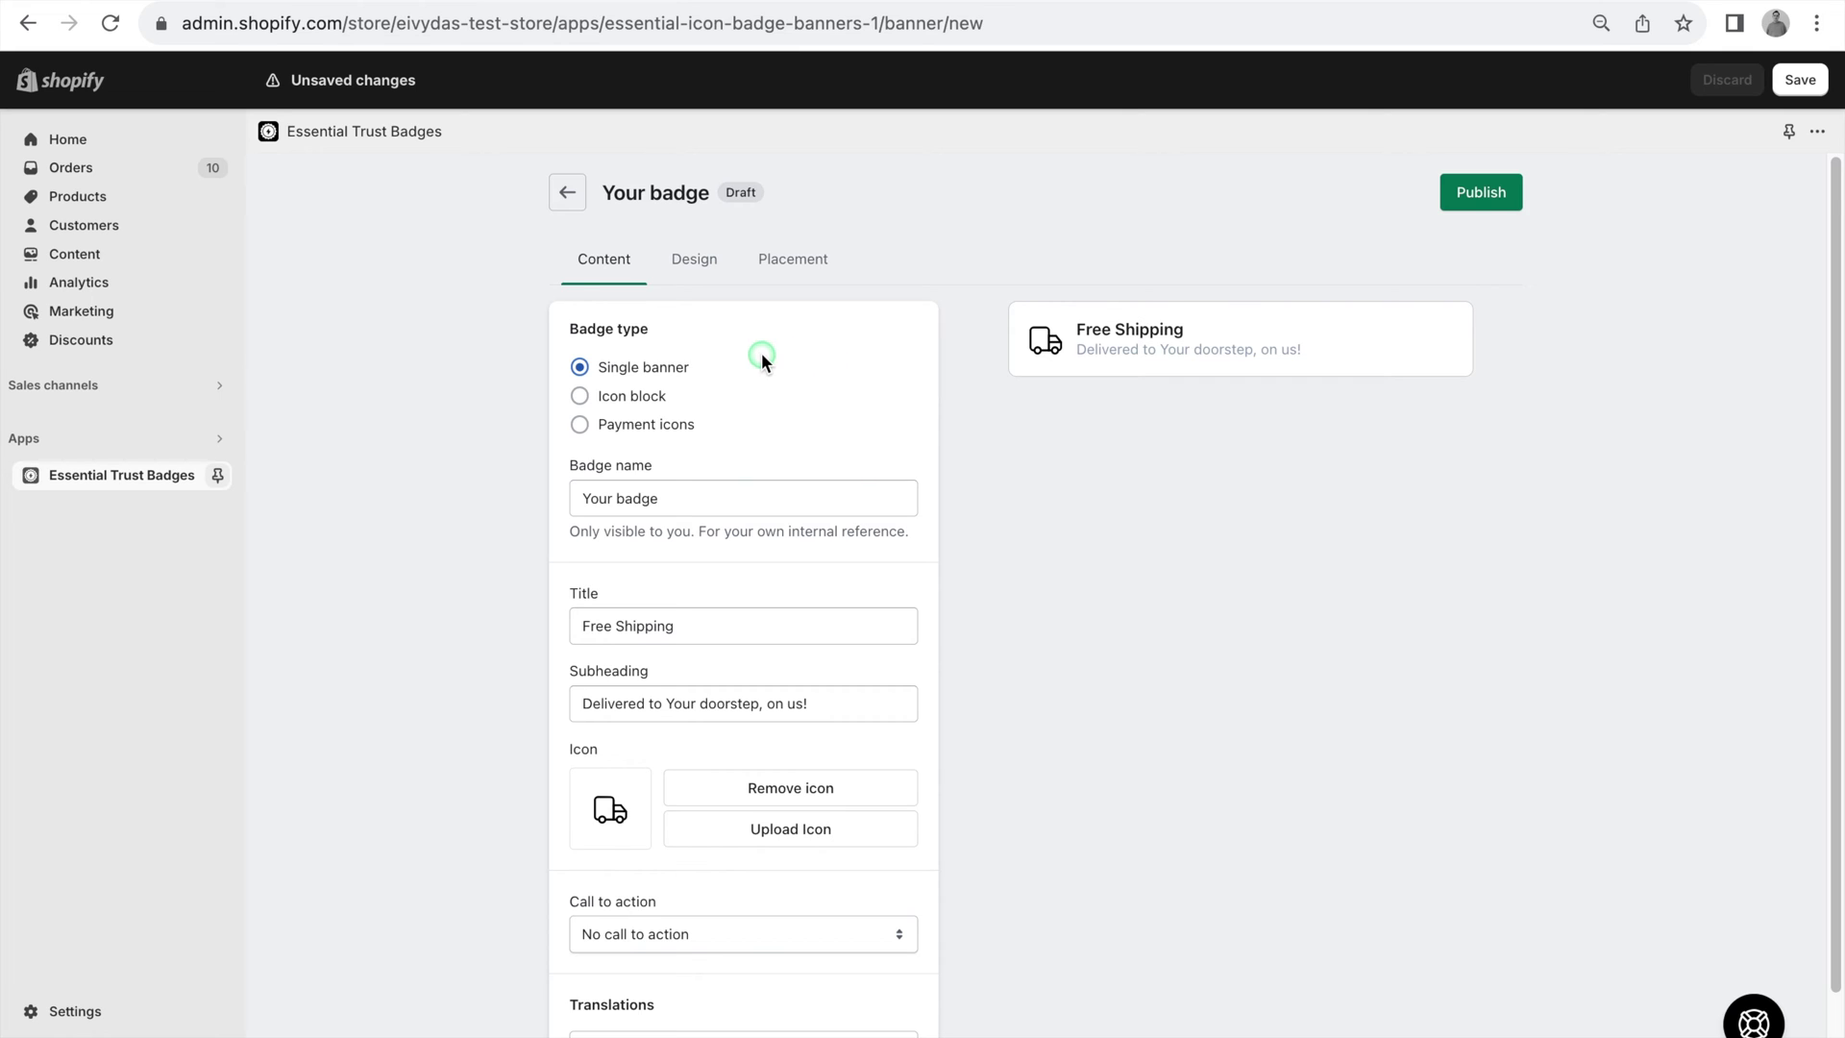
pyautogui.click(636, 396)
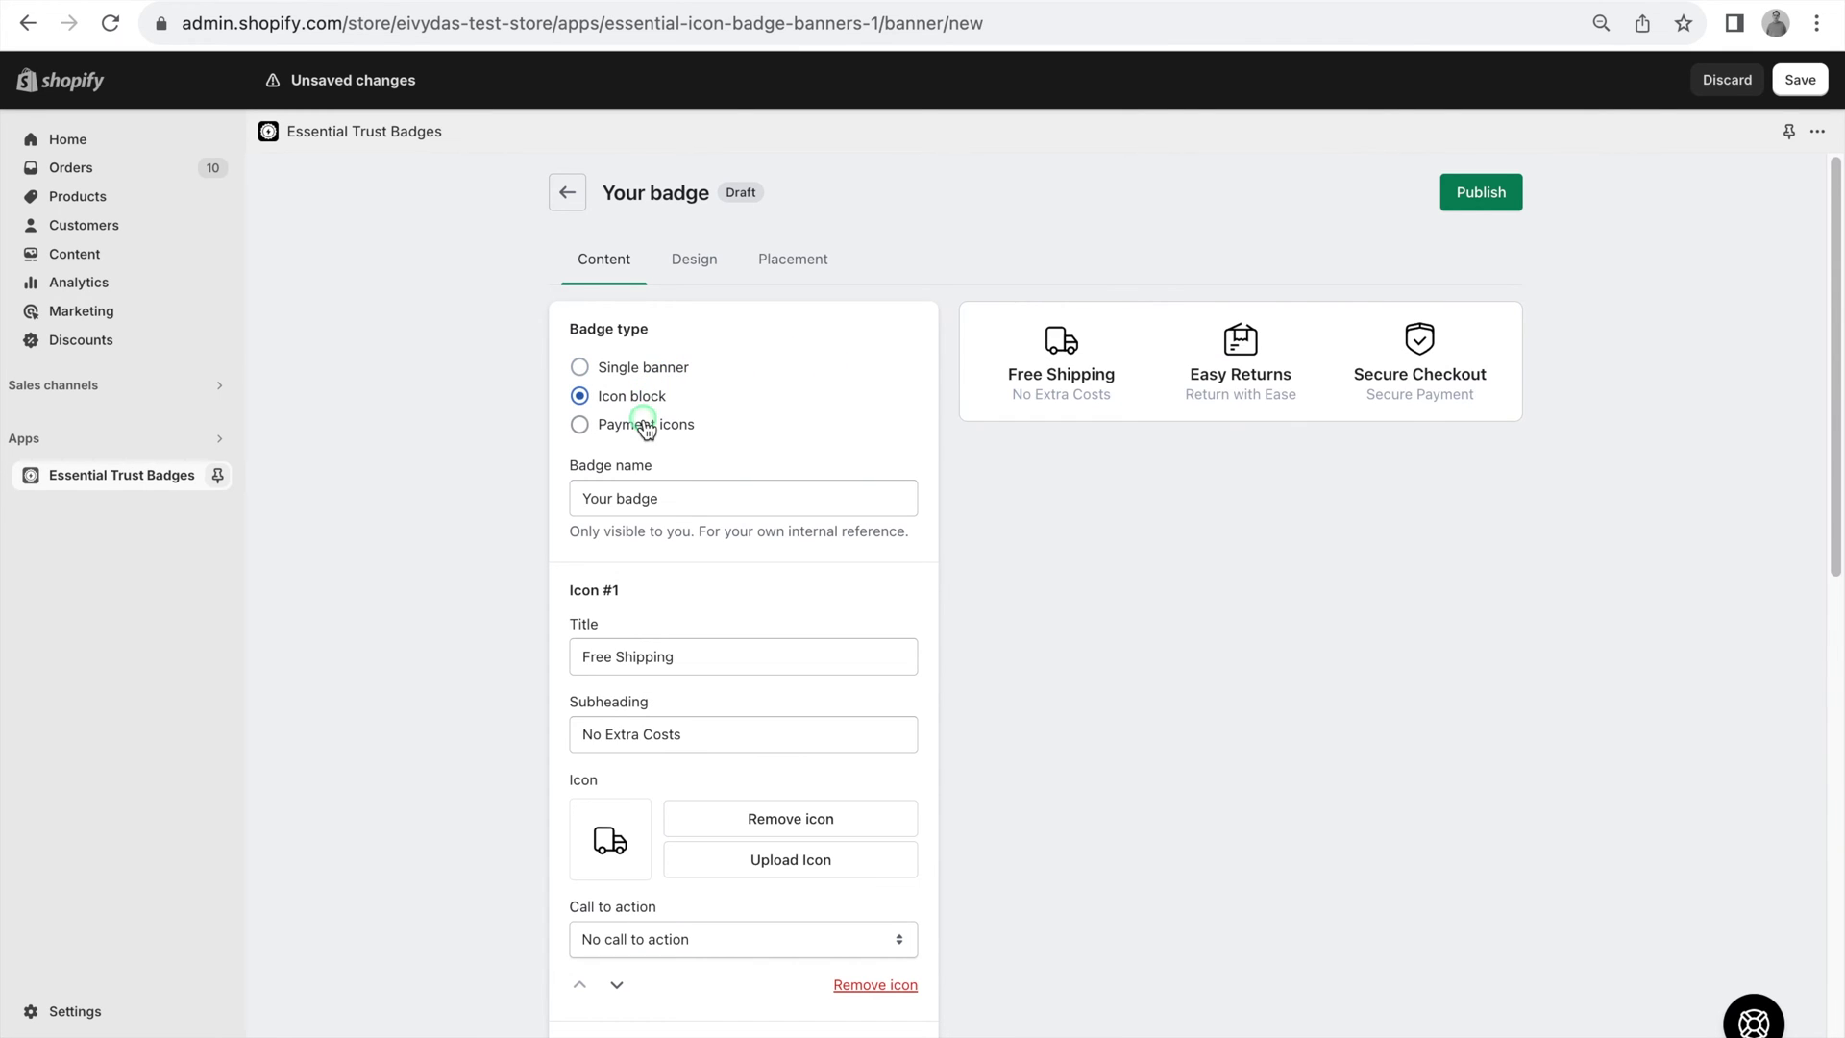
pyautogui.click(644, 424)
pyautogui.click(667, 496)
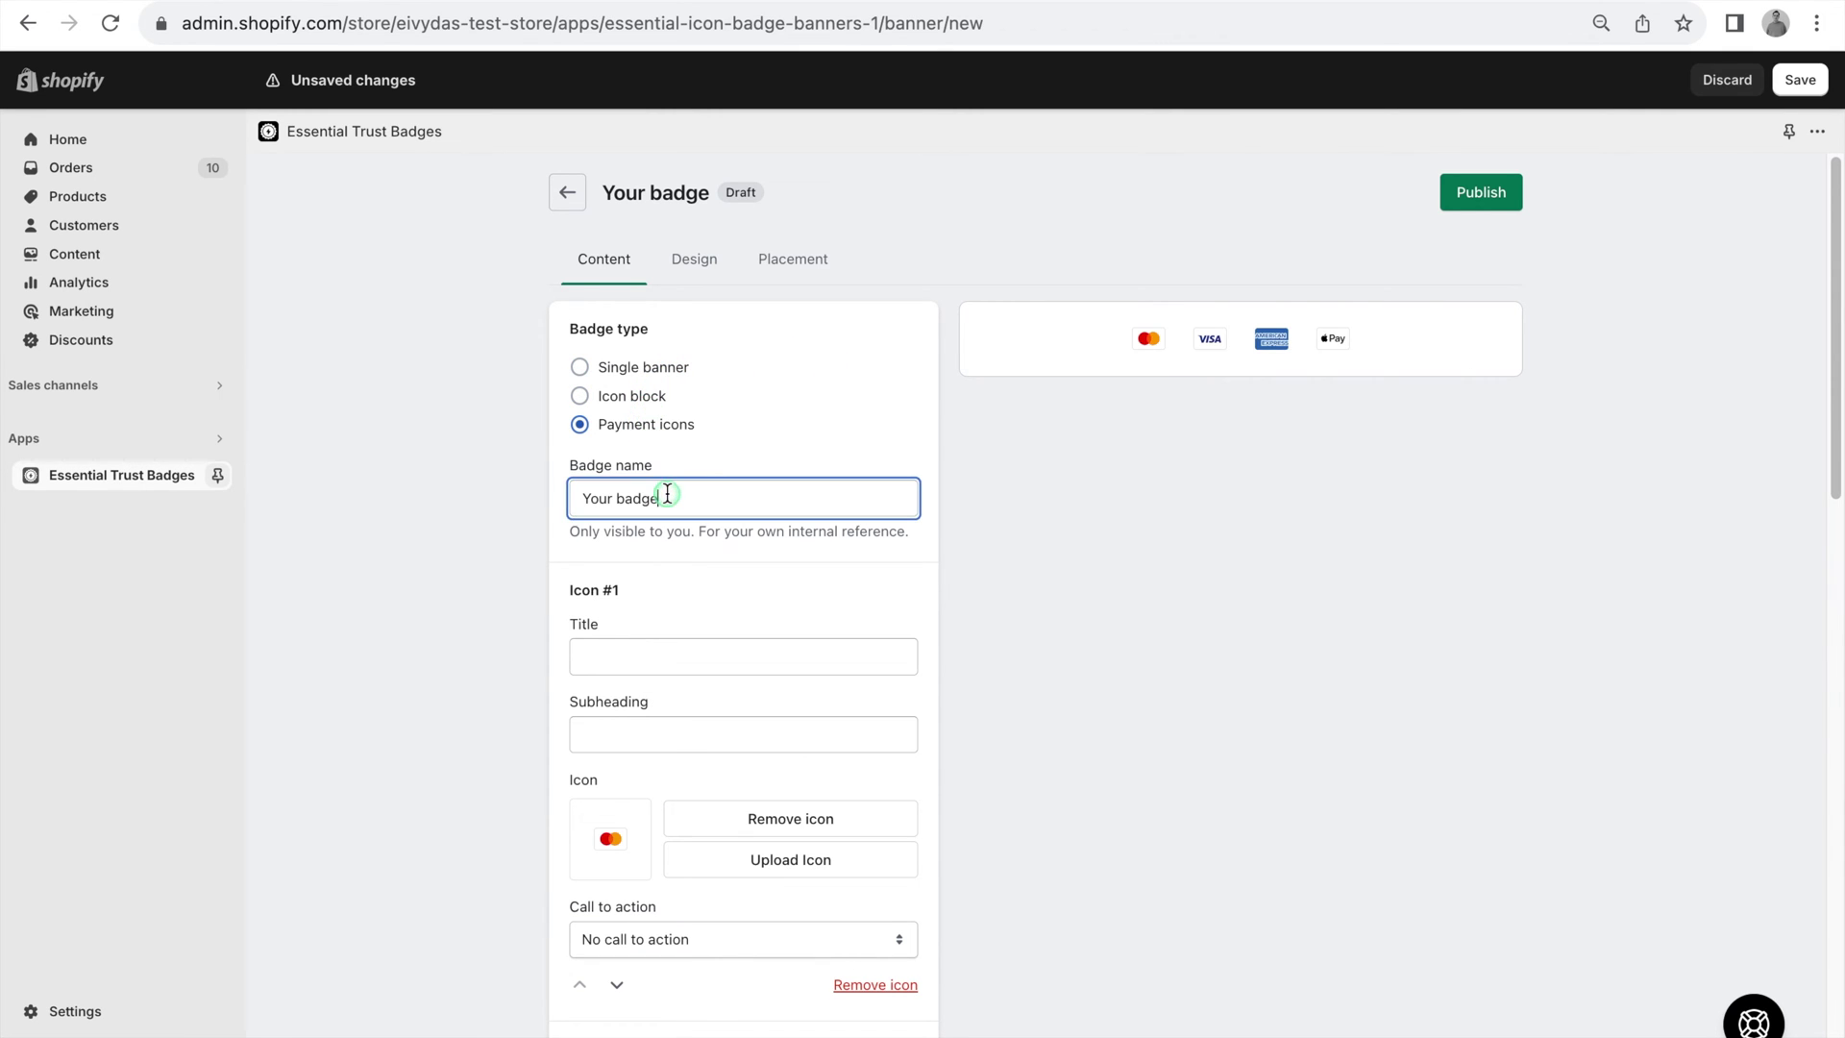
# Step: Switch the badge to Single banner and check its Free Shipping title and subheading
pyautogui.click(672, 371)
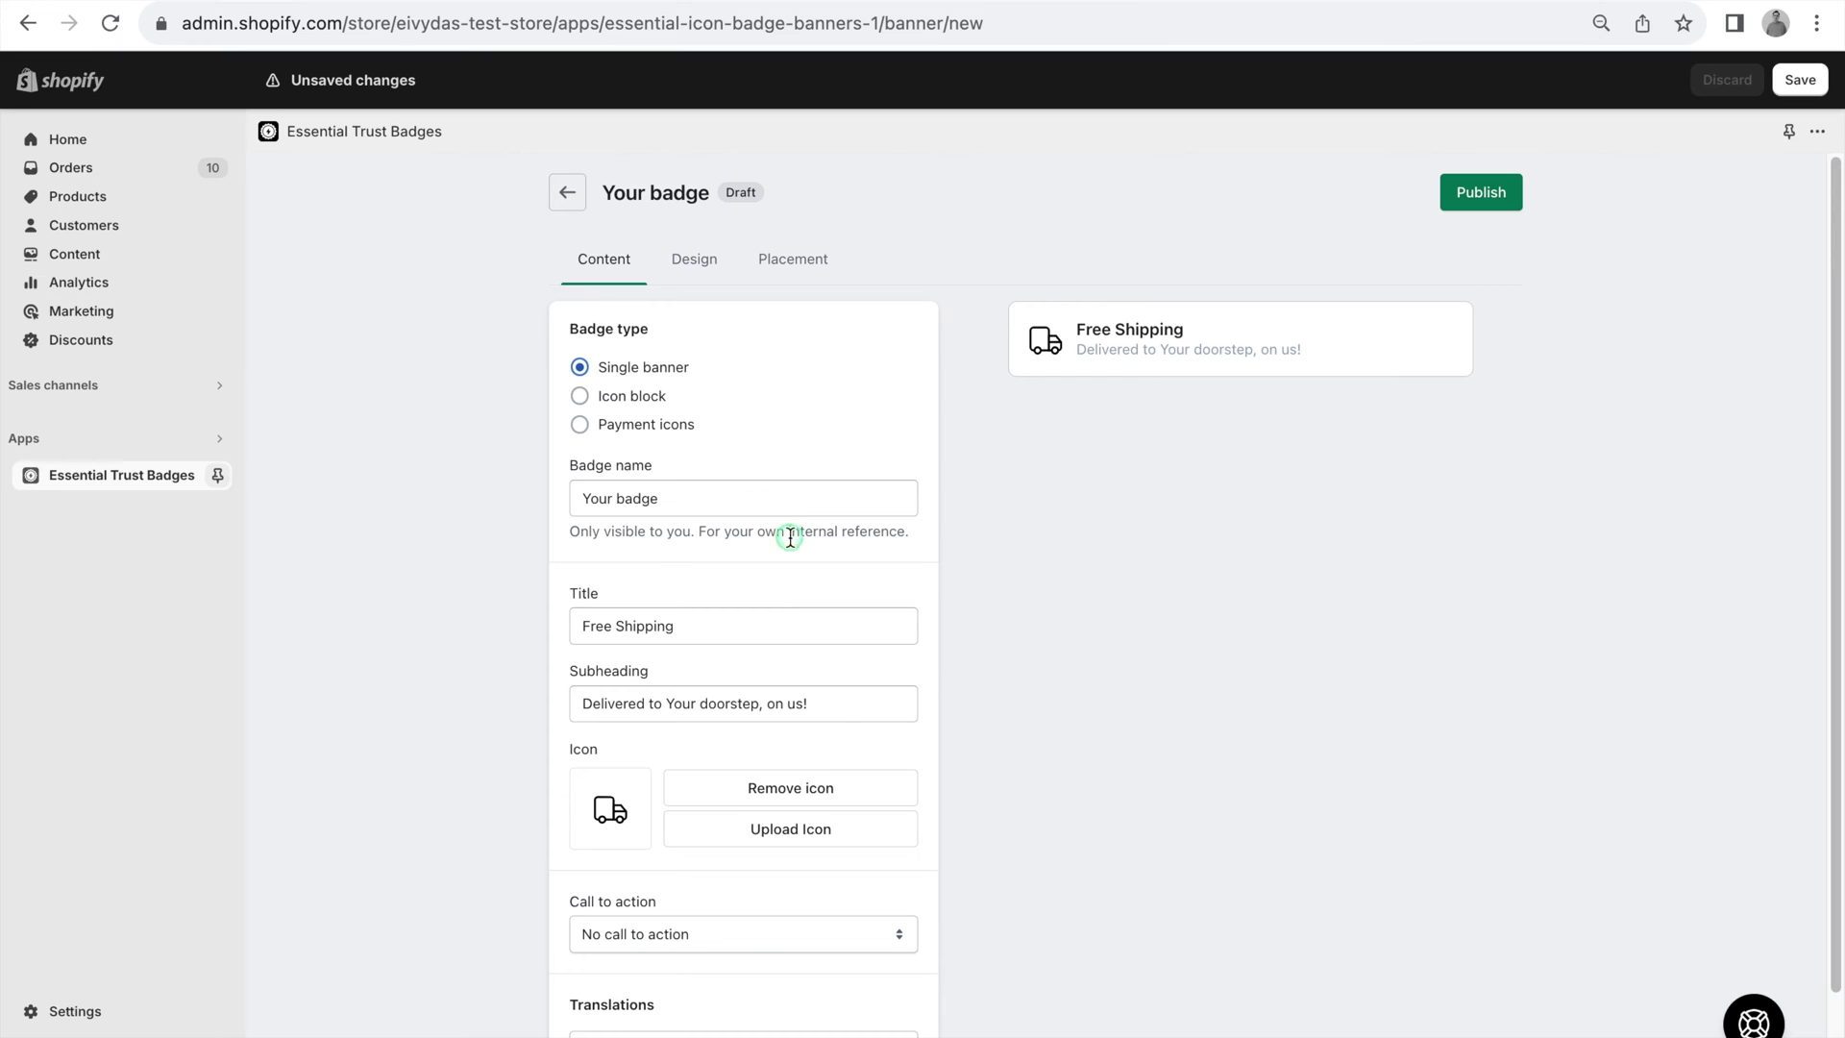
pyautogui.click(779, 624)
pyautogui.click(830, 688)
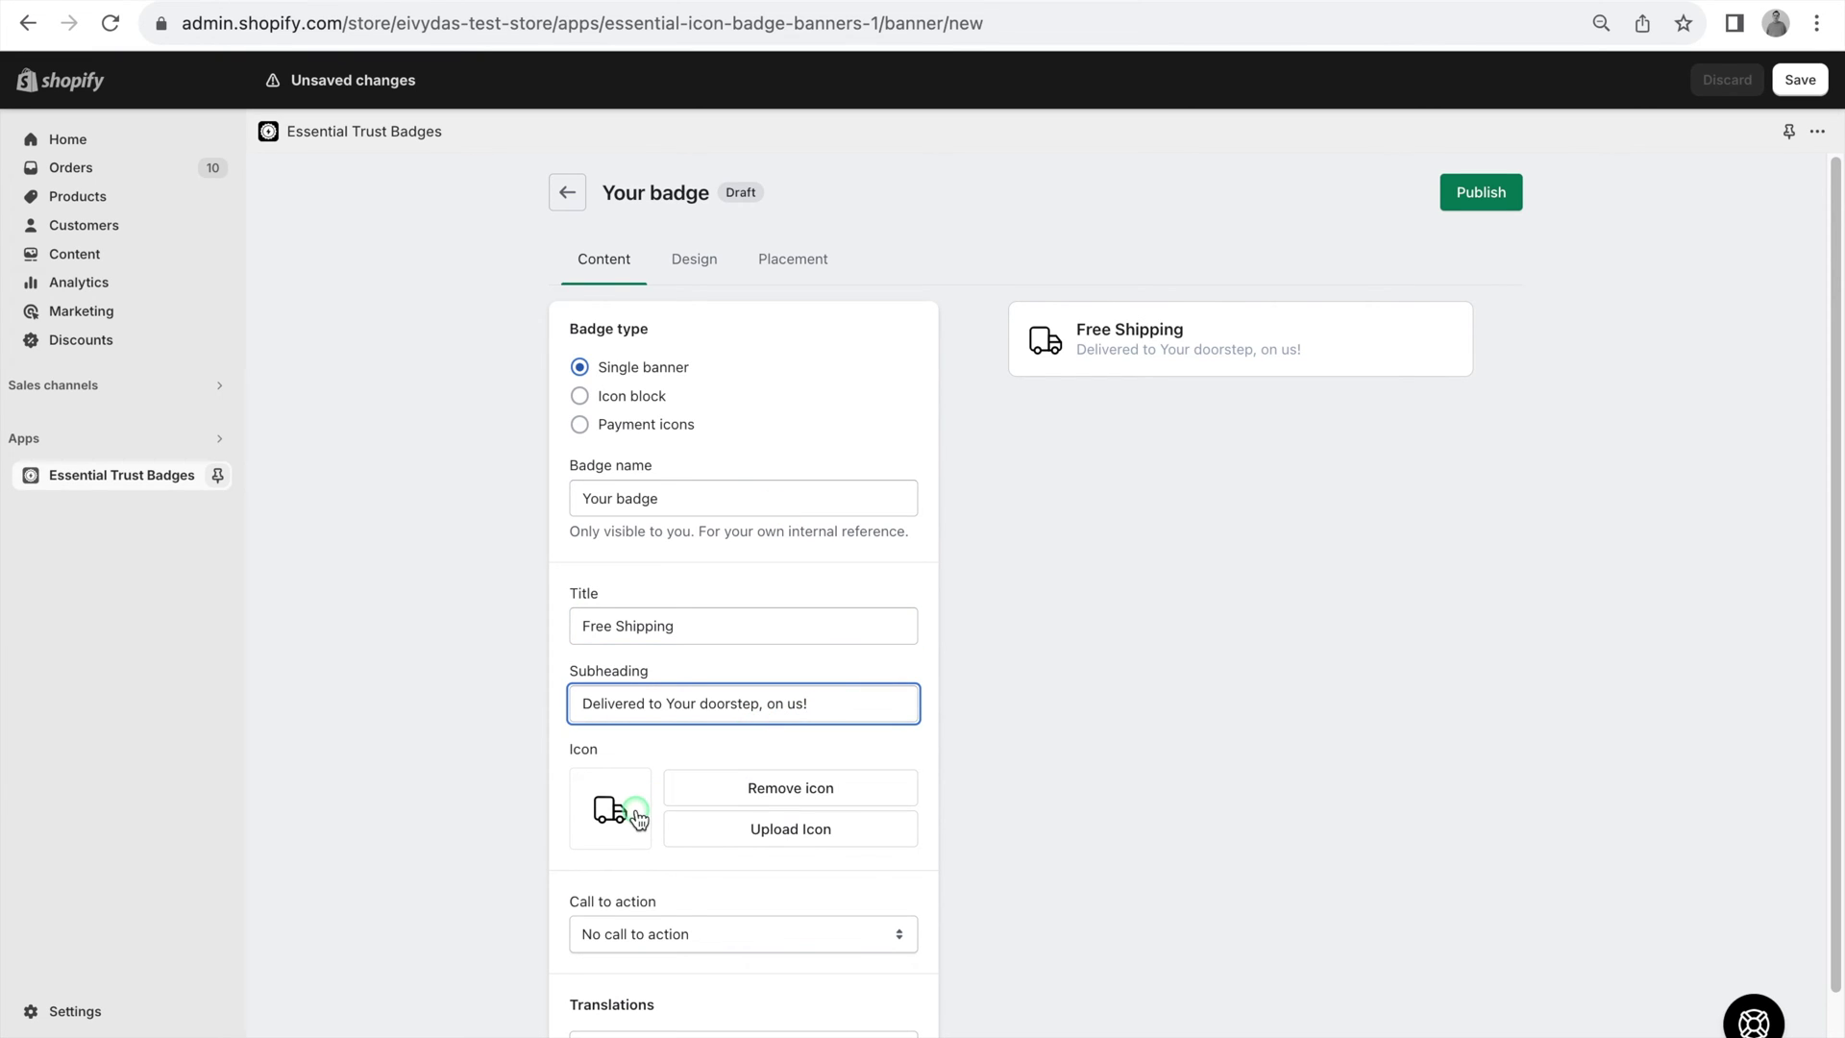
# Step: Keep No call to action and replace the truck image with a barcode icon
pyautogui.click(678, 934)
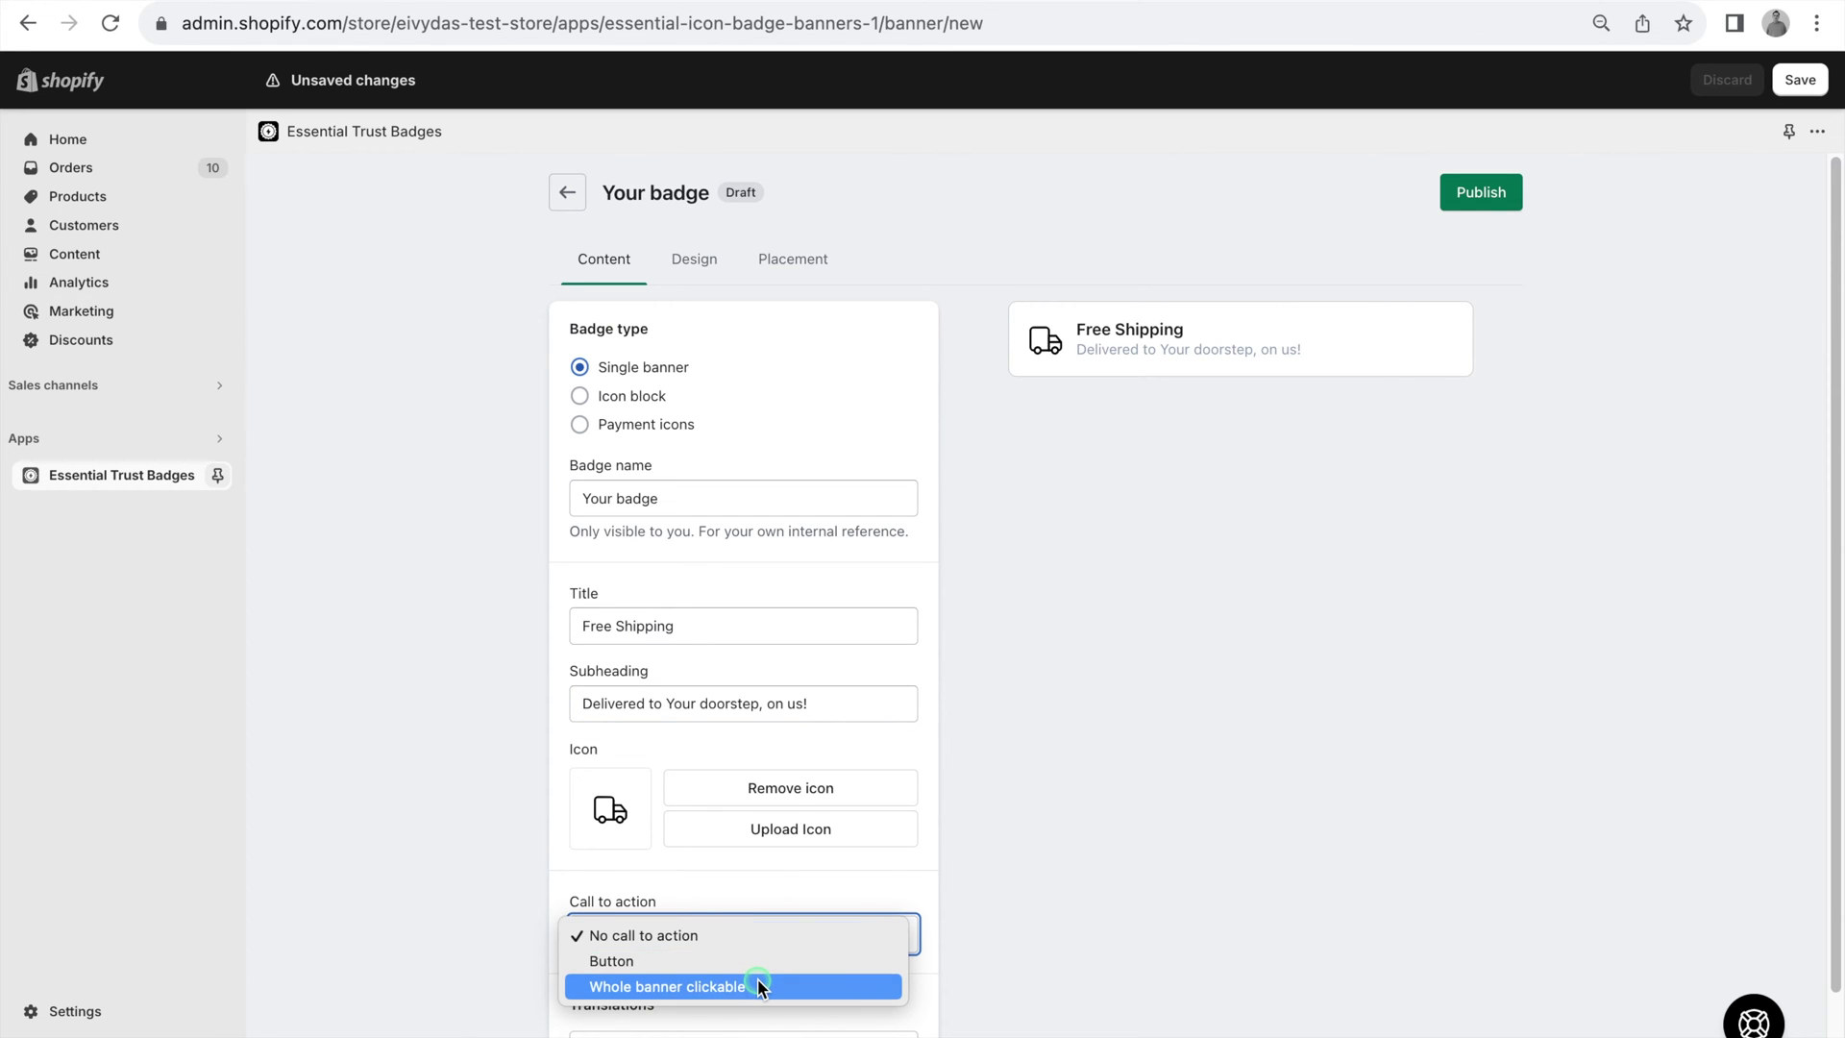
pyautogui.click(761, 936)
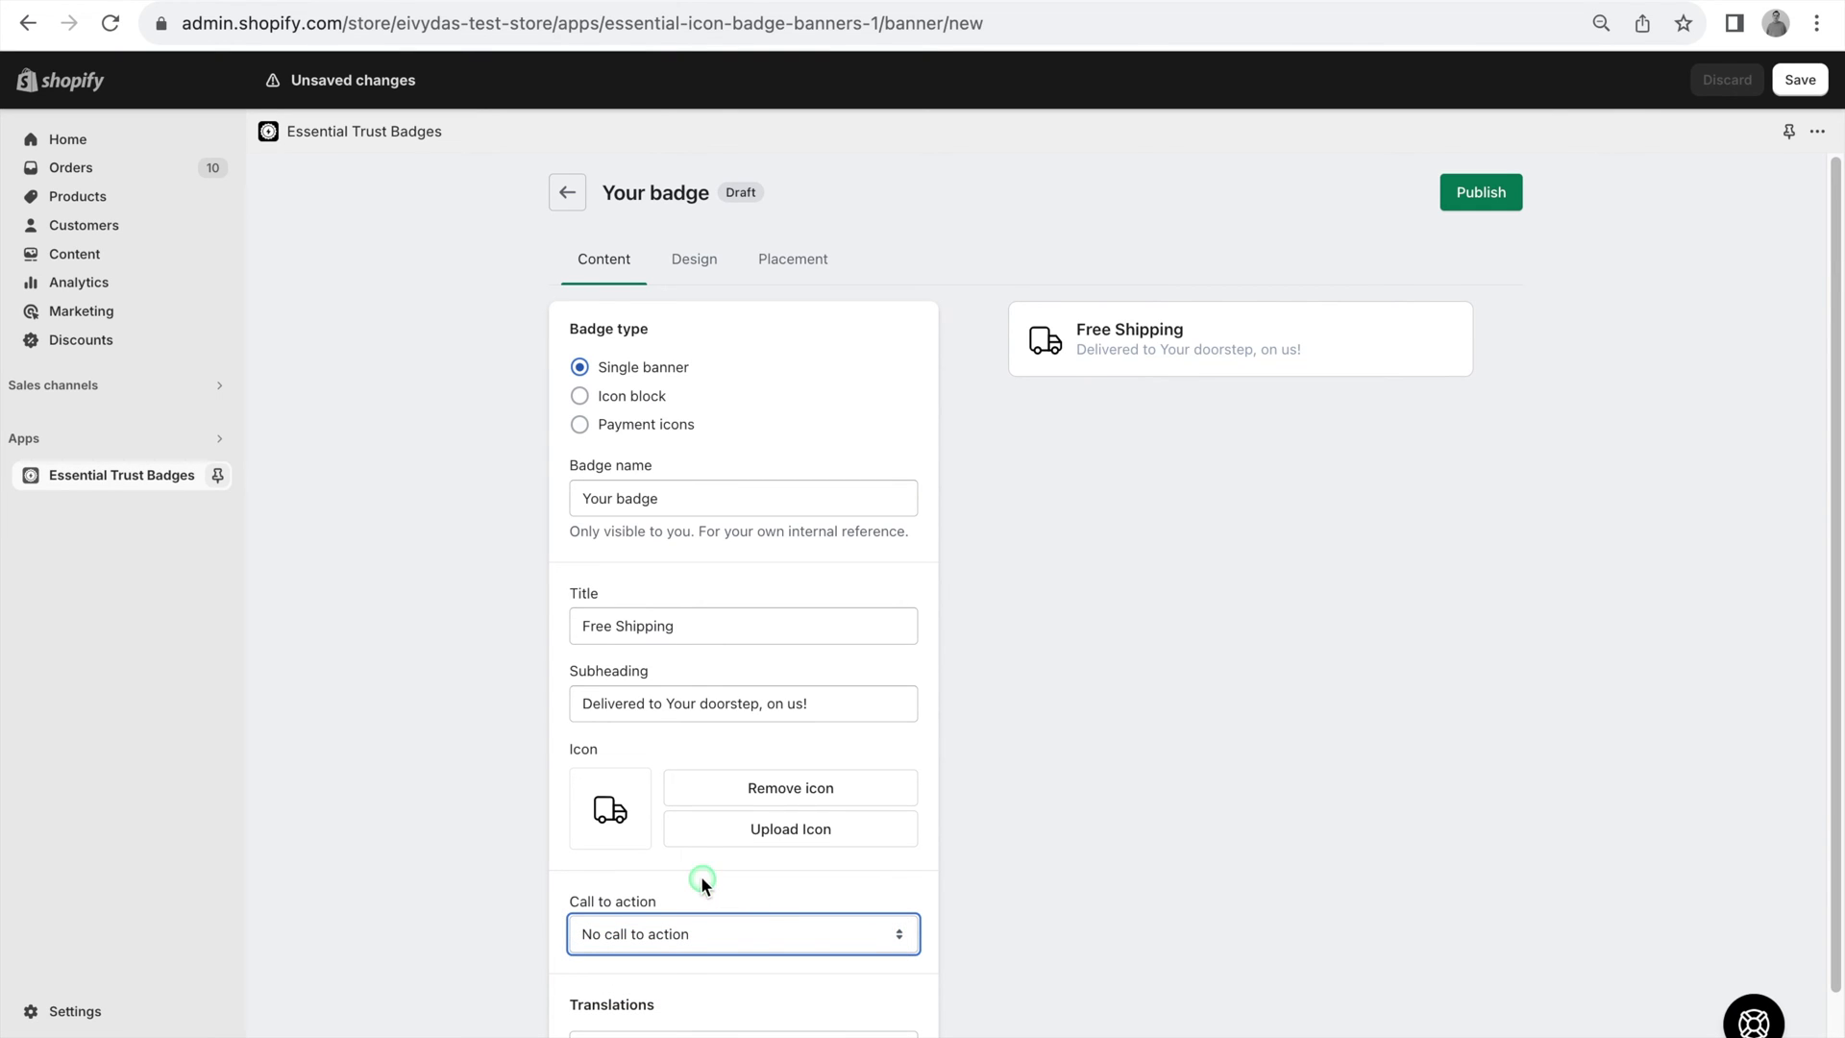
pyautogui.click(629, 815)
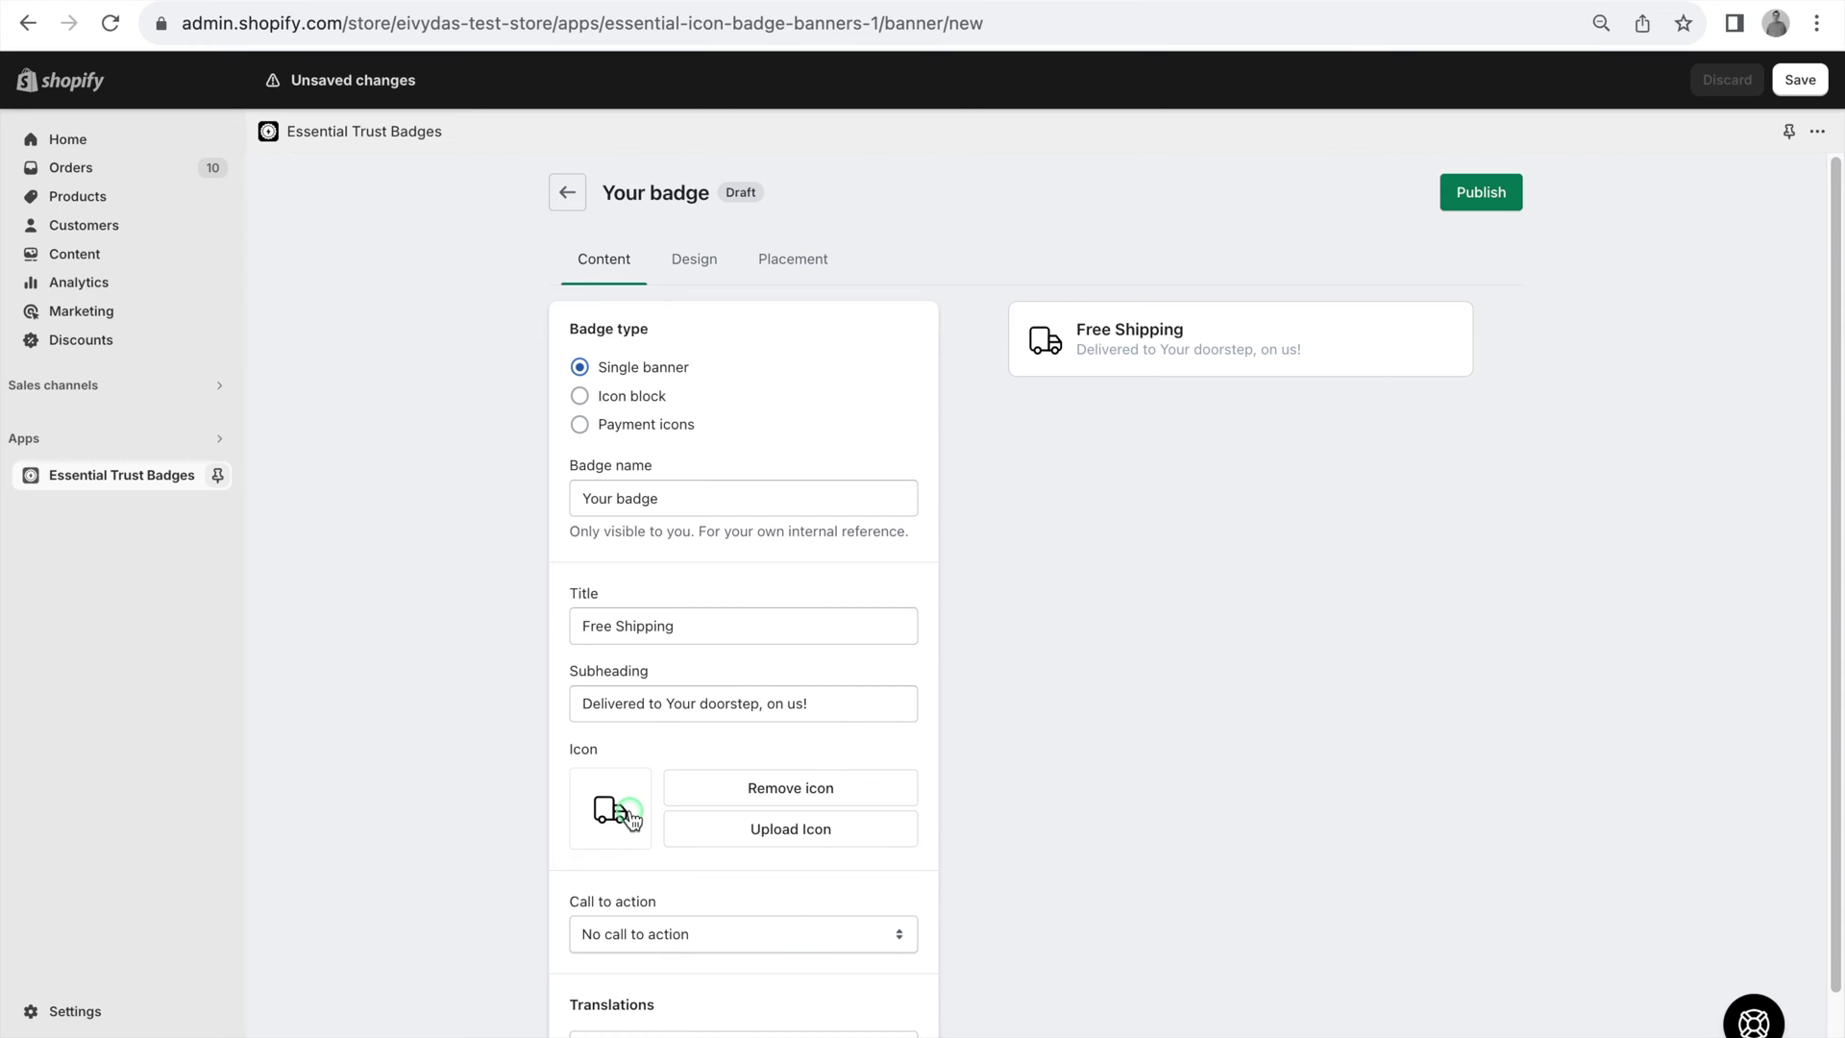
pyautogui.click(632, 816)
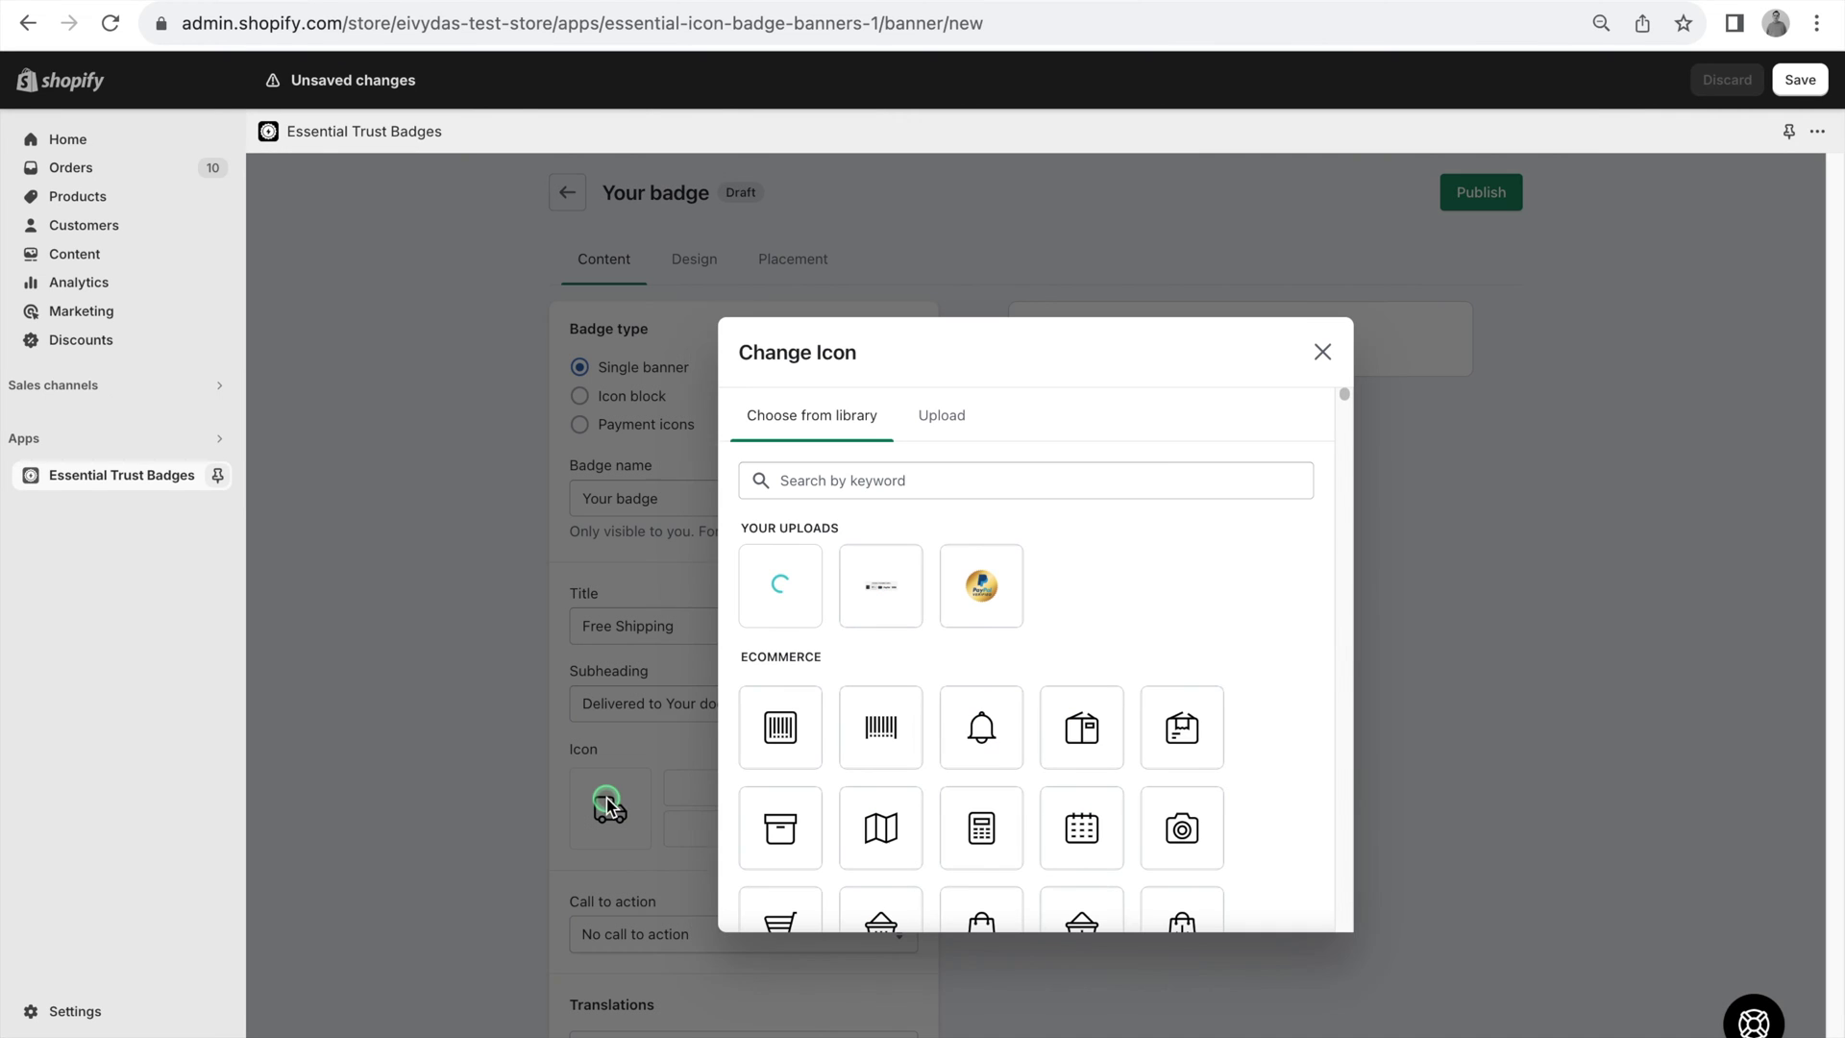
pyautogui.click(779, 729)
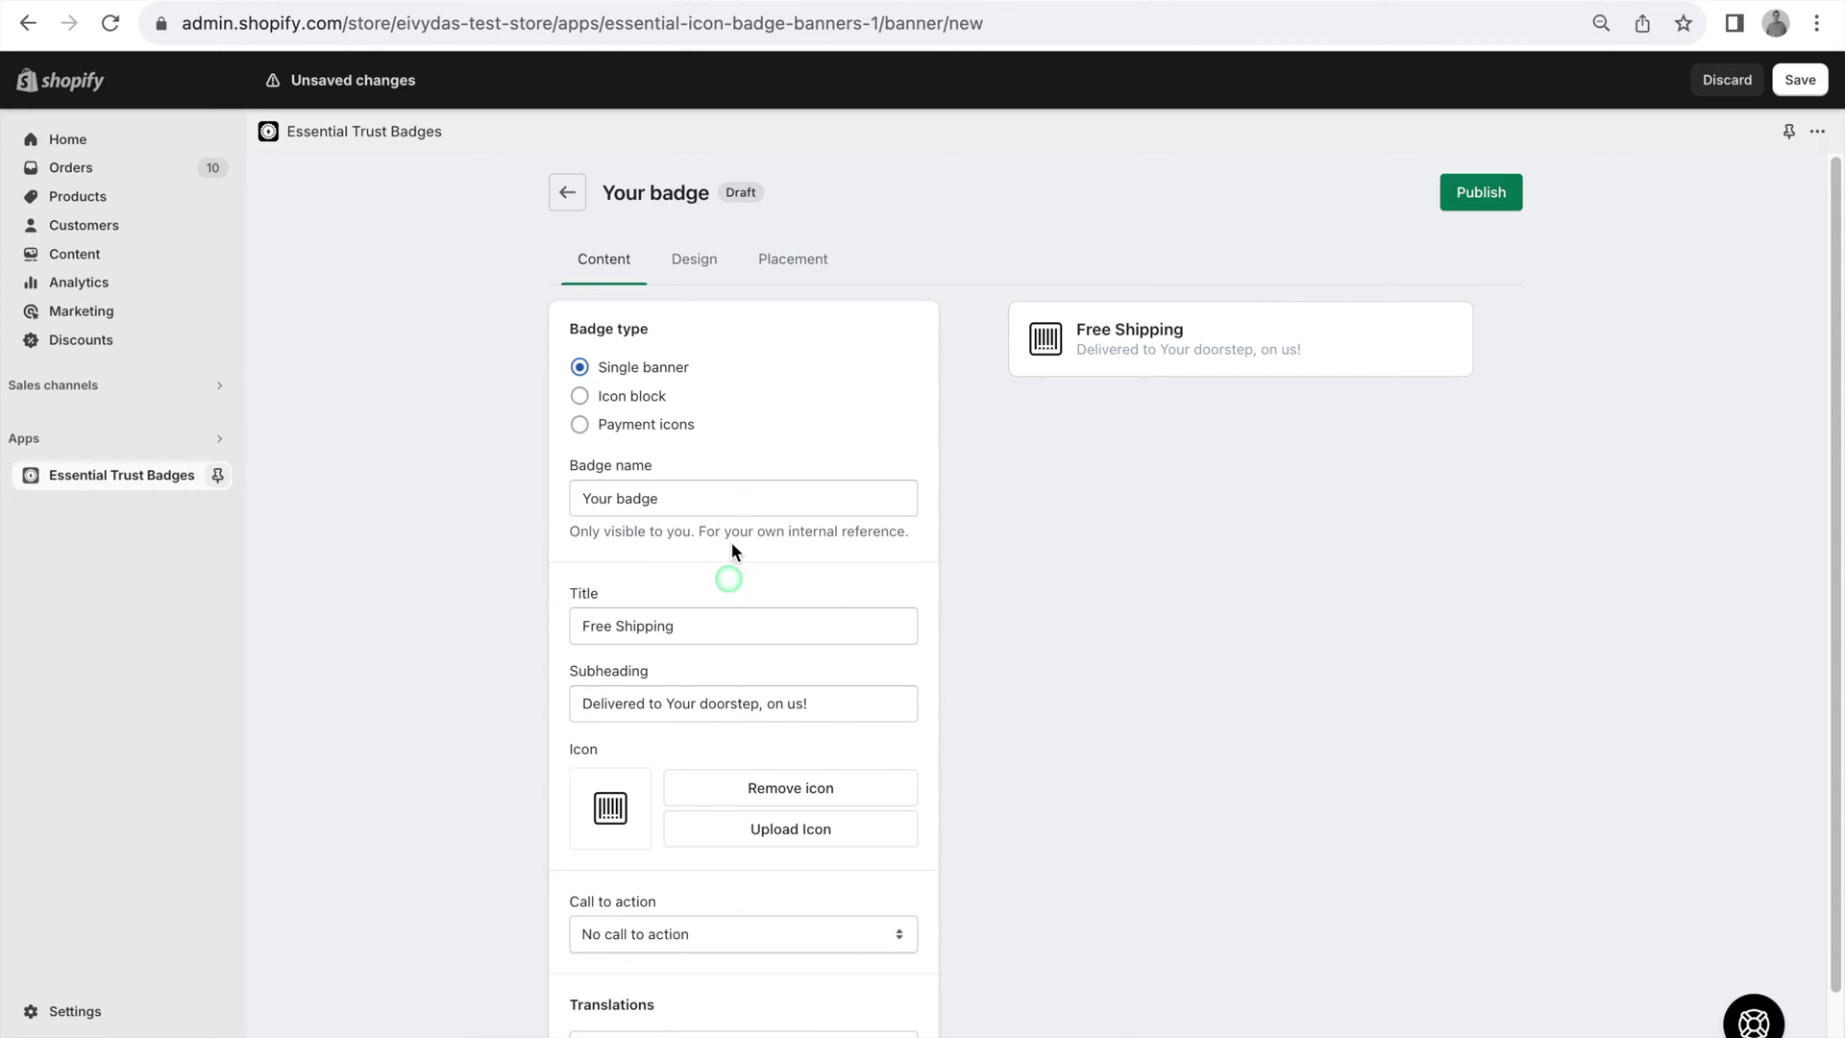
# Step: Change the badge to Icon block and add a fourth icon
pyautogui.click(657, 399)
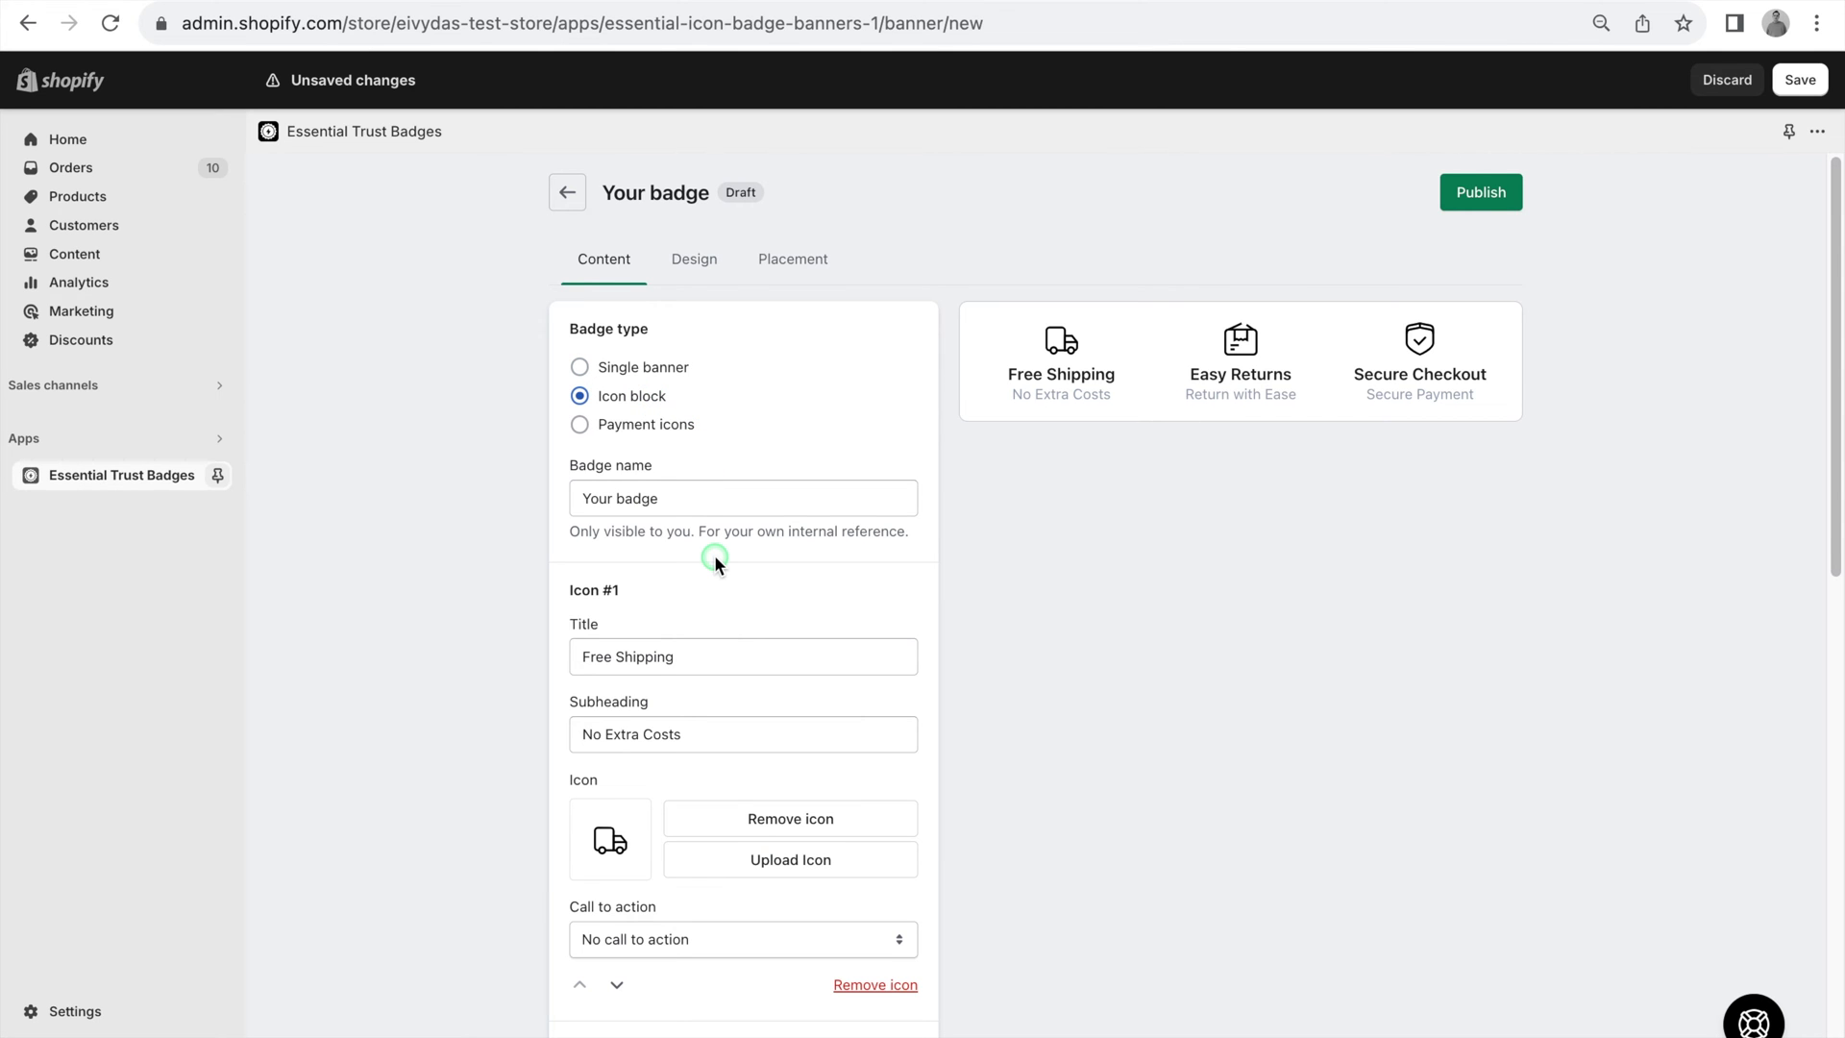
pyautogui.scroll(-2, 714, 555)
pyautogui.scroll(-1, 714, 556)
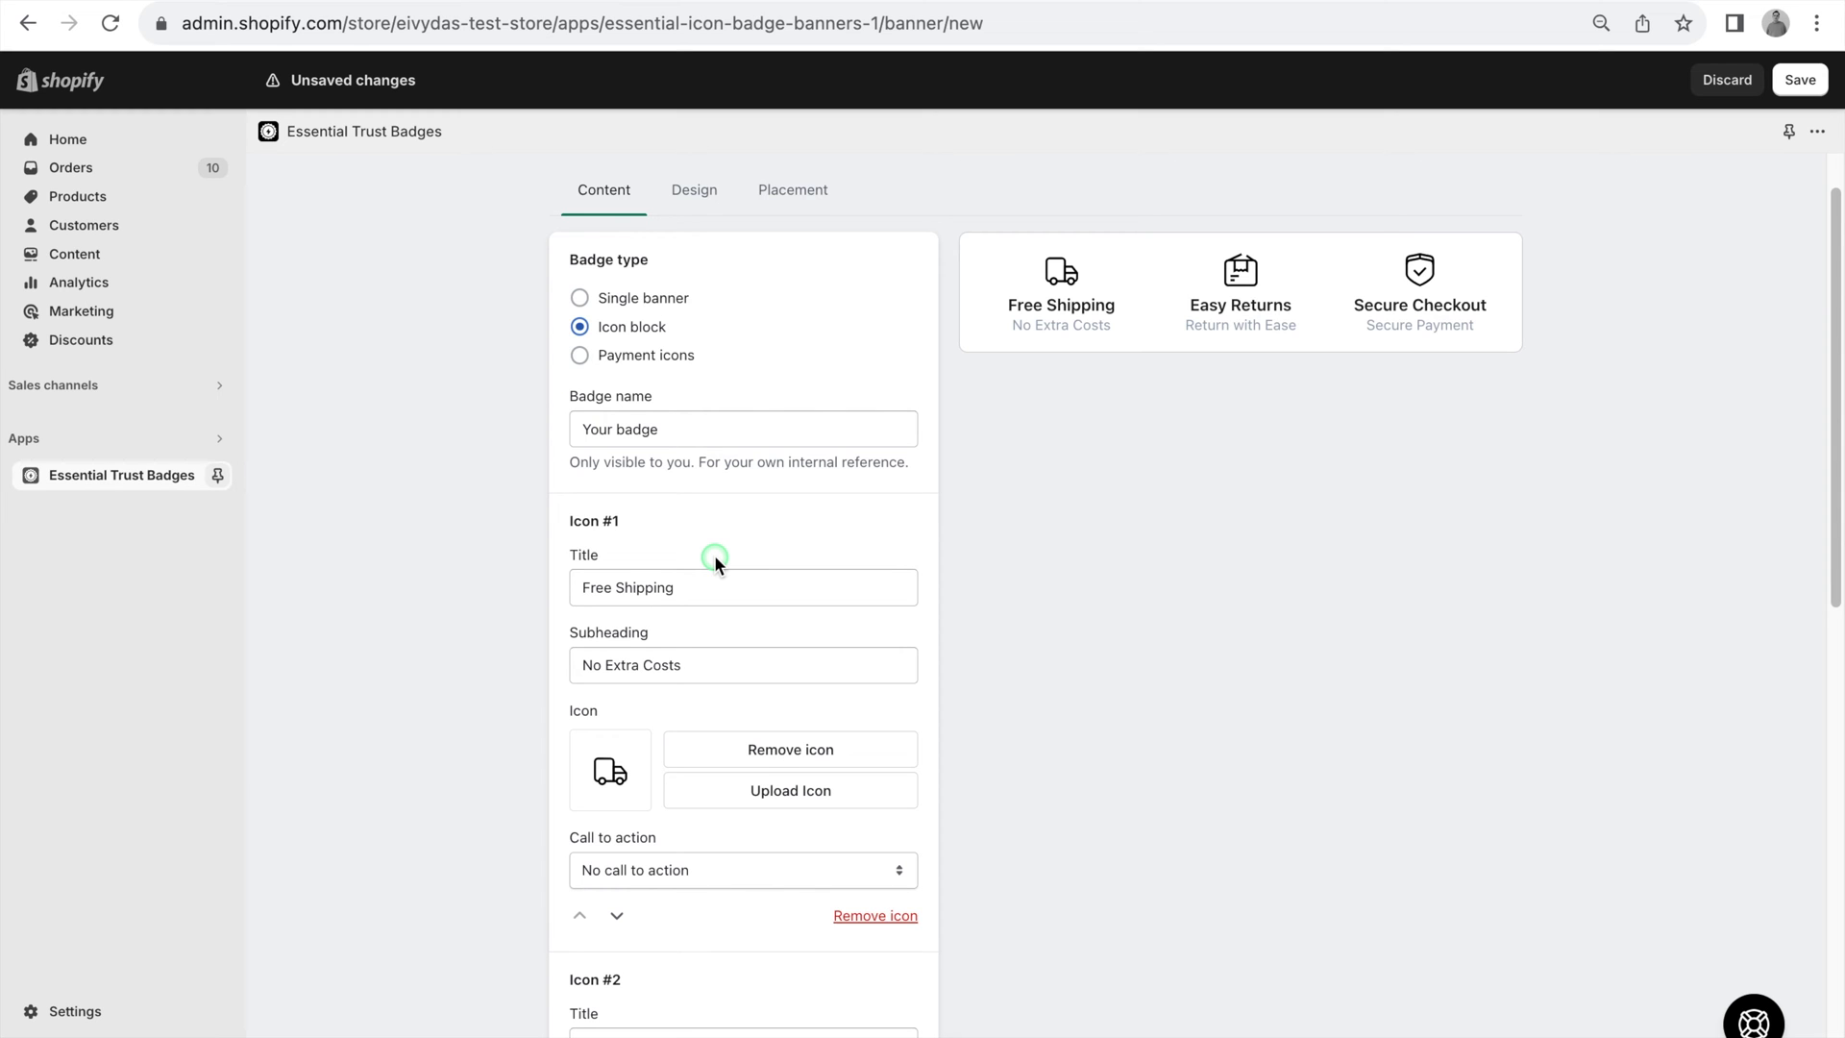
pyautogui.scroll(-10, 713, 555)
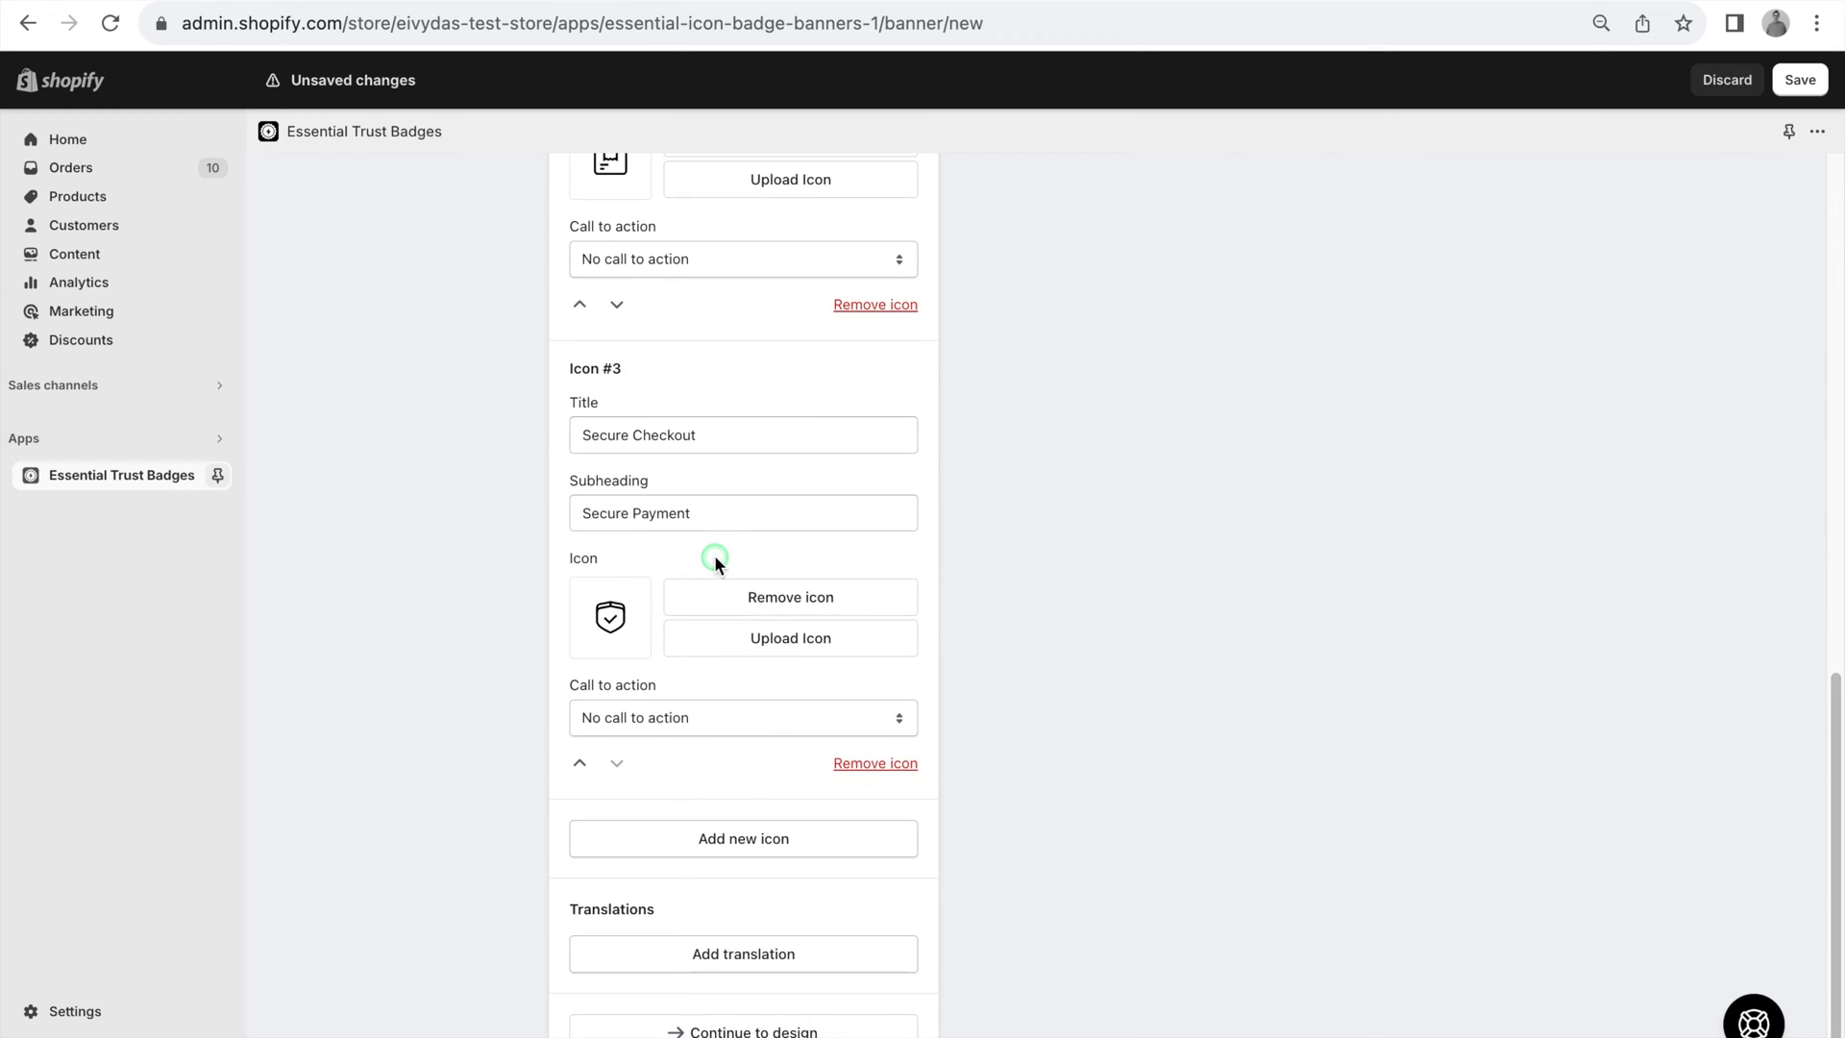
pyautogui.click(759, 840)
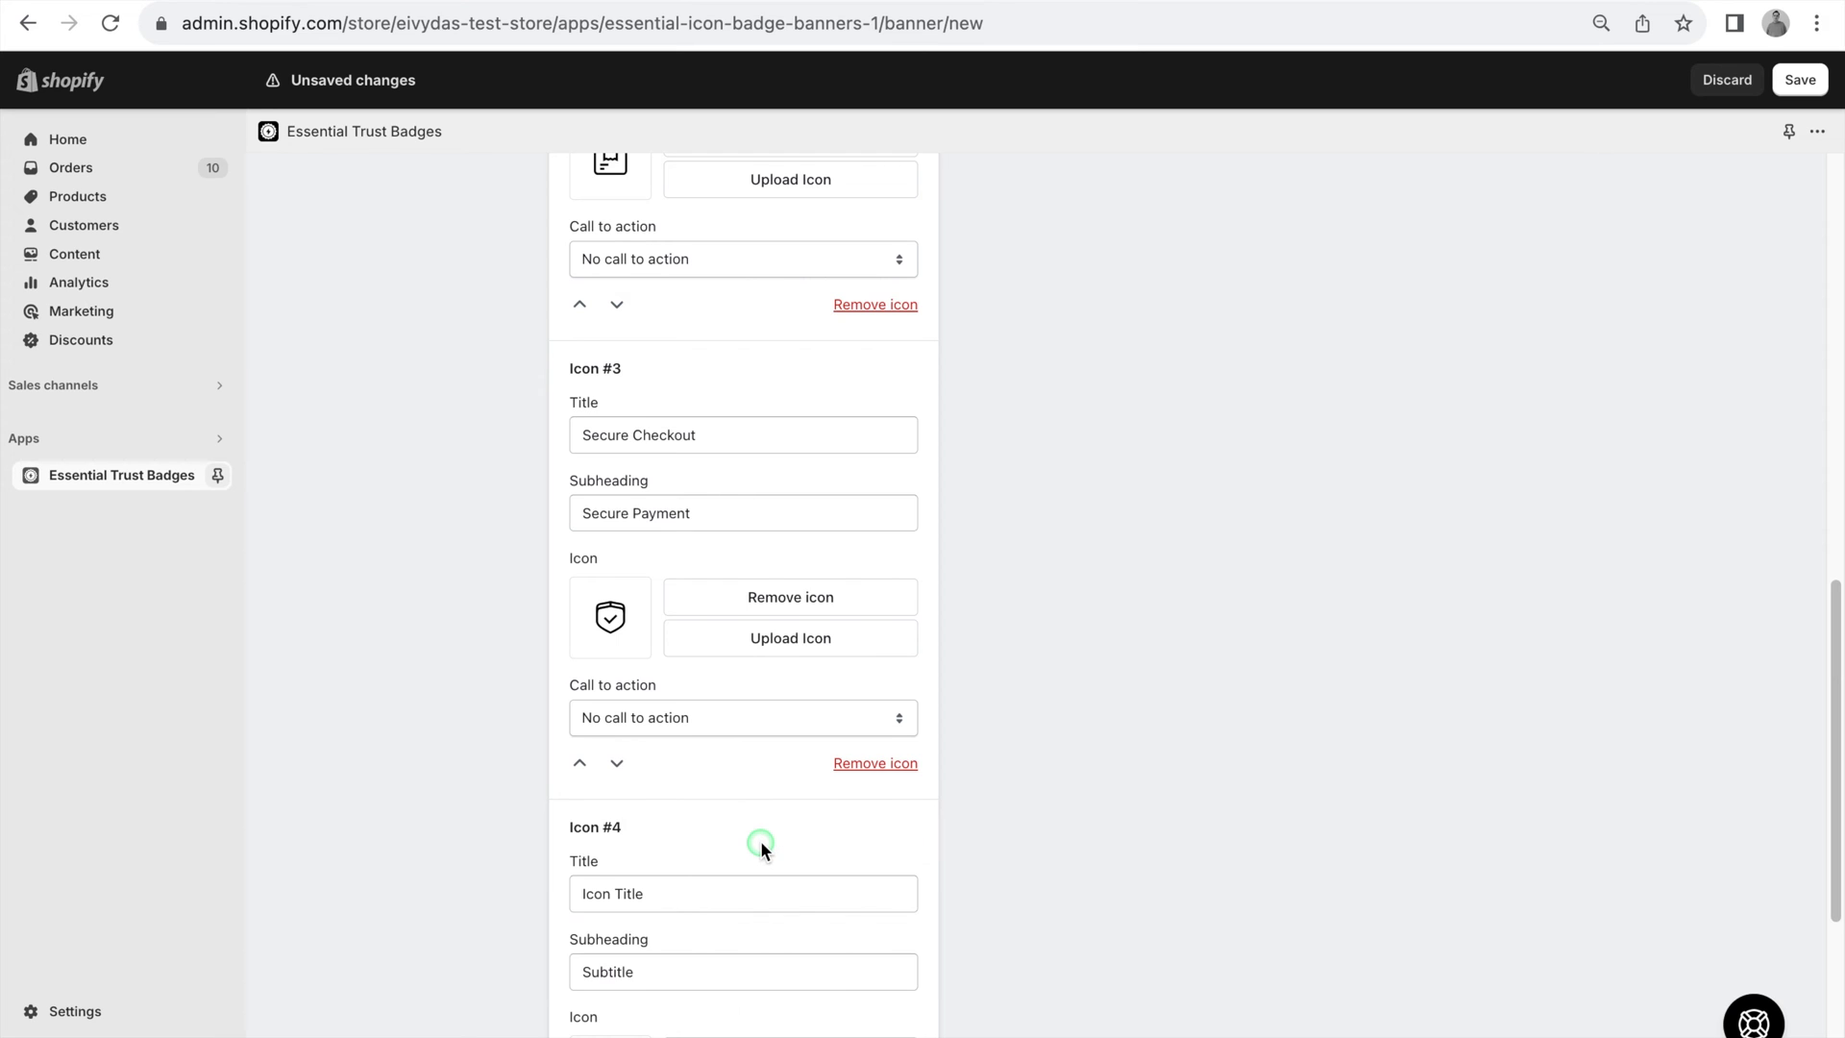
# Step: Title Icon #4 'Test' and give it a calendar image
pyautogui.scroll(-3, 759, 840)
pyautogui.tripleClick(778, 673)
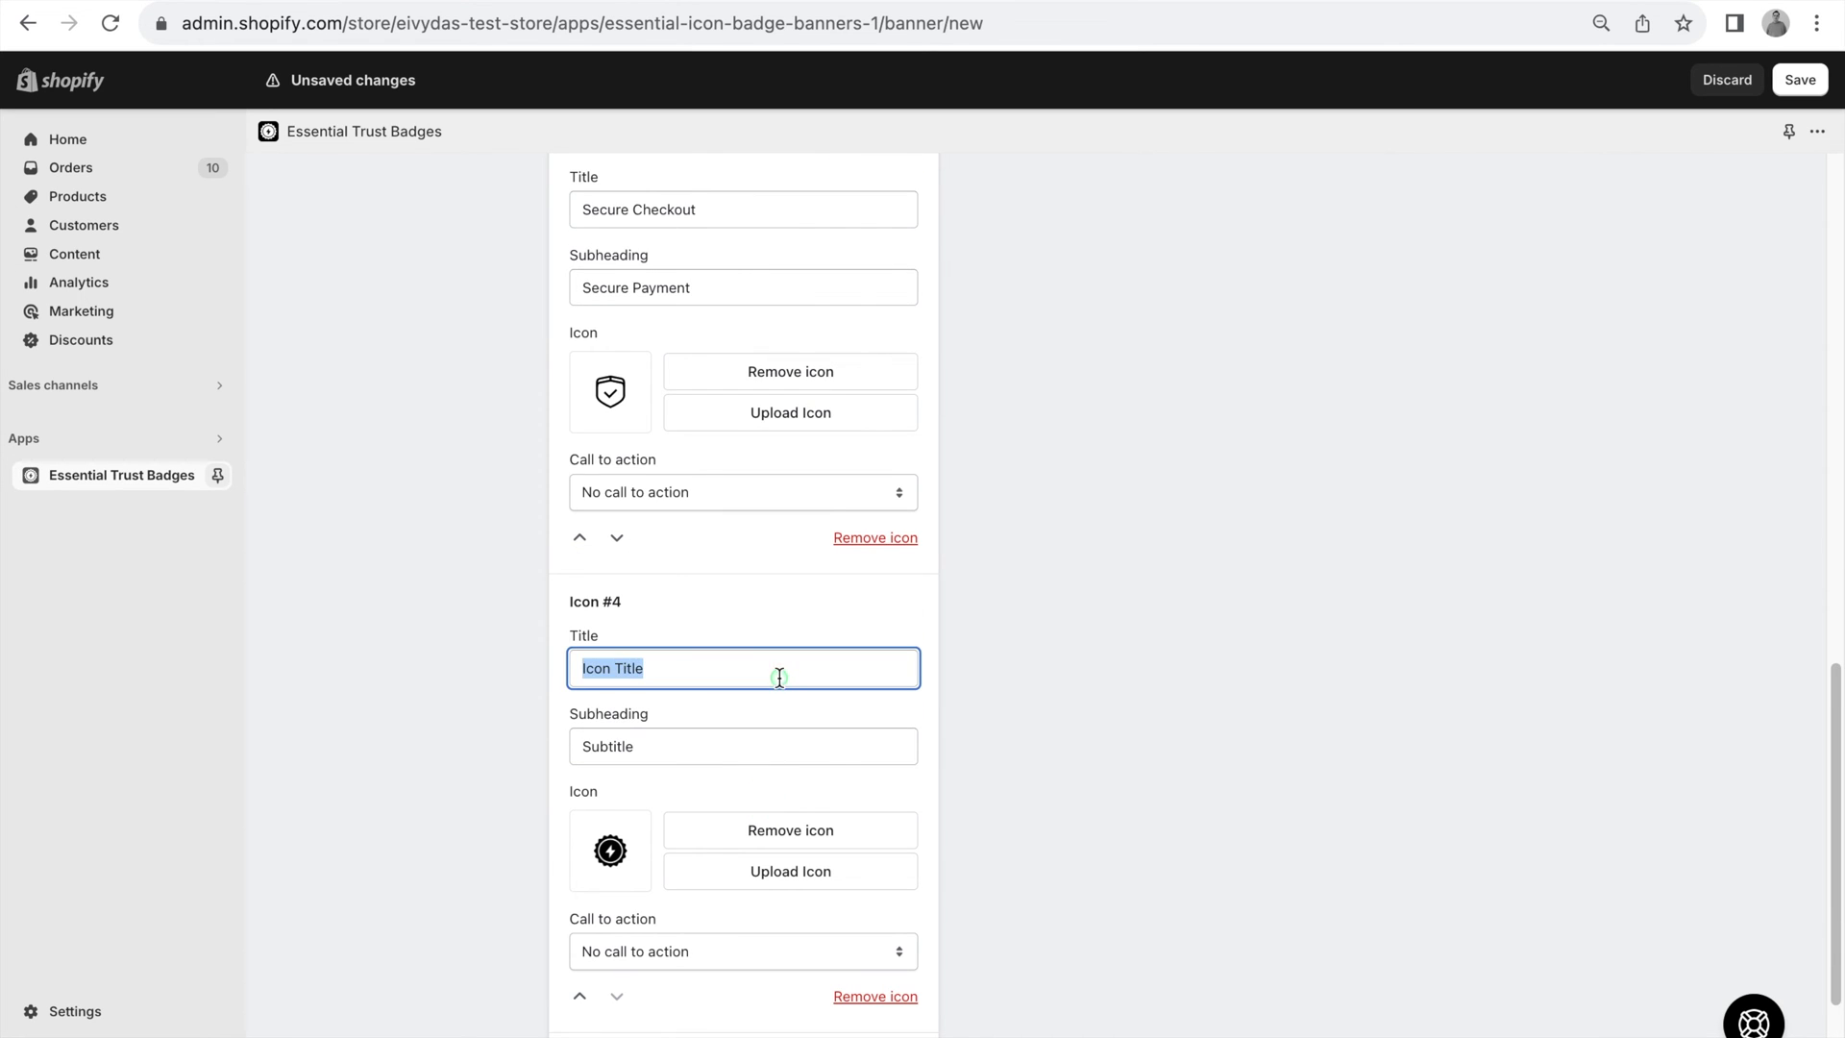
pyautogui.write('Test')
pyautogui.click(766, 748)
pyautogui.click(610, 853)
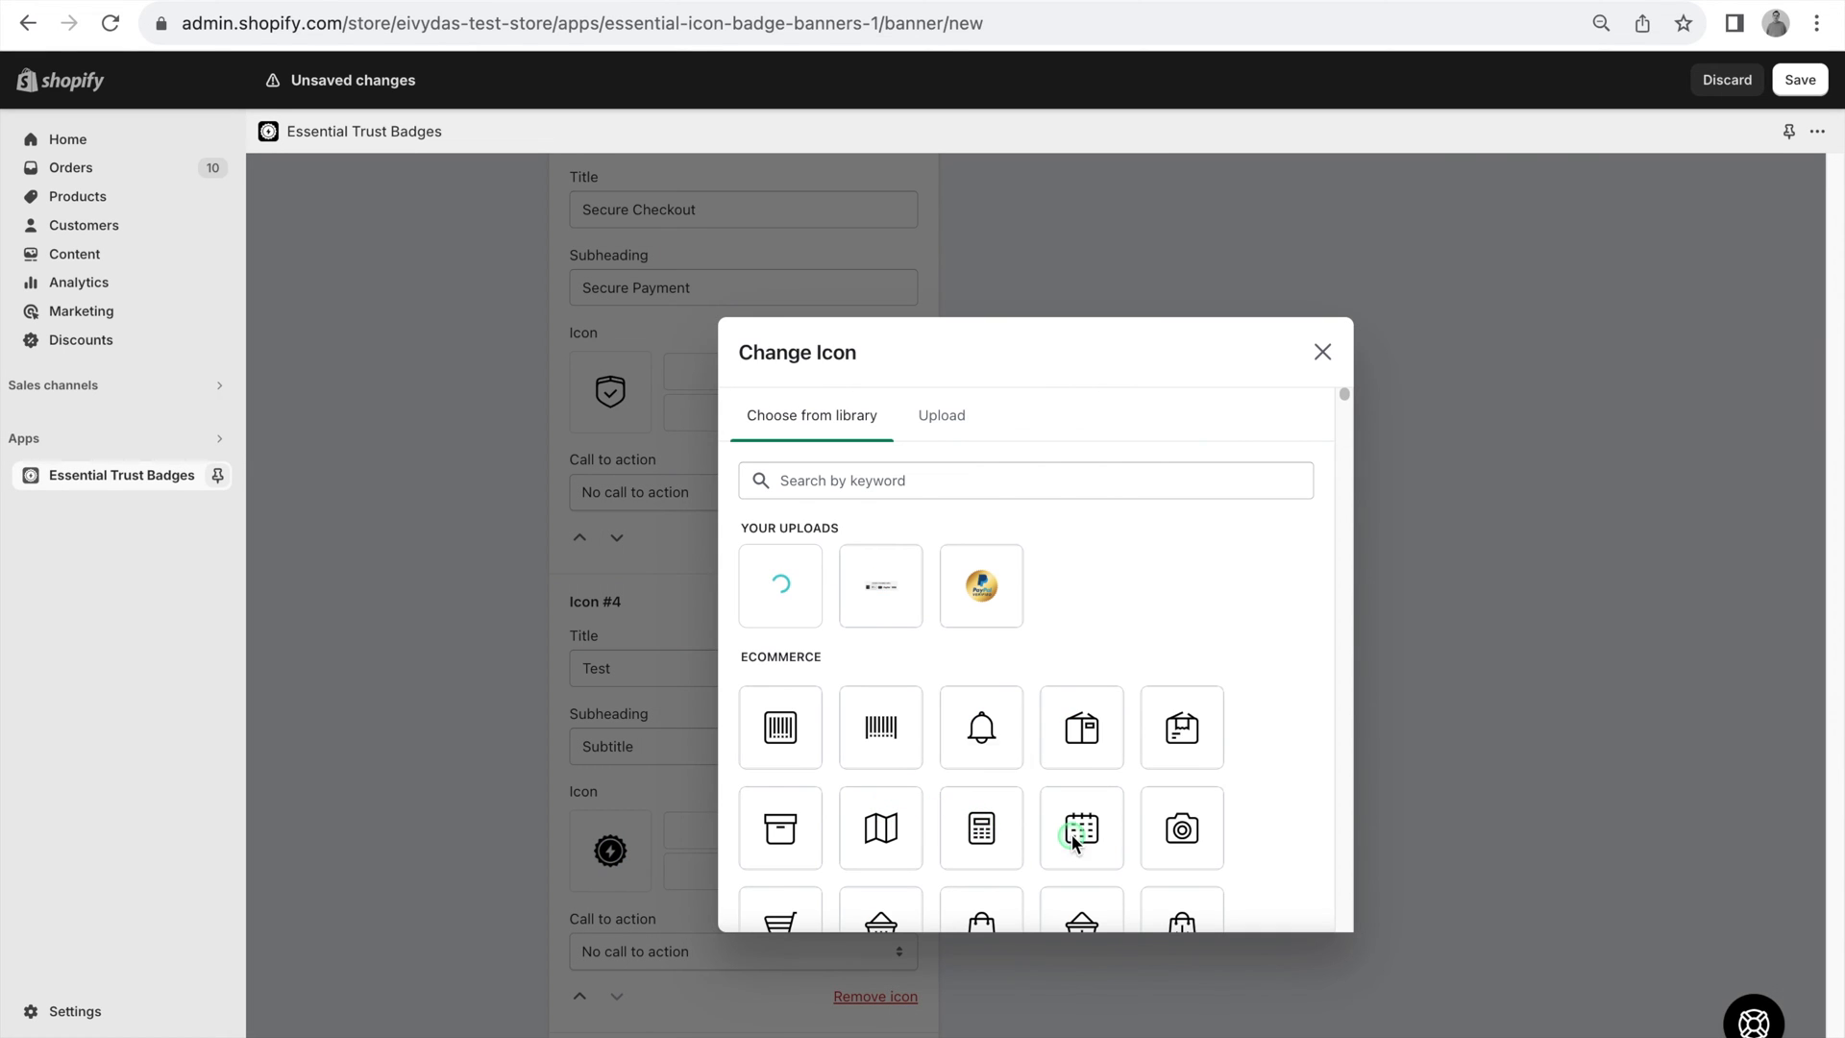
pyautogui.click(1076, 829)
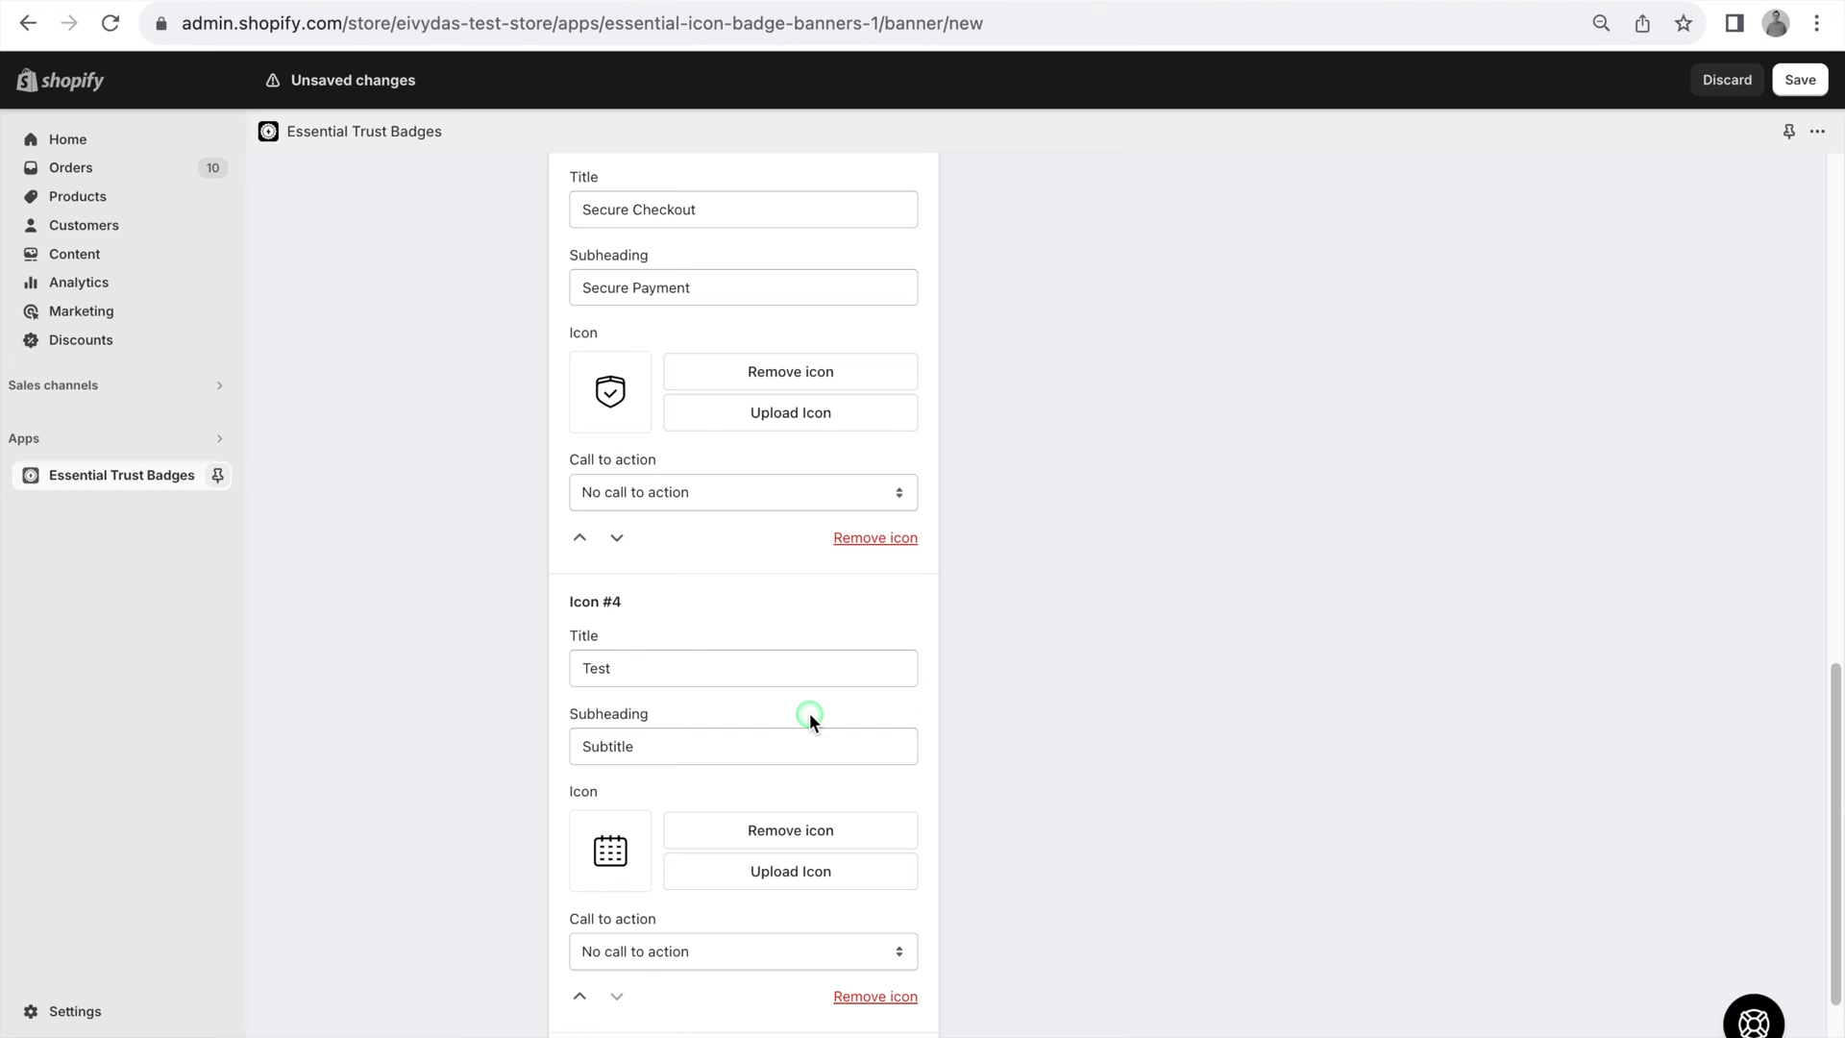
# Step: Reorder the icons with the up arrows, moving Easy Returns and then Free Shipping to first
pyautogui.scroll(6, 809, 712)
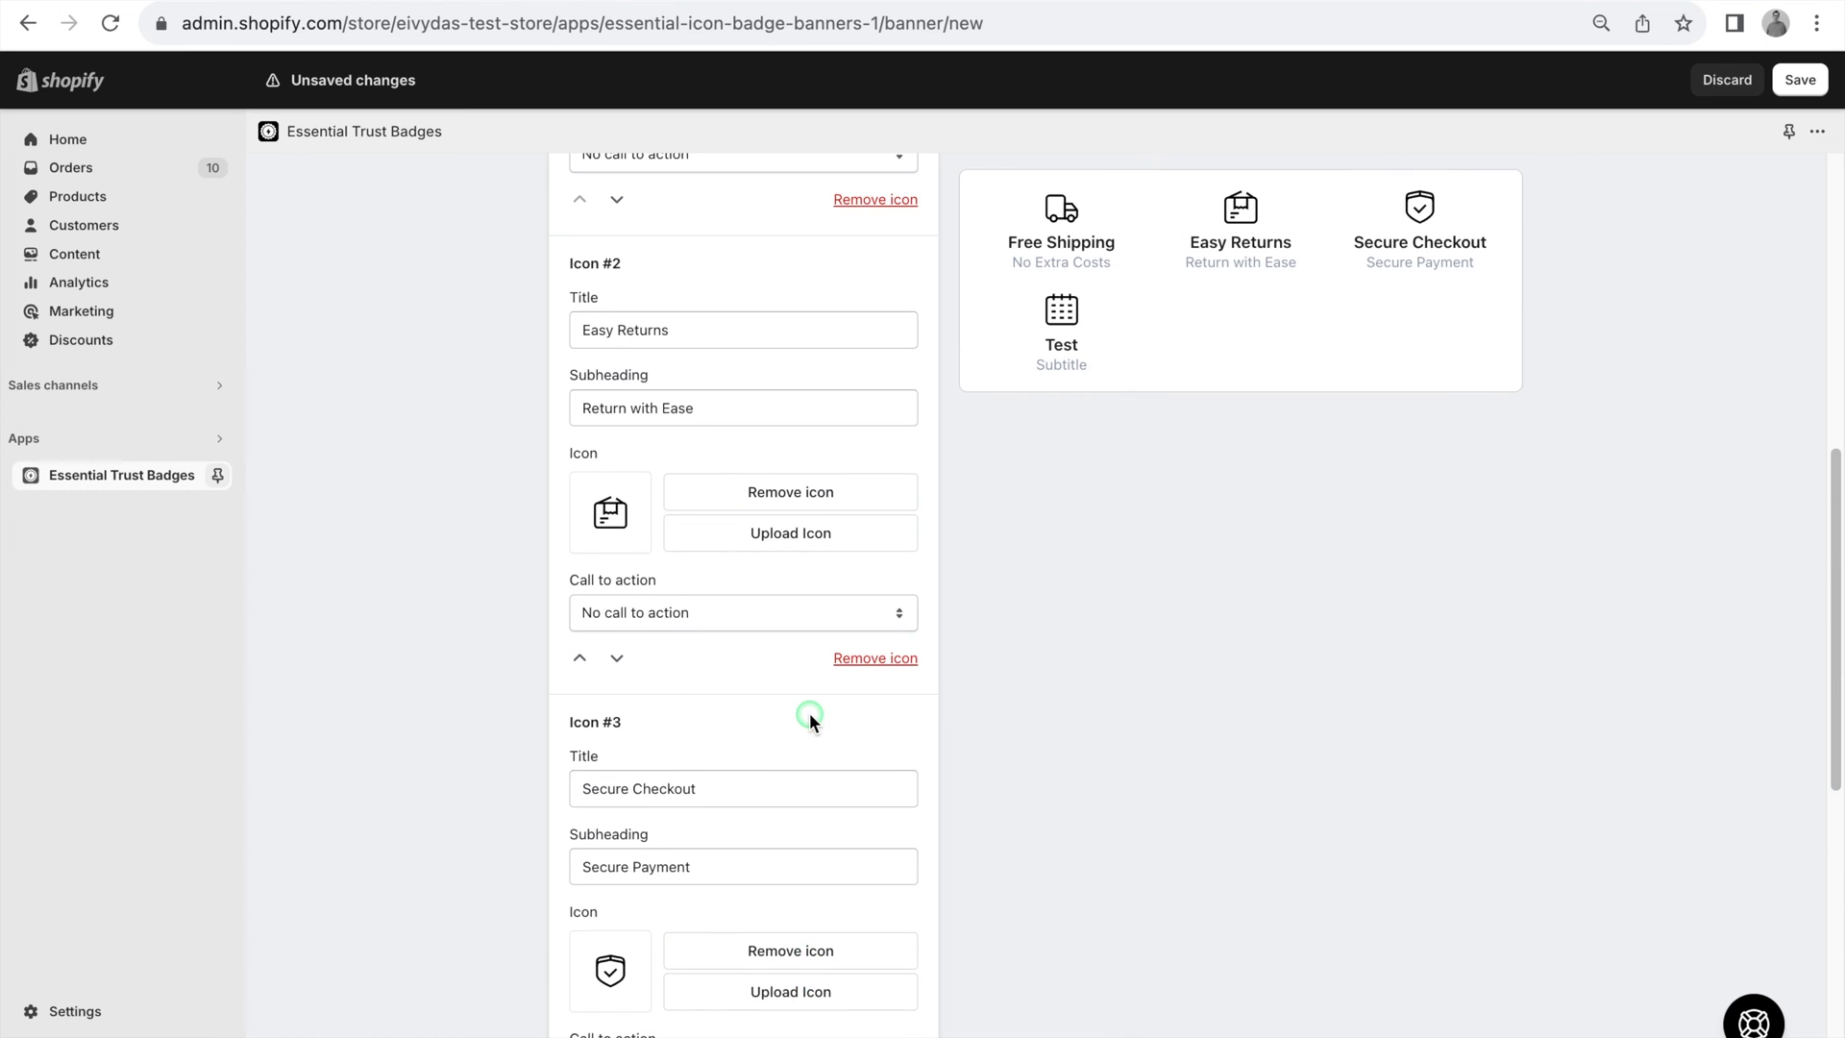
pyautogui.click(580, 658)
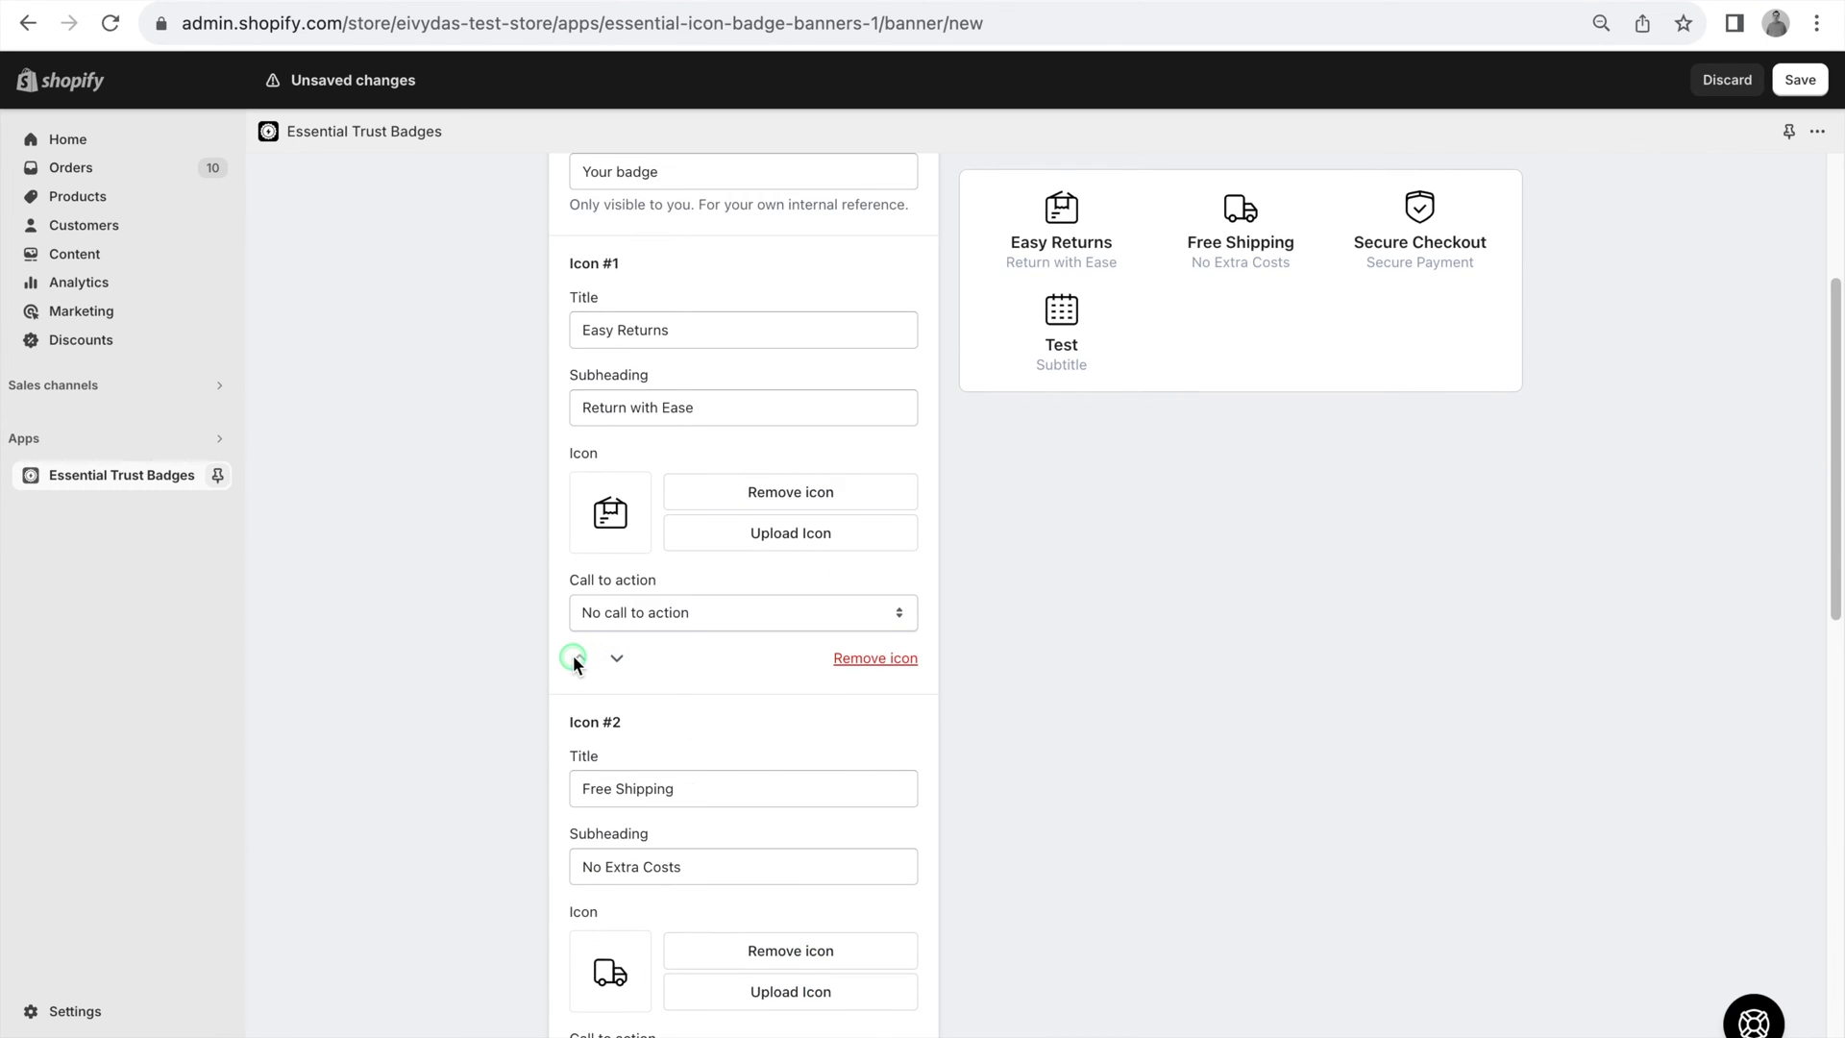
pyautogui.scroll(-4, 575, 661)
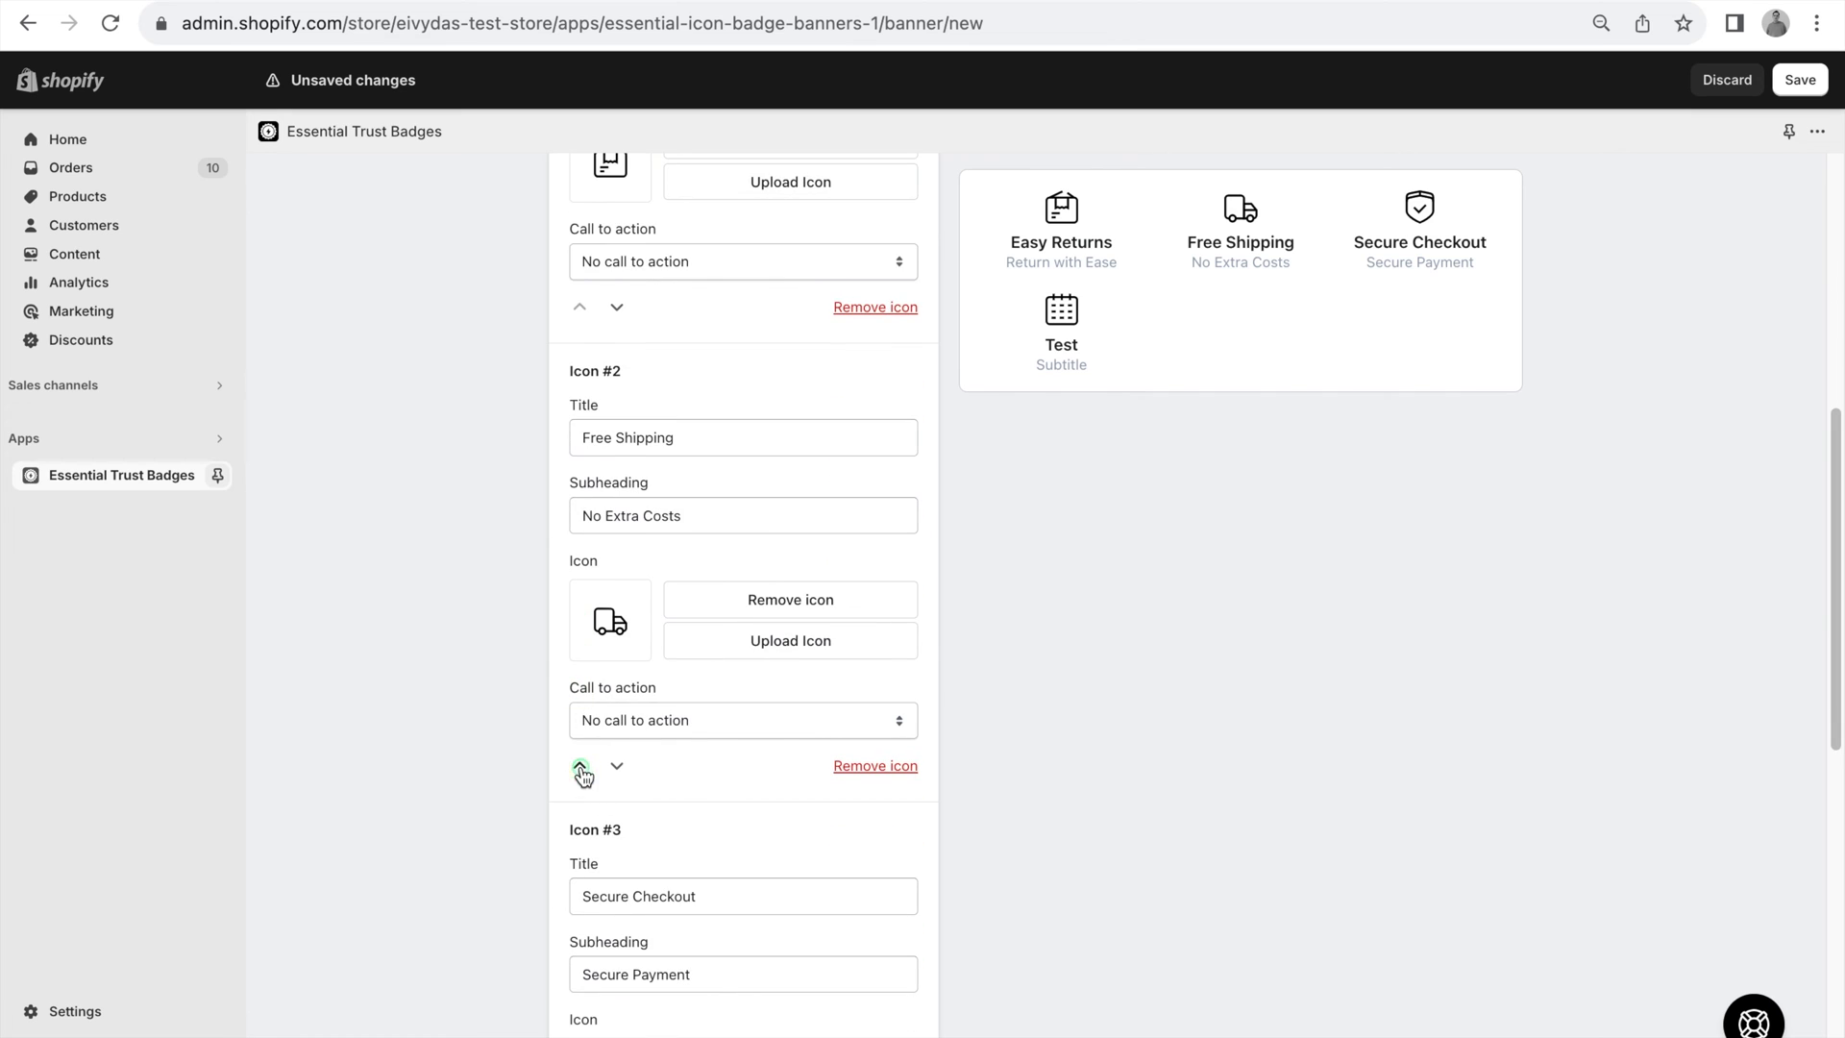
pyautogui.click(579, 766)
pyautogui.scroll(7, 762, 518)
# Step: Switch to Payment icons, remove the Mastercard logo and delete its empty block
pyautogui.click(684, 425)
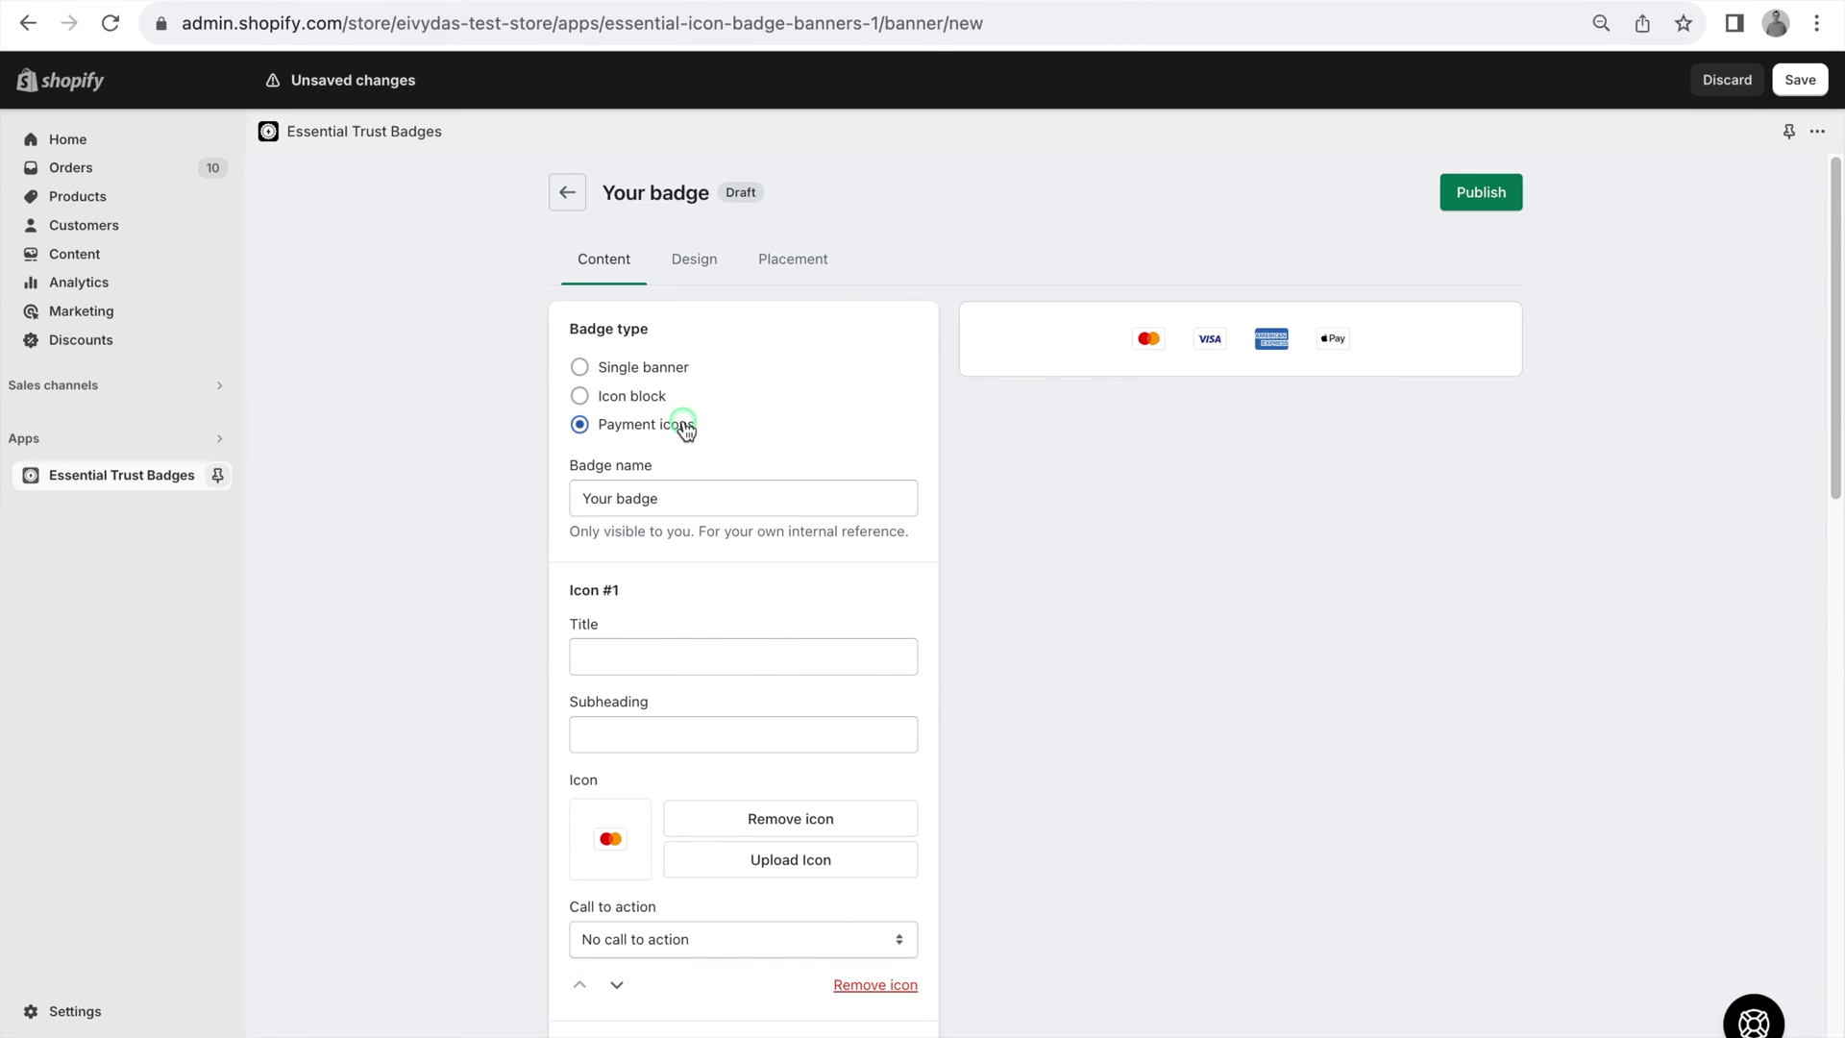
pyautogui.click(718, 580)
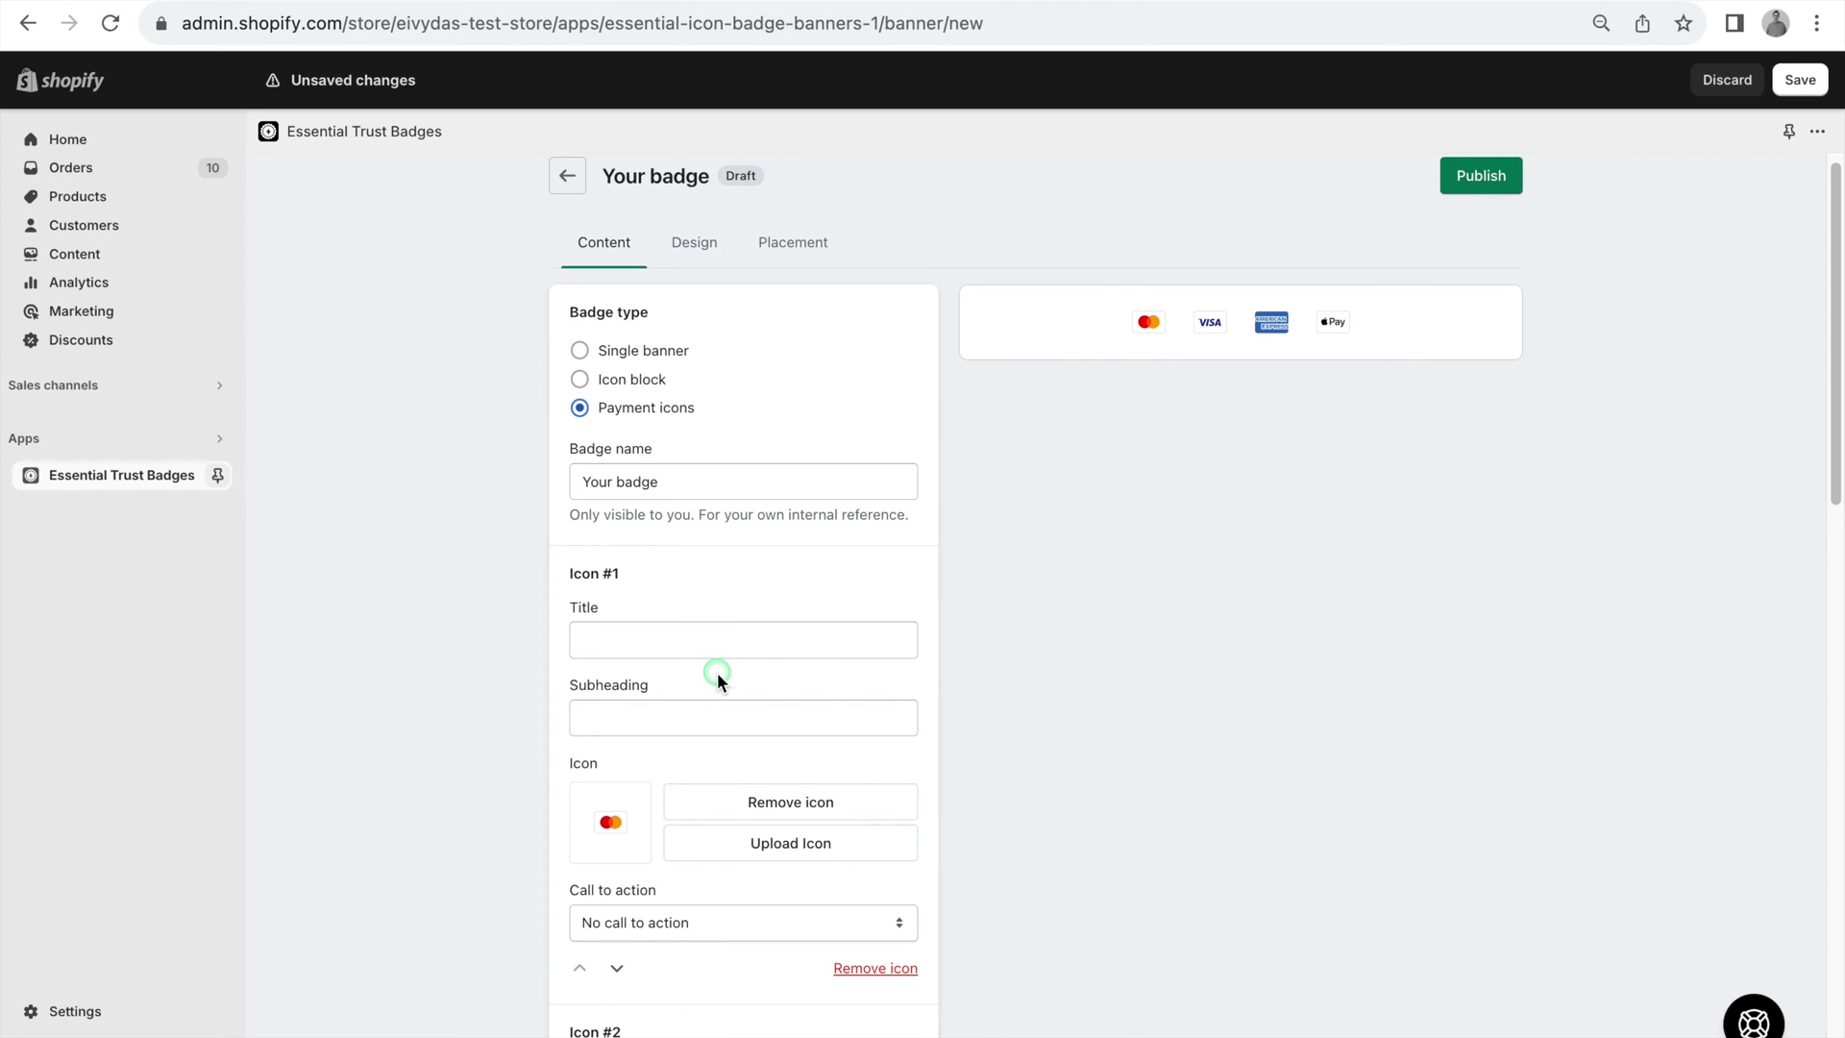
pyautogui.click(761, 805)
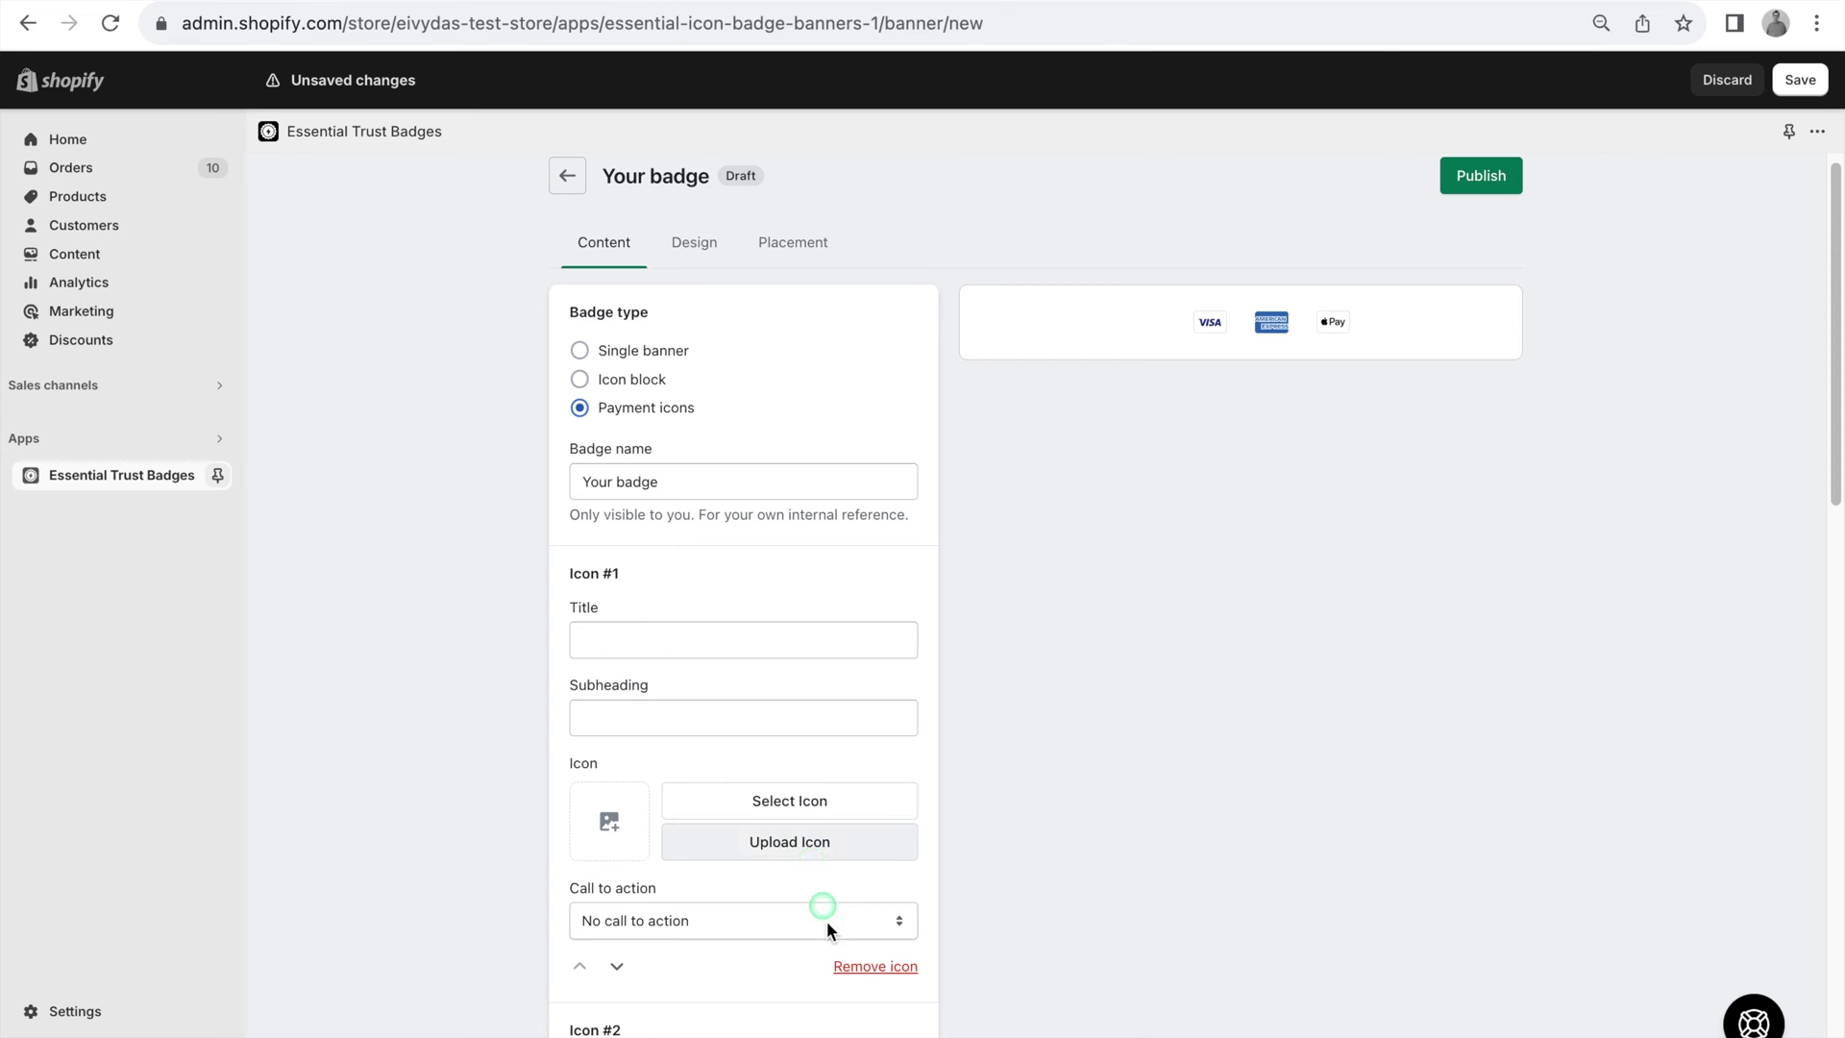
pyautogui.click(856, 976)
pyautogui.click(1311, 688)
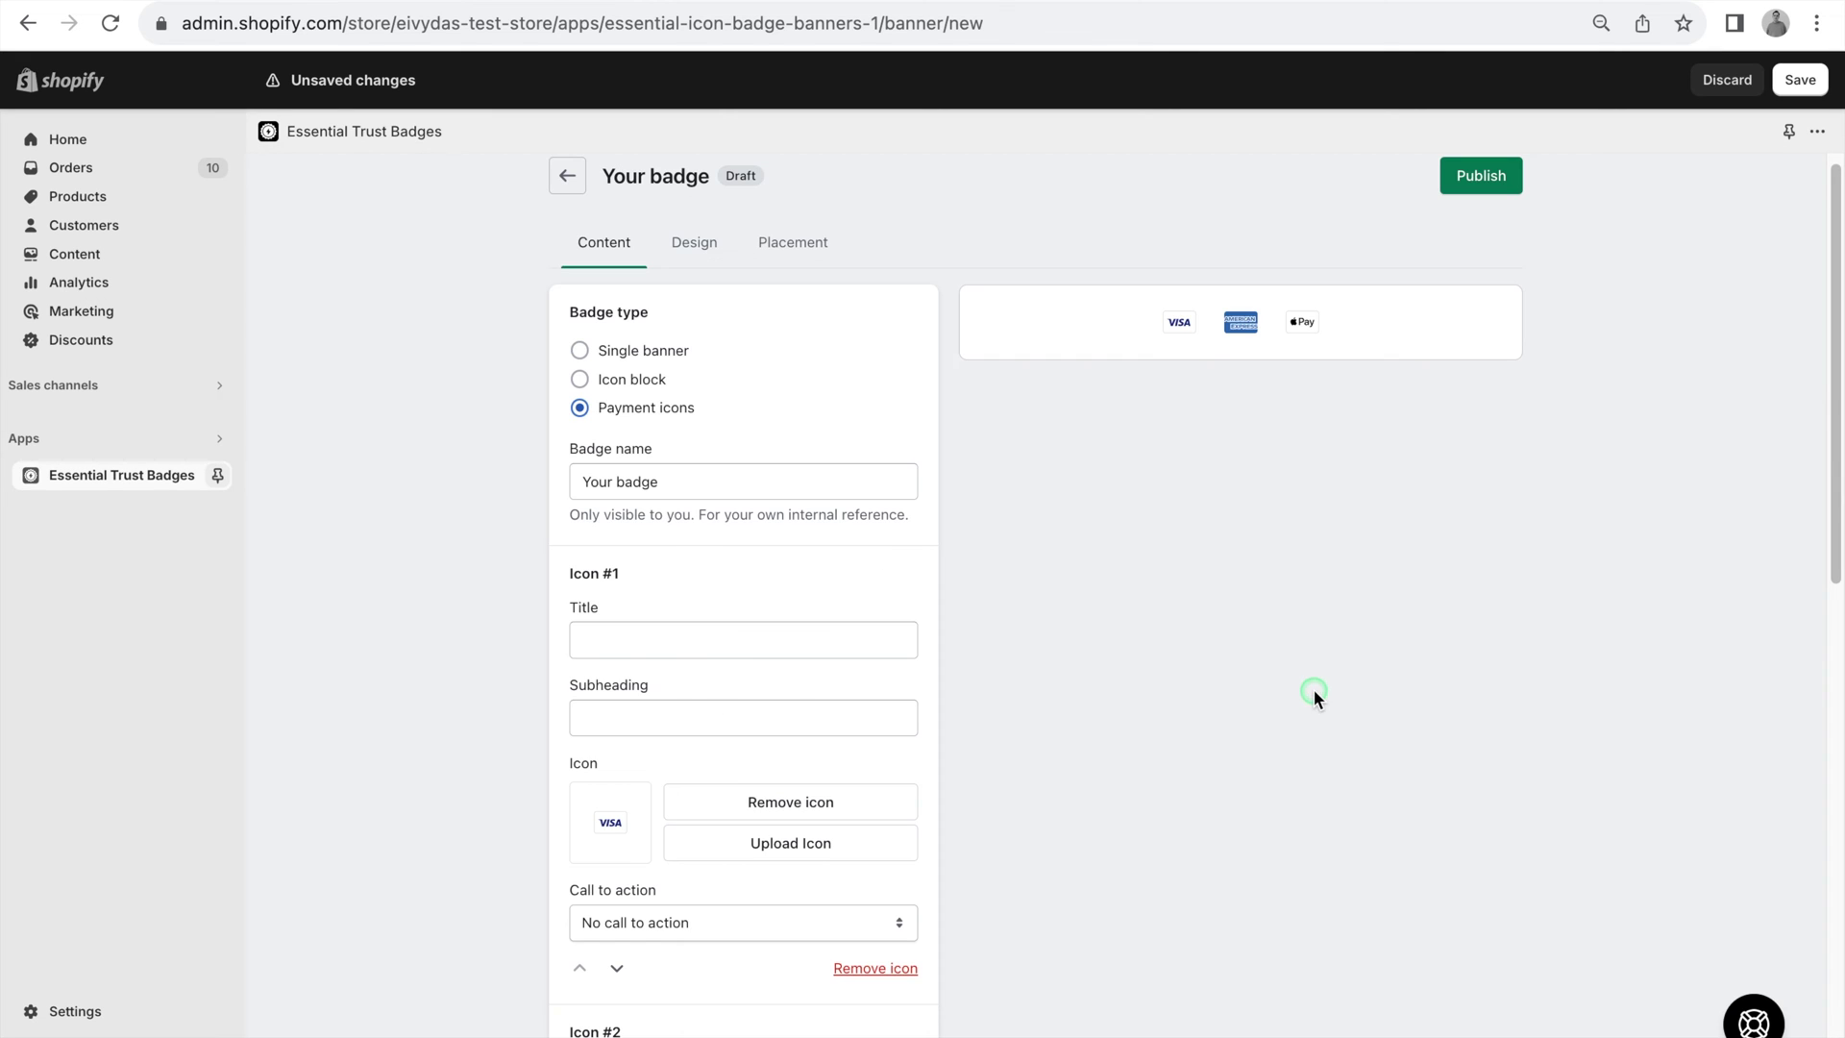
# Step: Open the Add translation form and cancel it without changes
pyautogui.scroll(-10, 736, 584)
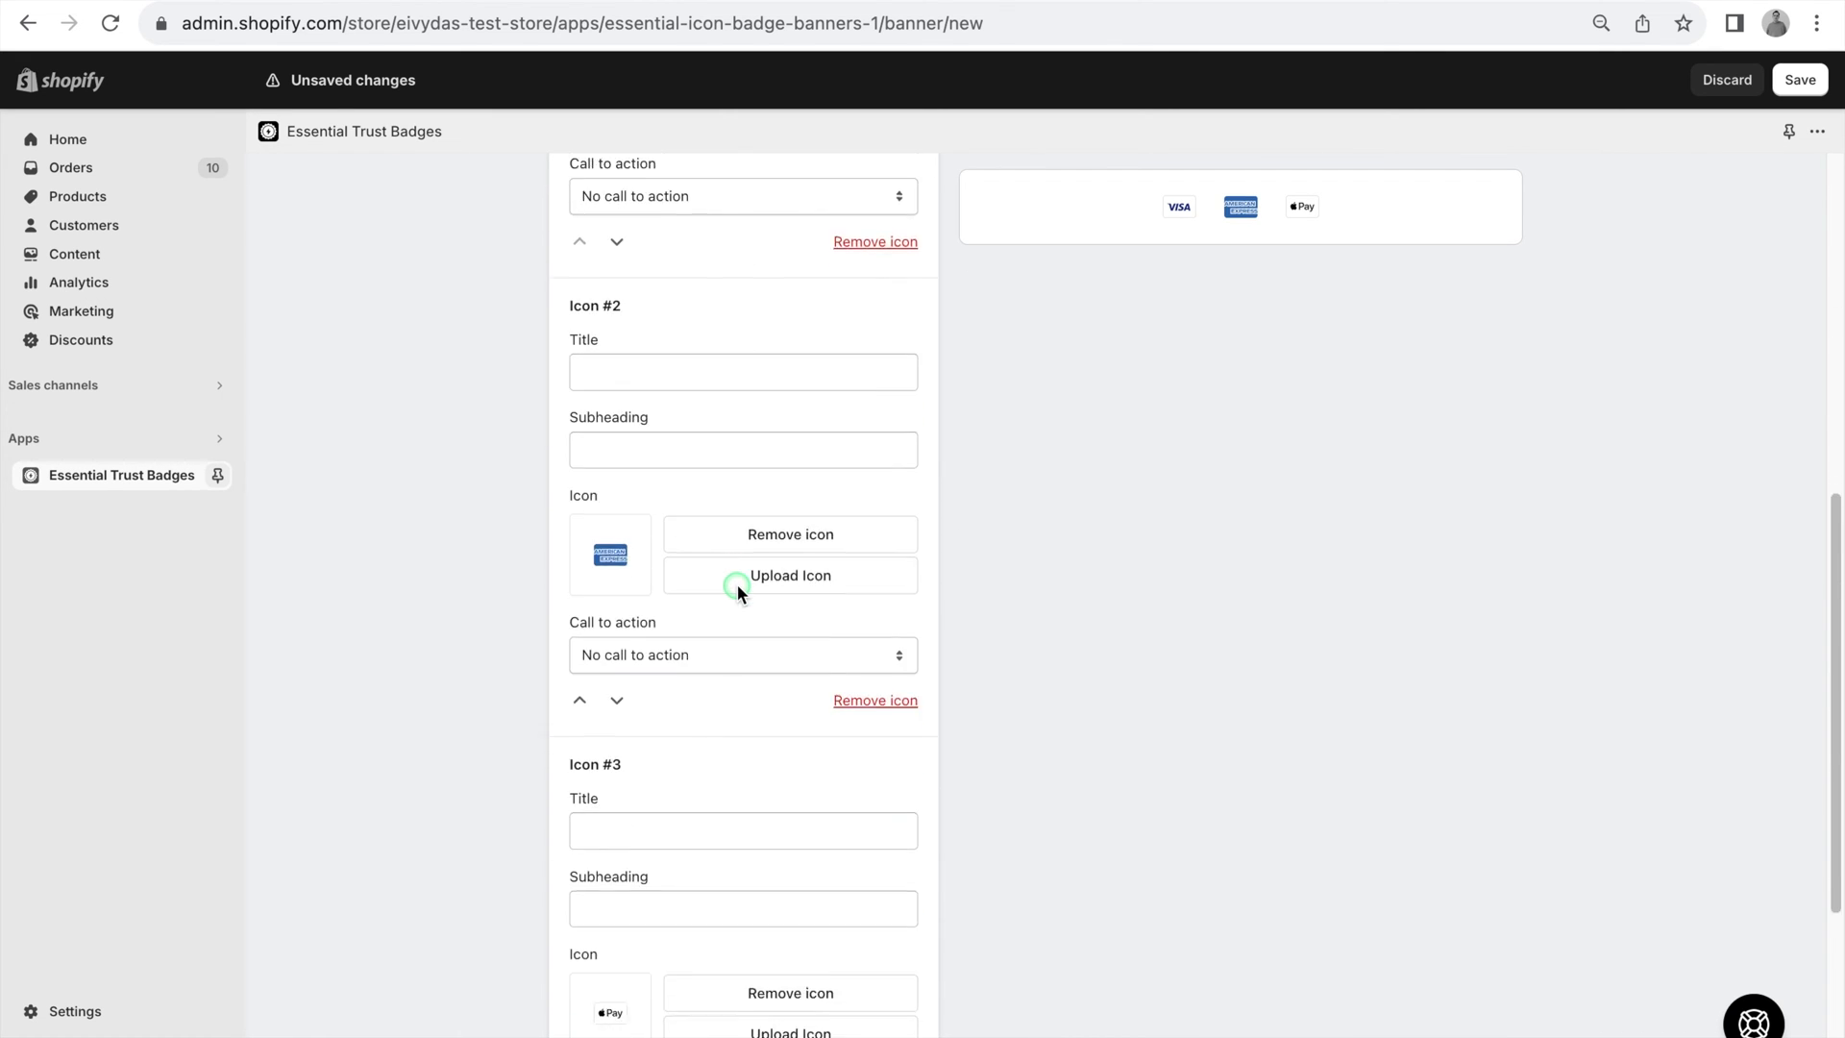
pyautogui.scroll(-1, 736, 584)
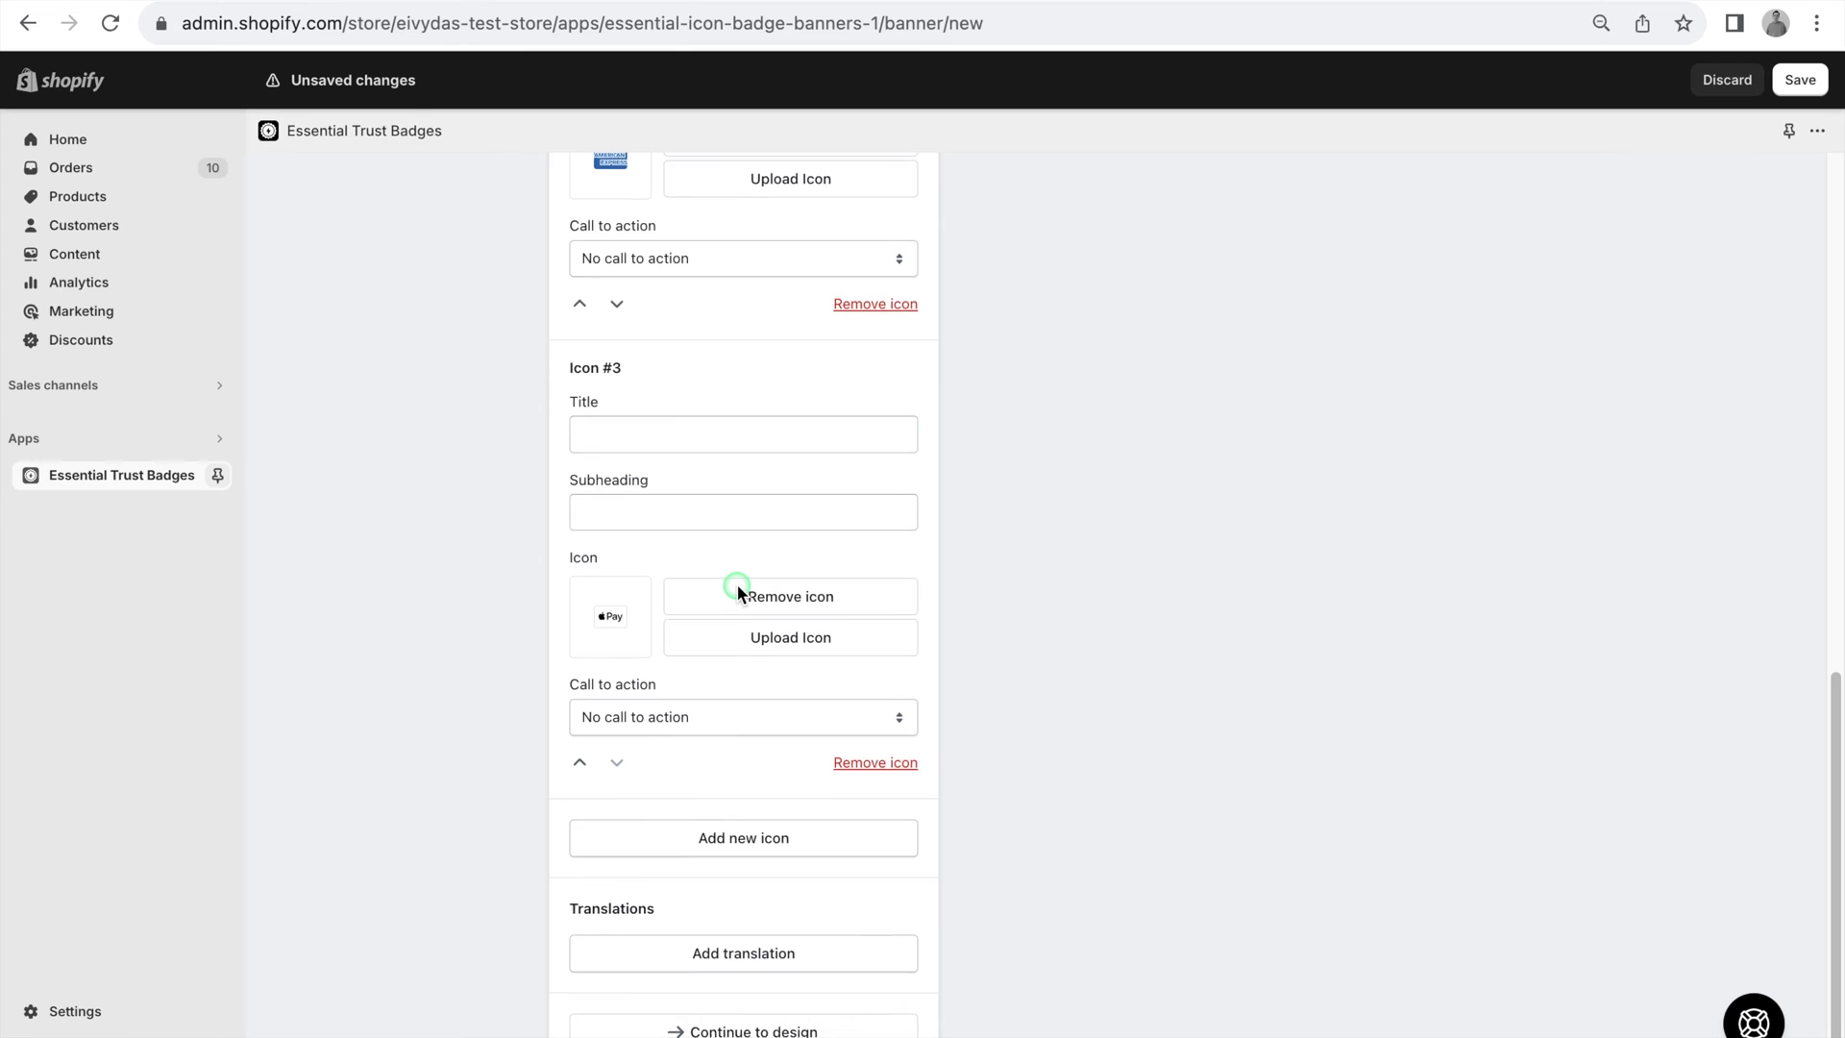
pyautogui.click(768, 957)
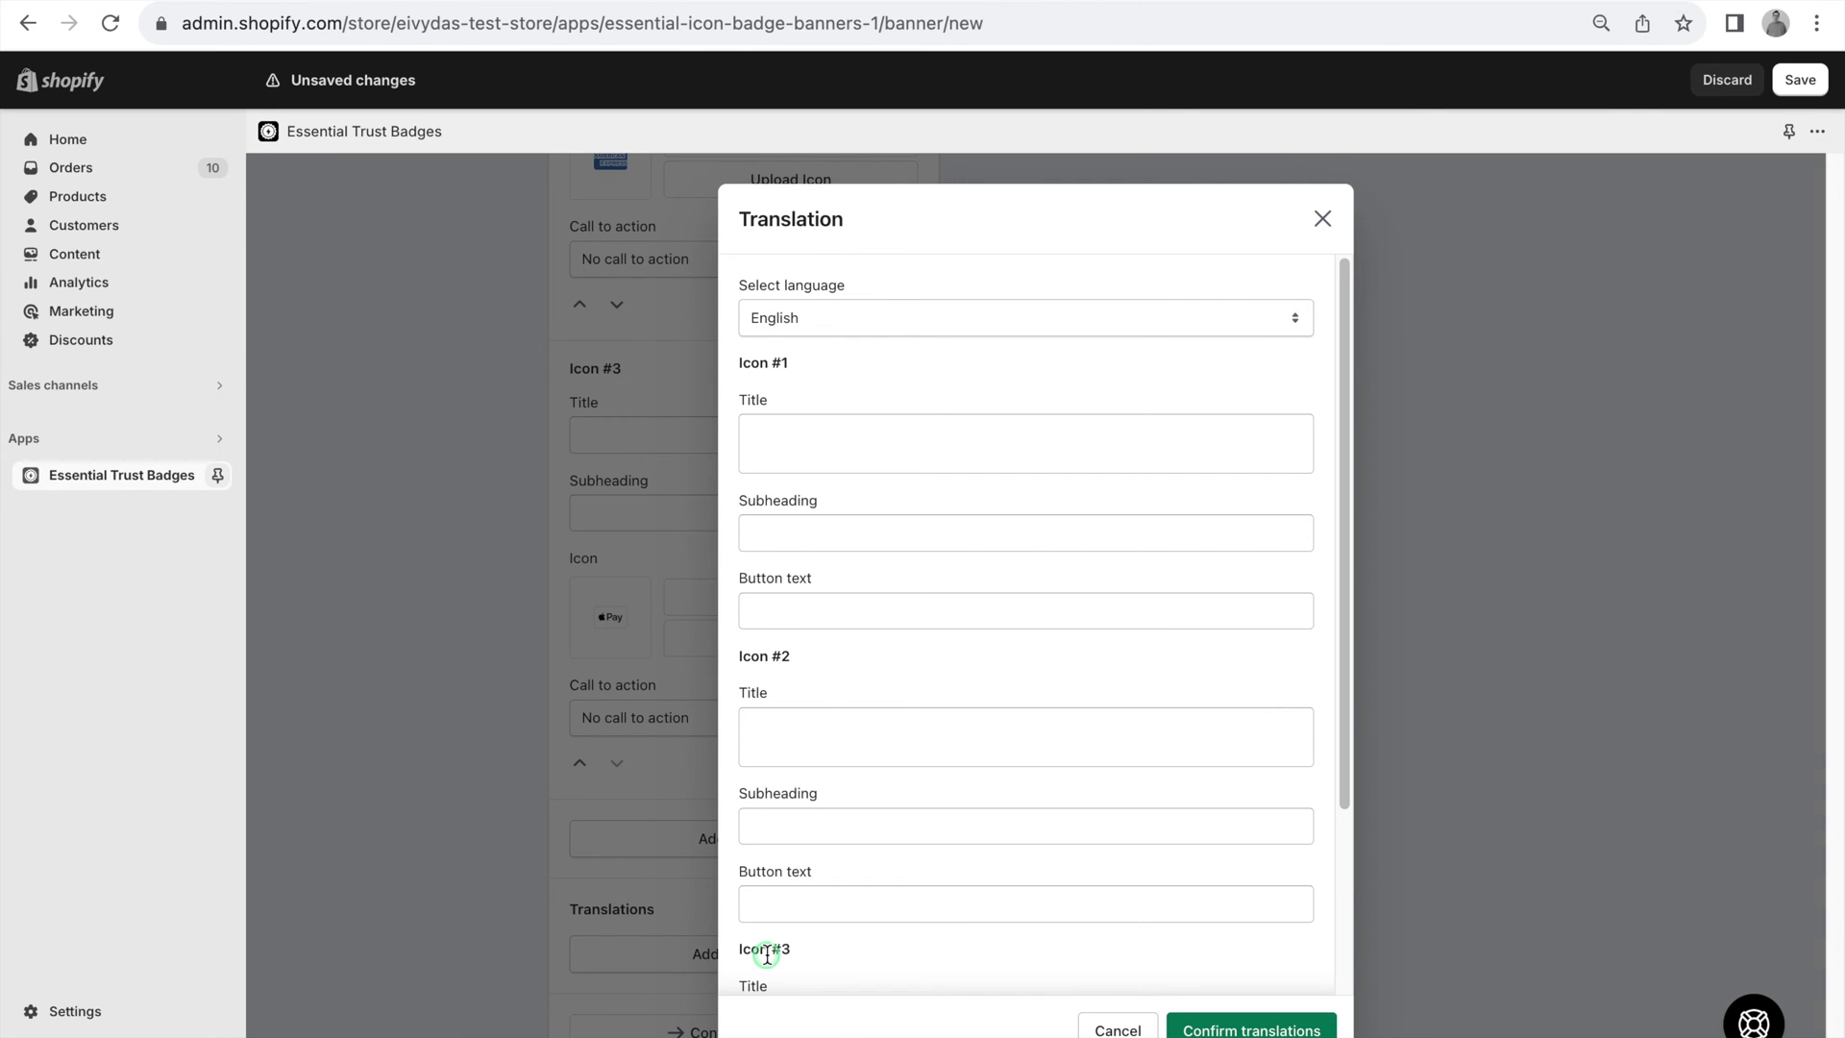
pyautogui.click(1117, 1029)
# Step: Set the badge type to Icon block and apply the Mint design template
pyautogui.scroll(3, 874, 678)
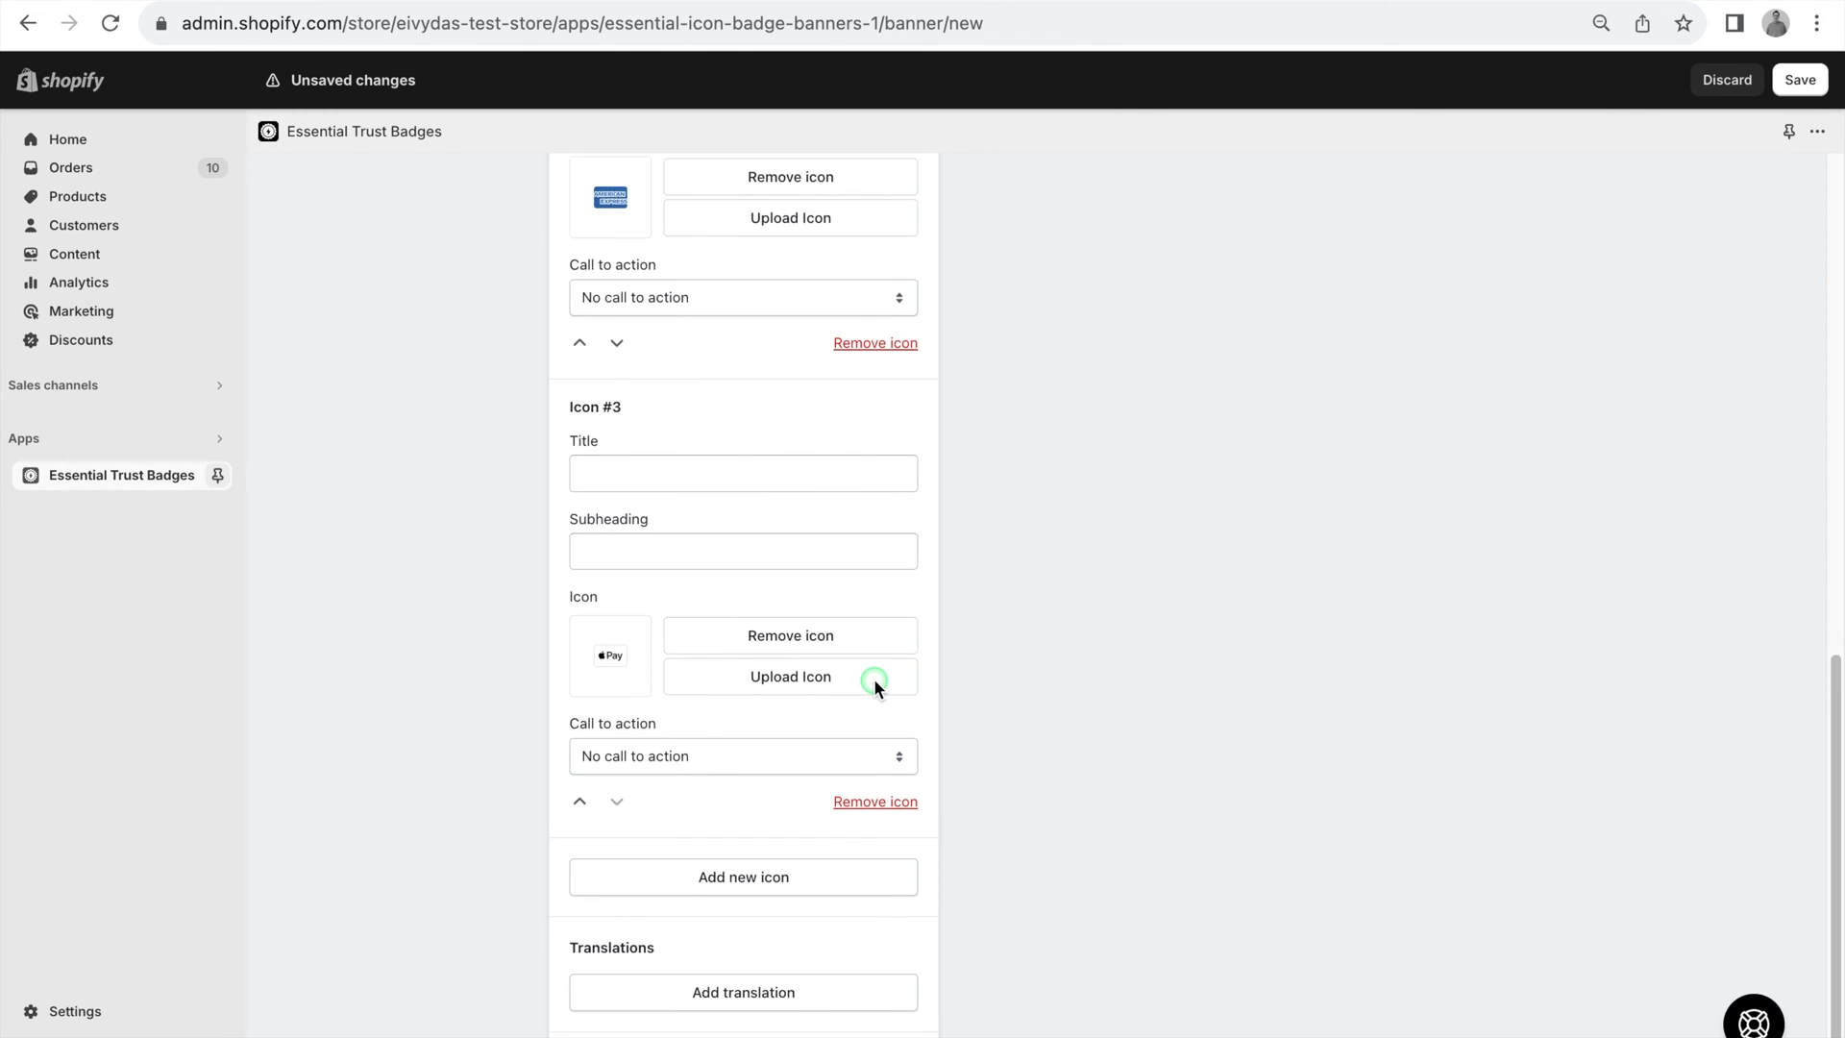
pyautogui.scroll(10, 874, 678)
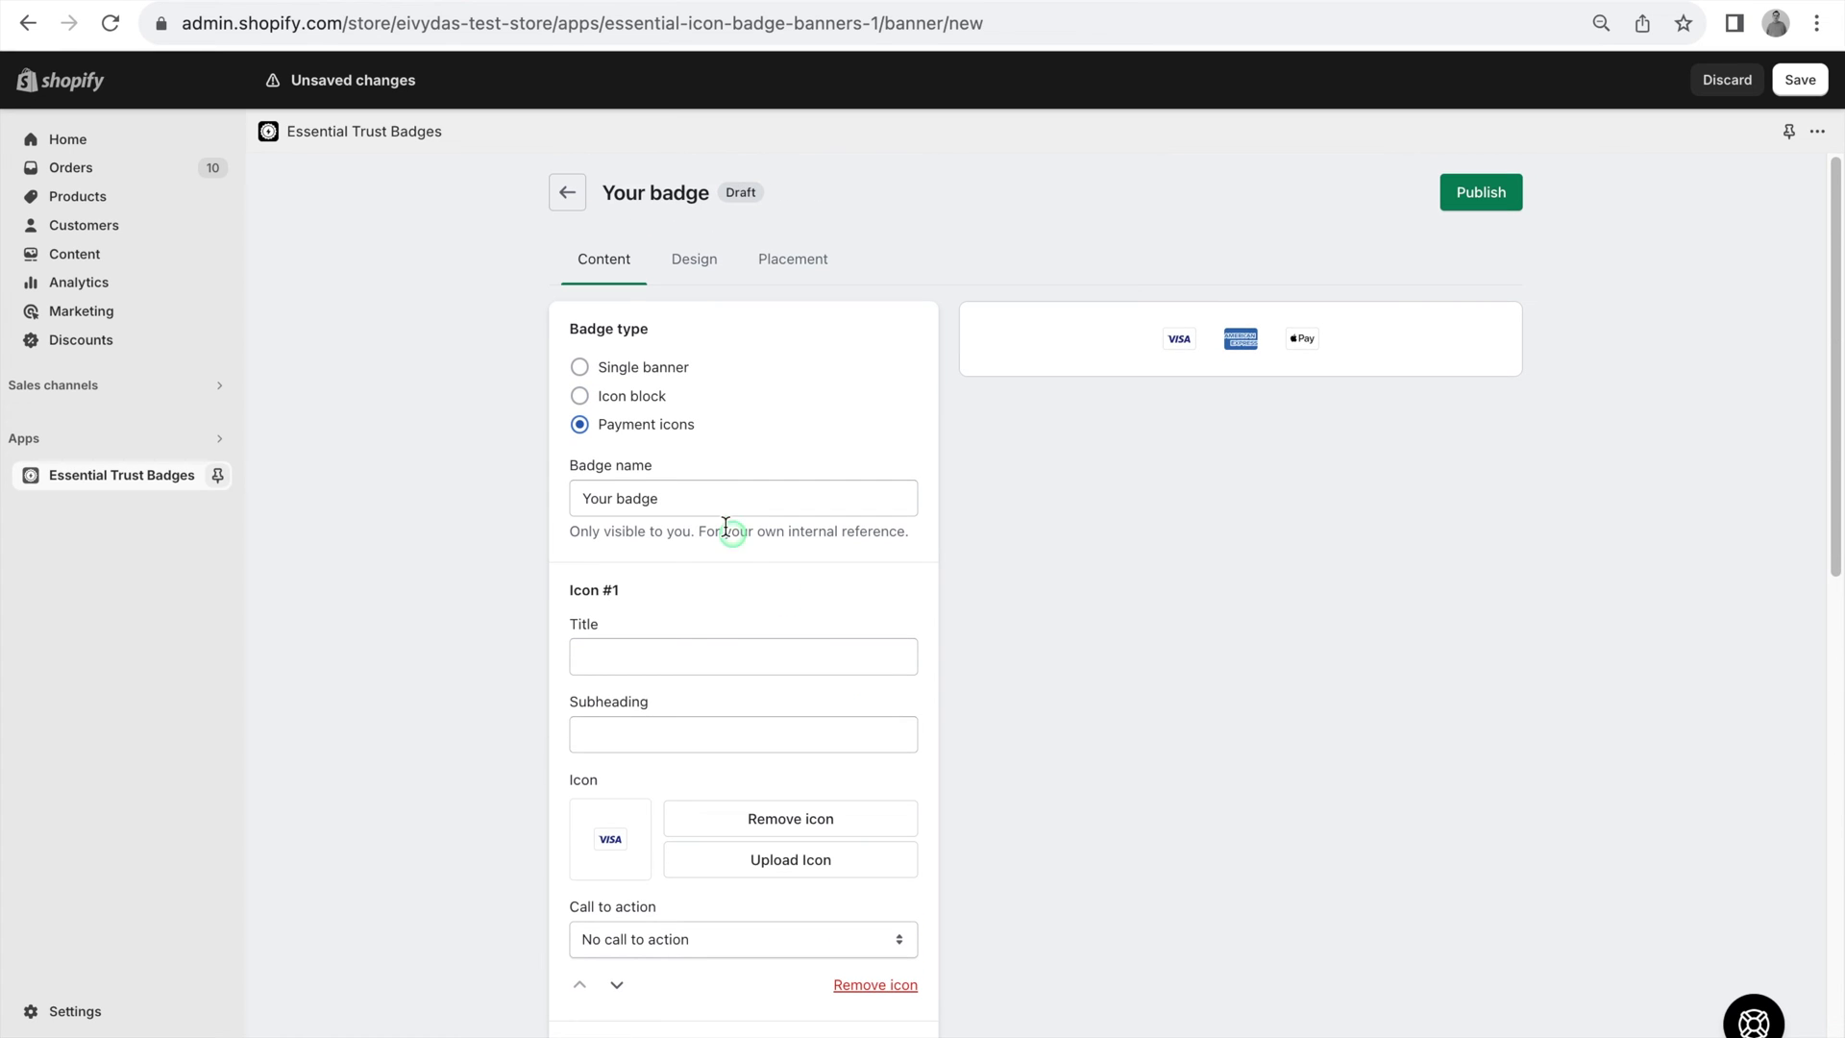
pyautogui.click(631, 398)
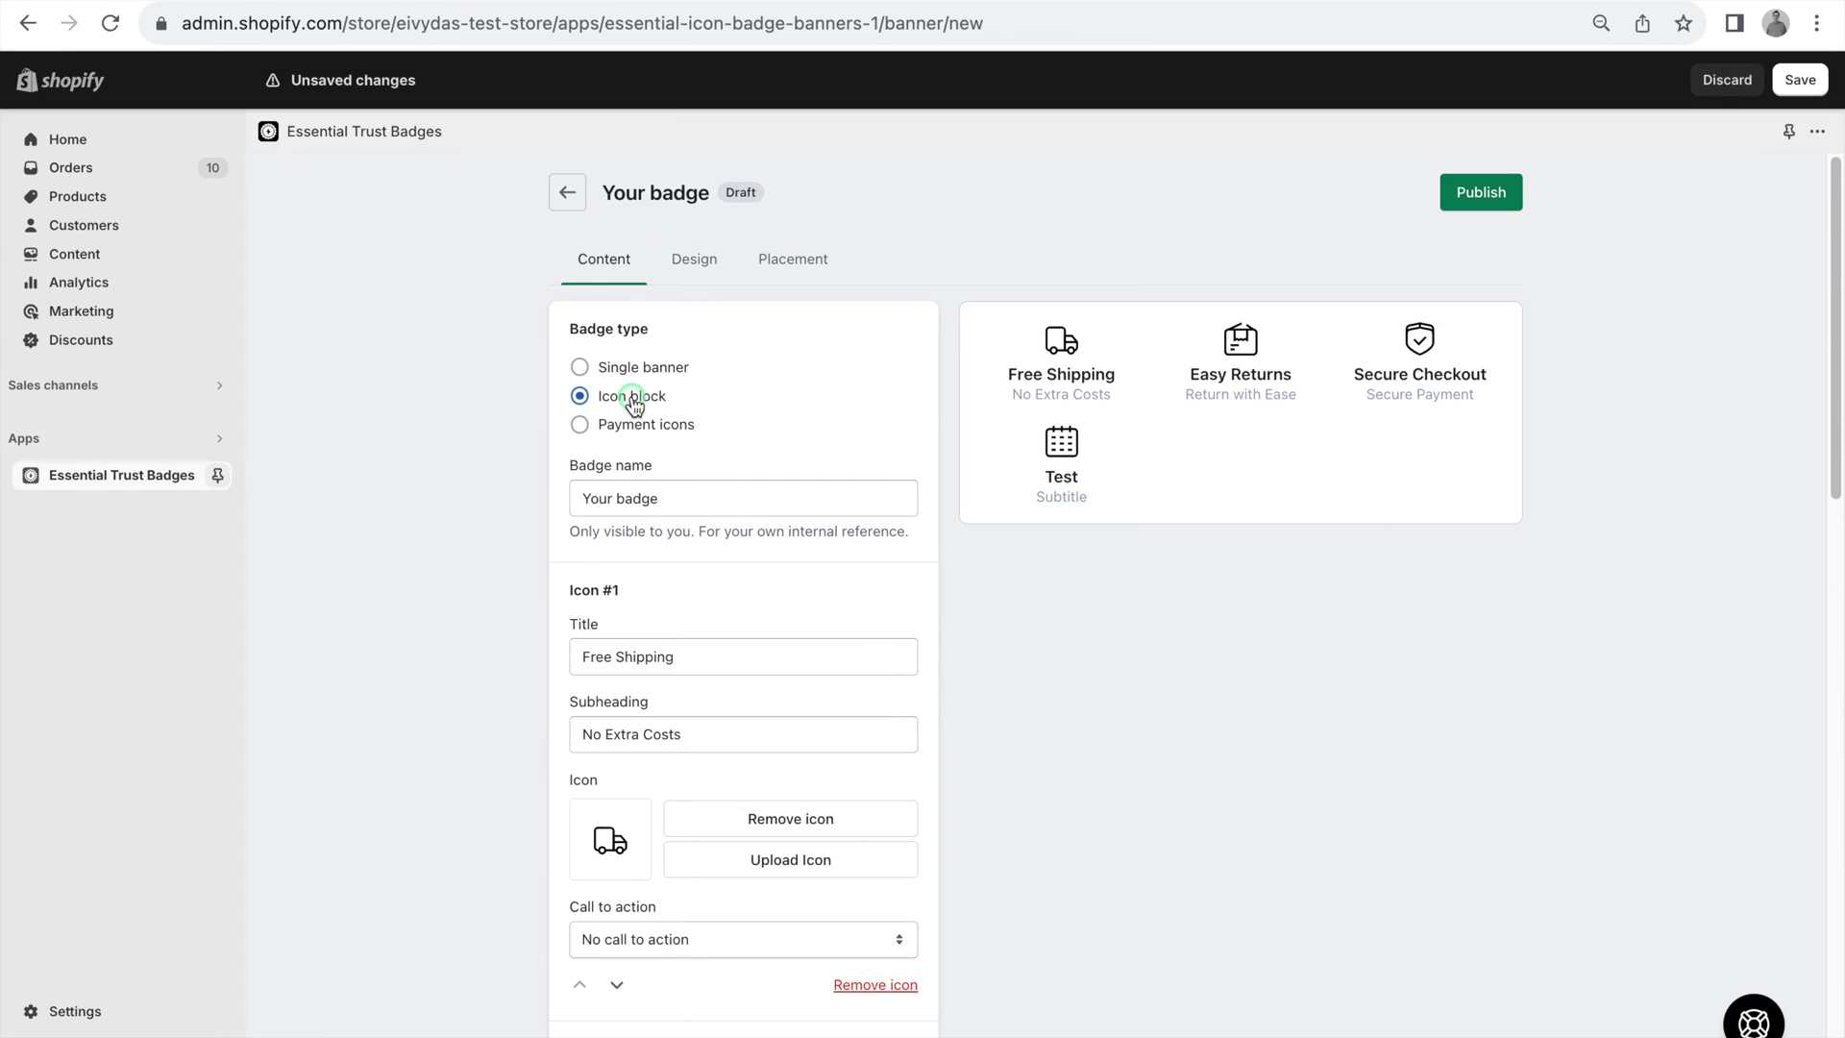
pyautogui.click(694, 270)
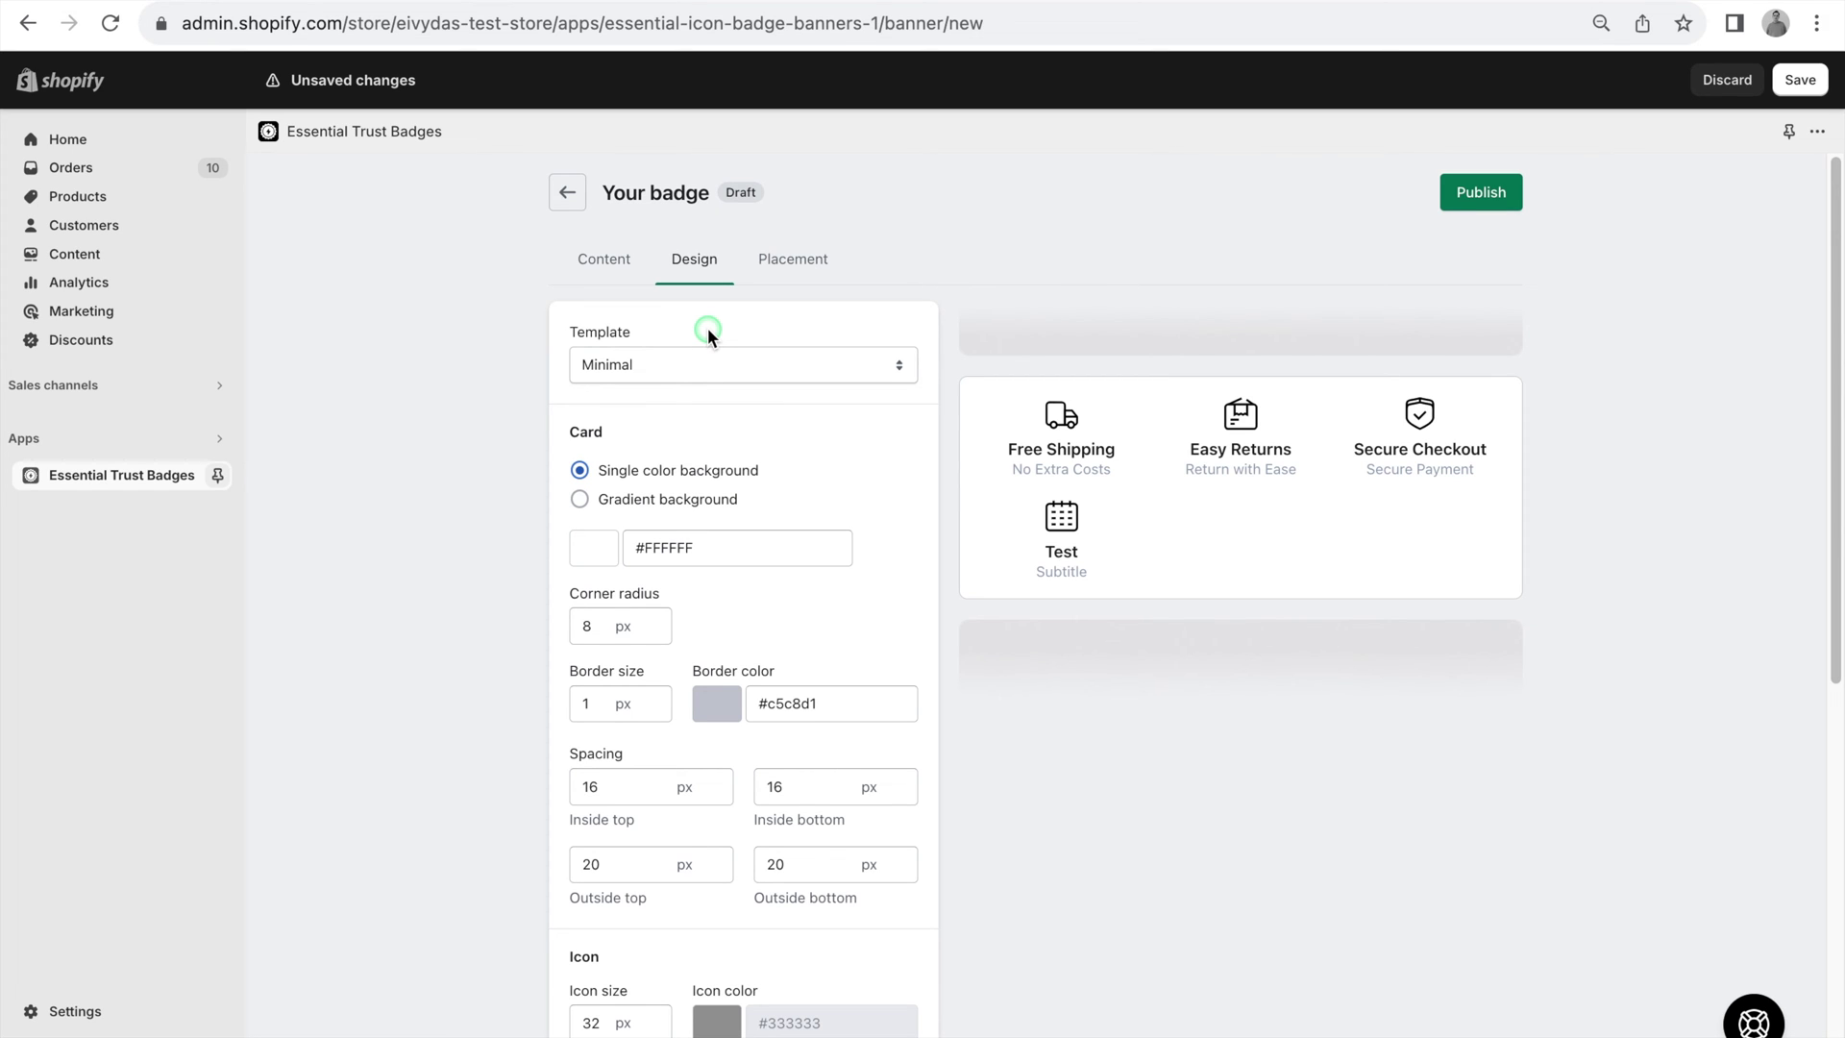
pyautogui.click(695, 364)
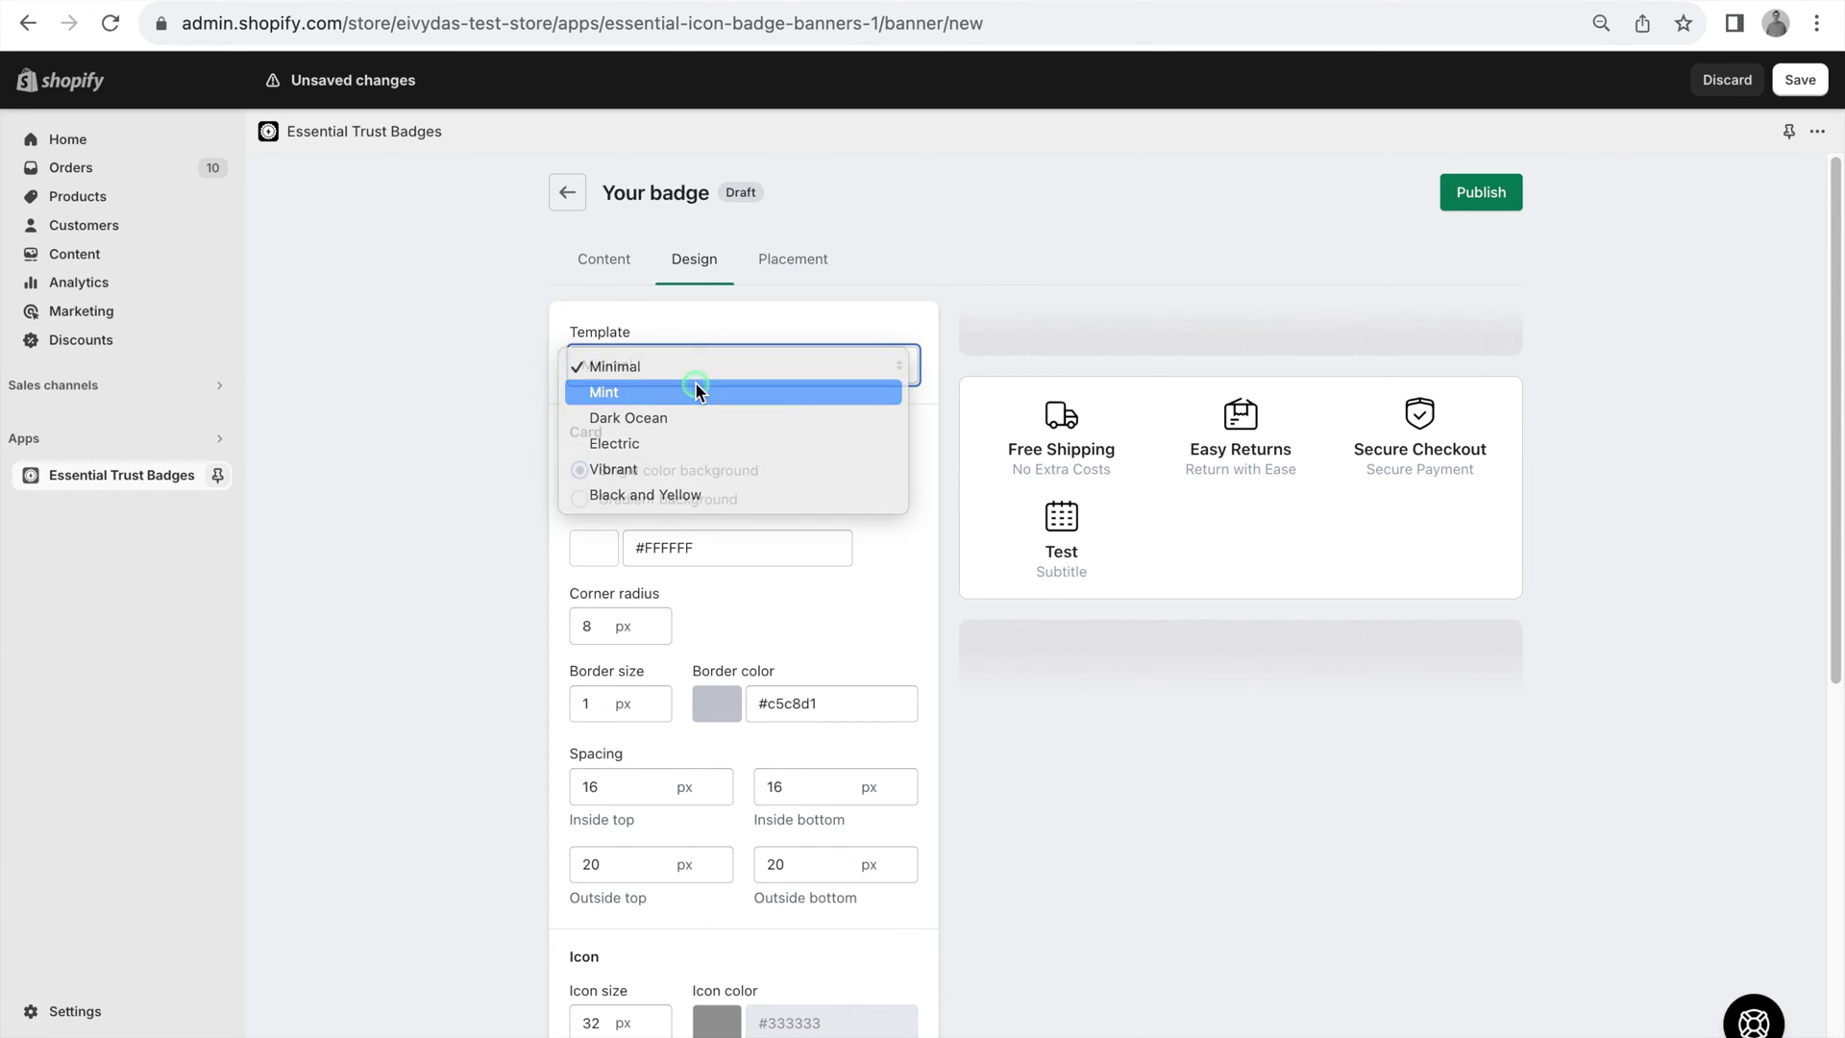
pyautogui.click(694, 385)
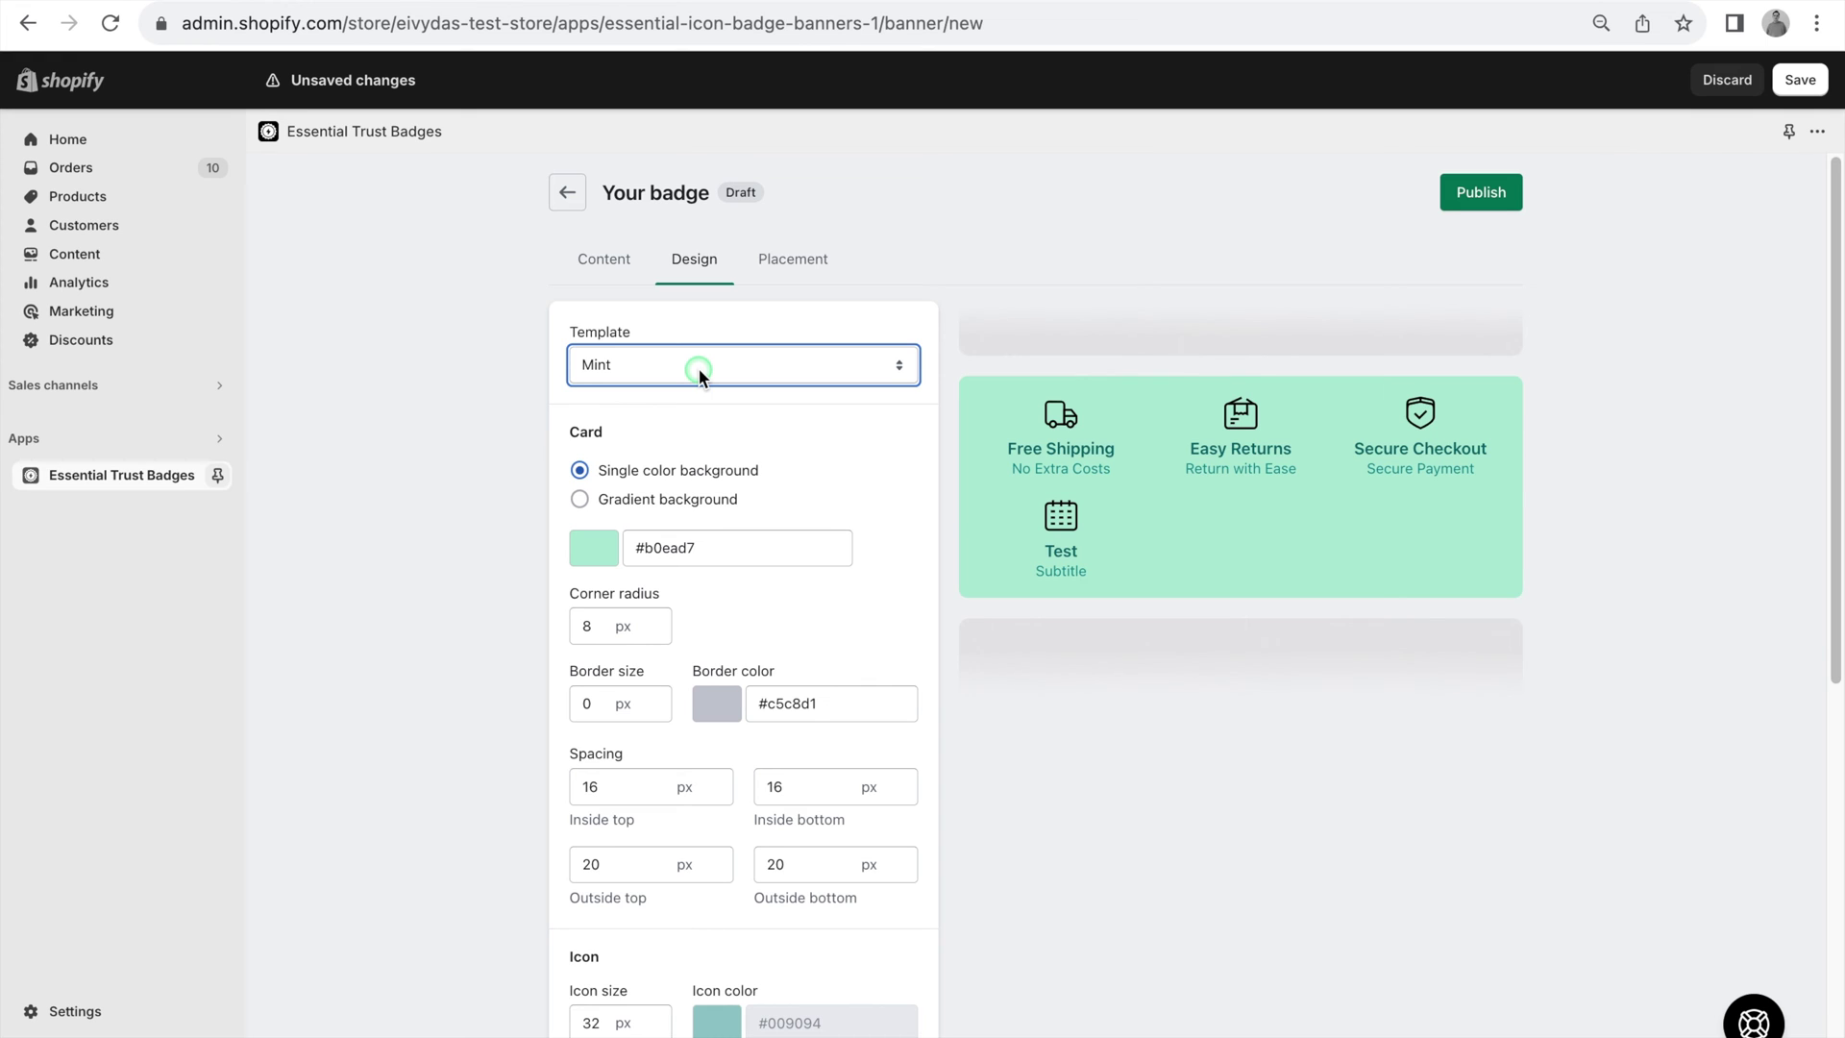
# Step: Give the card a solid #9caca7 background and a 0 corner radius
pyautogui.click(667, 497)
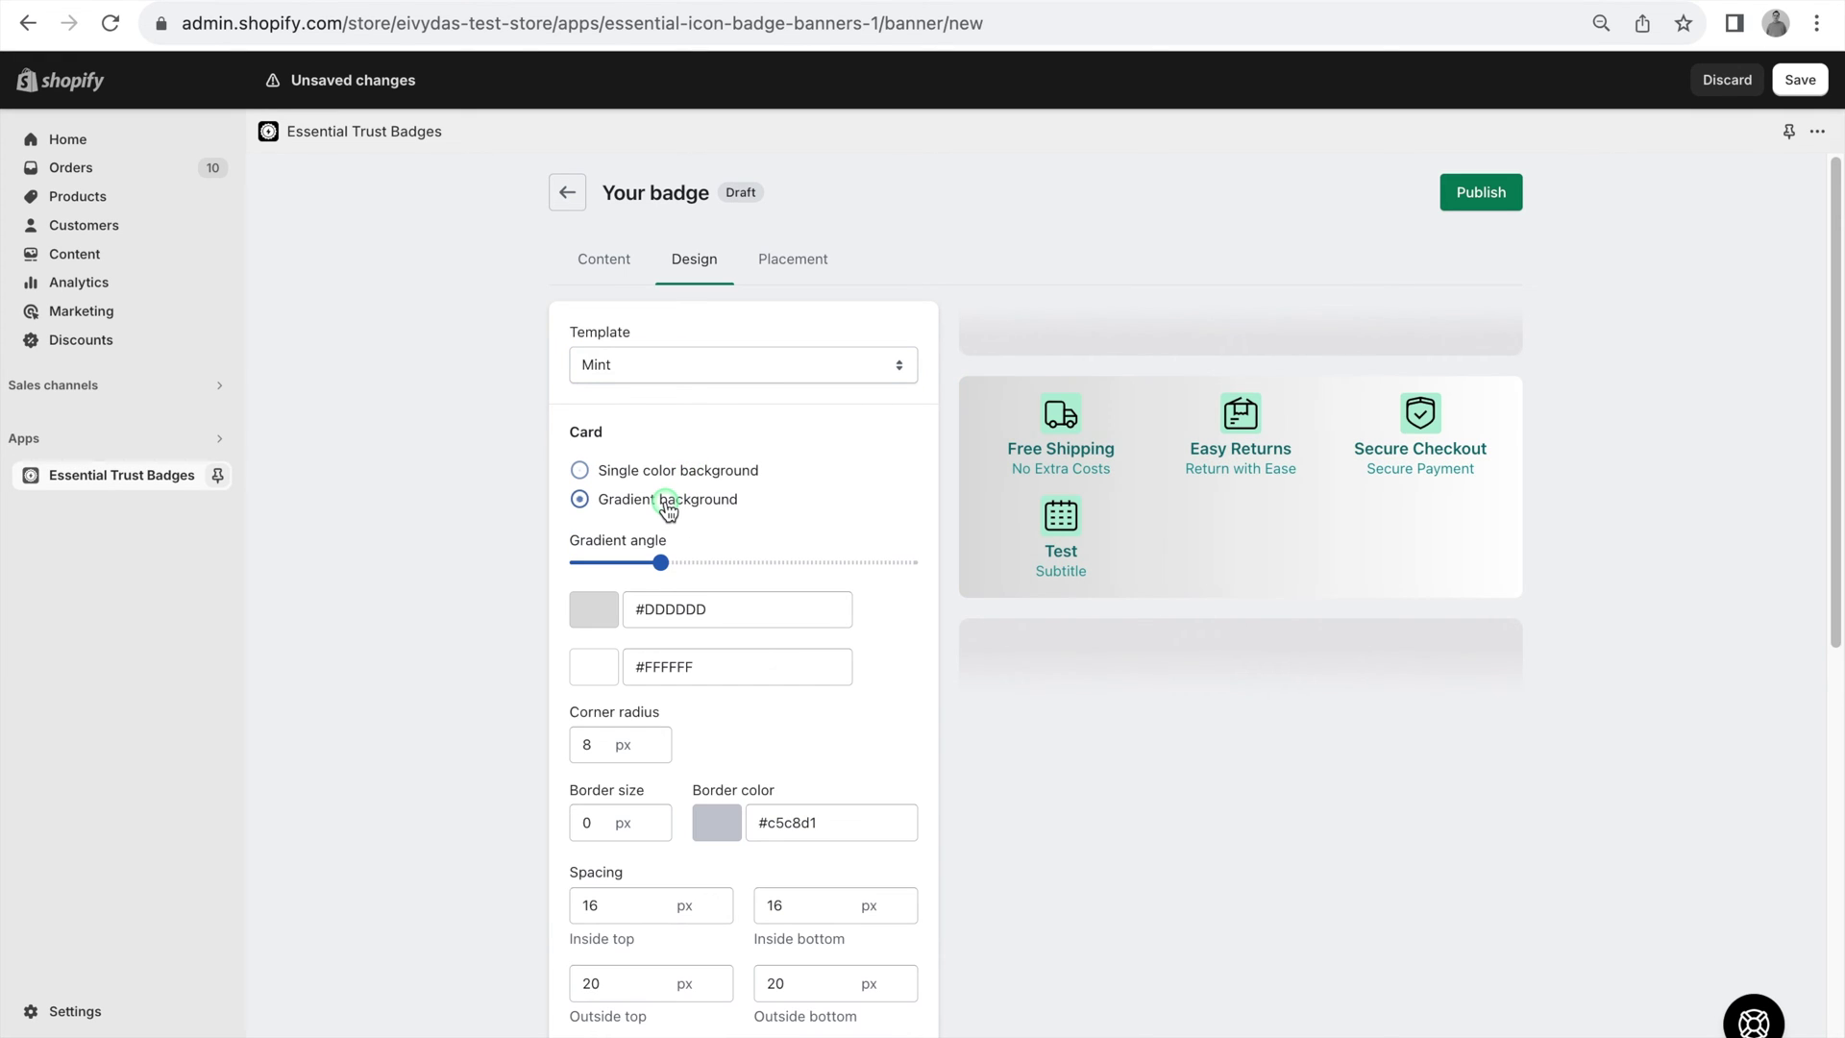
pyautogui.click(670, 473)
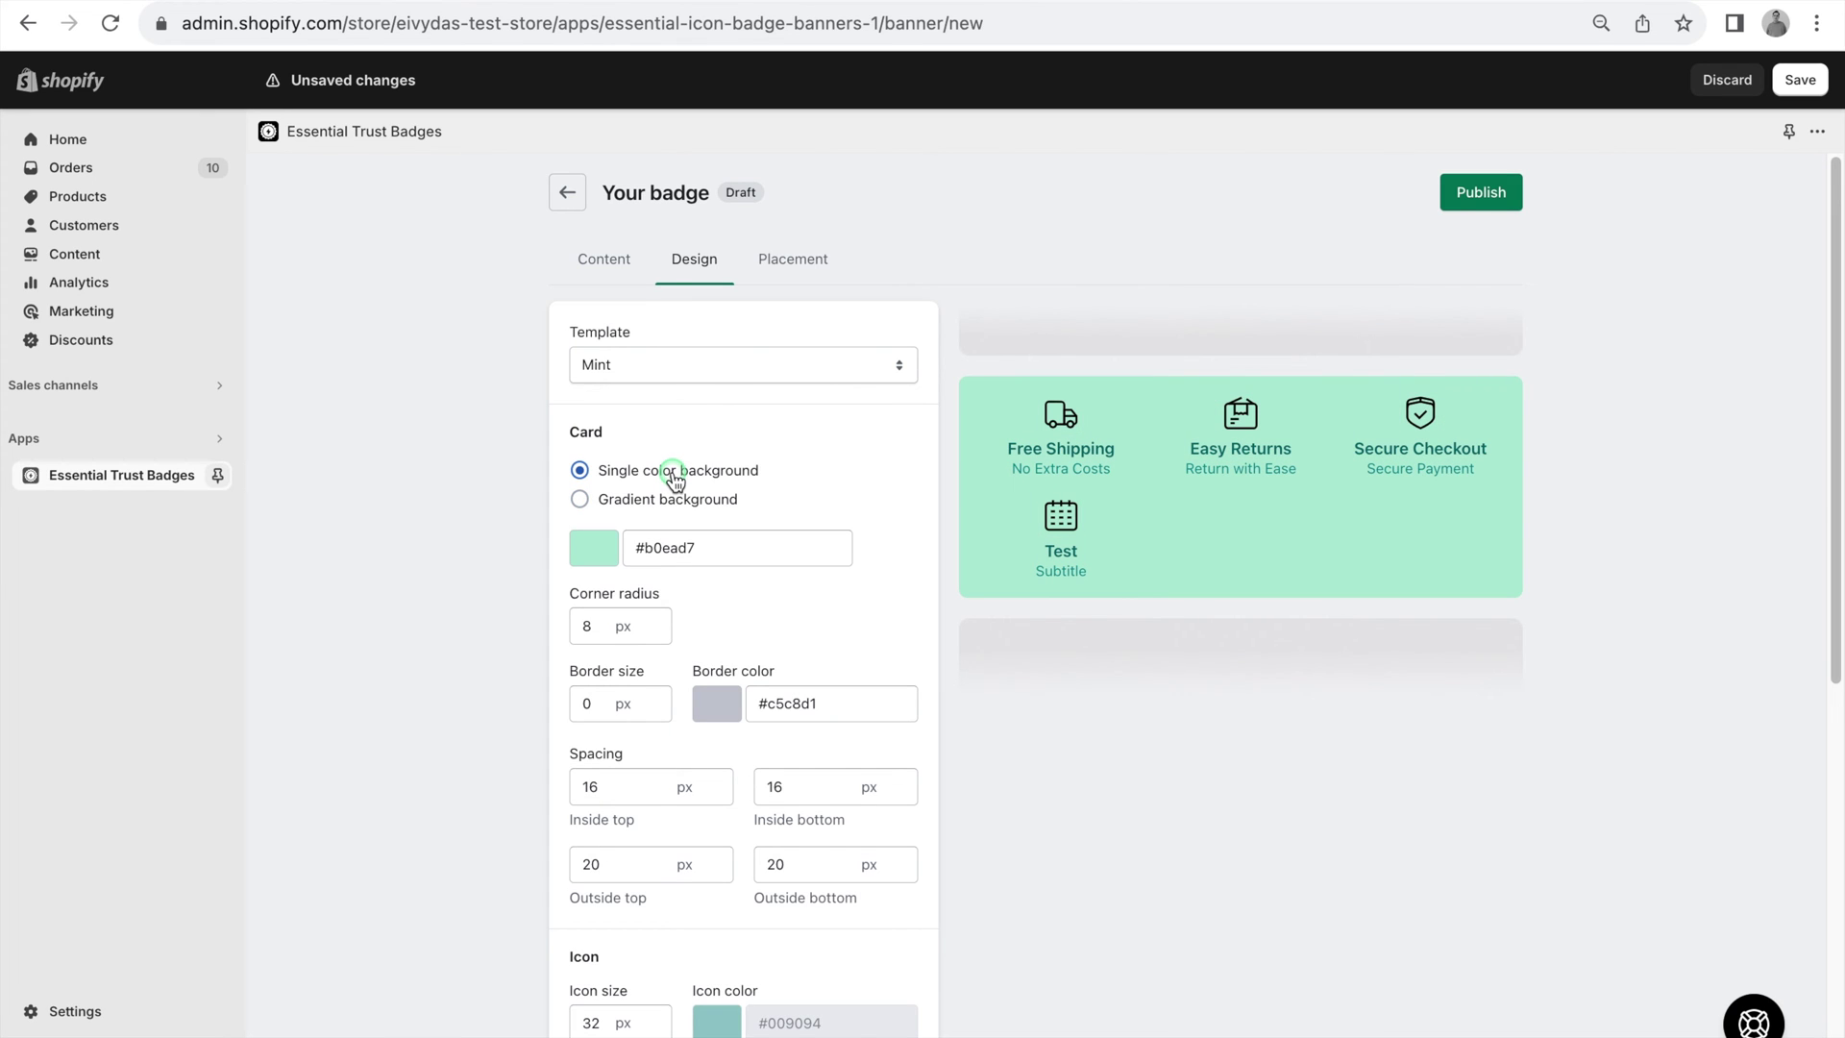
pyautogui.click(601, 557)
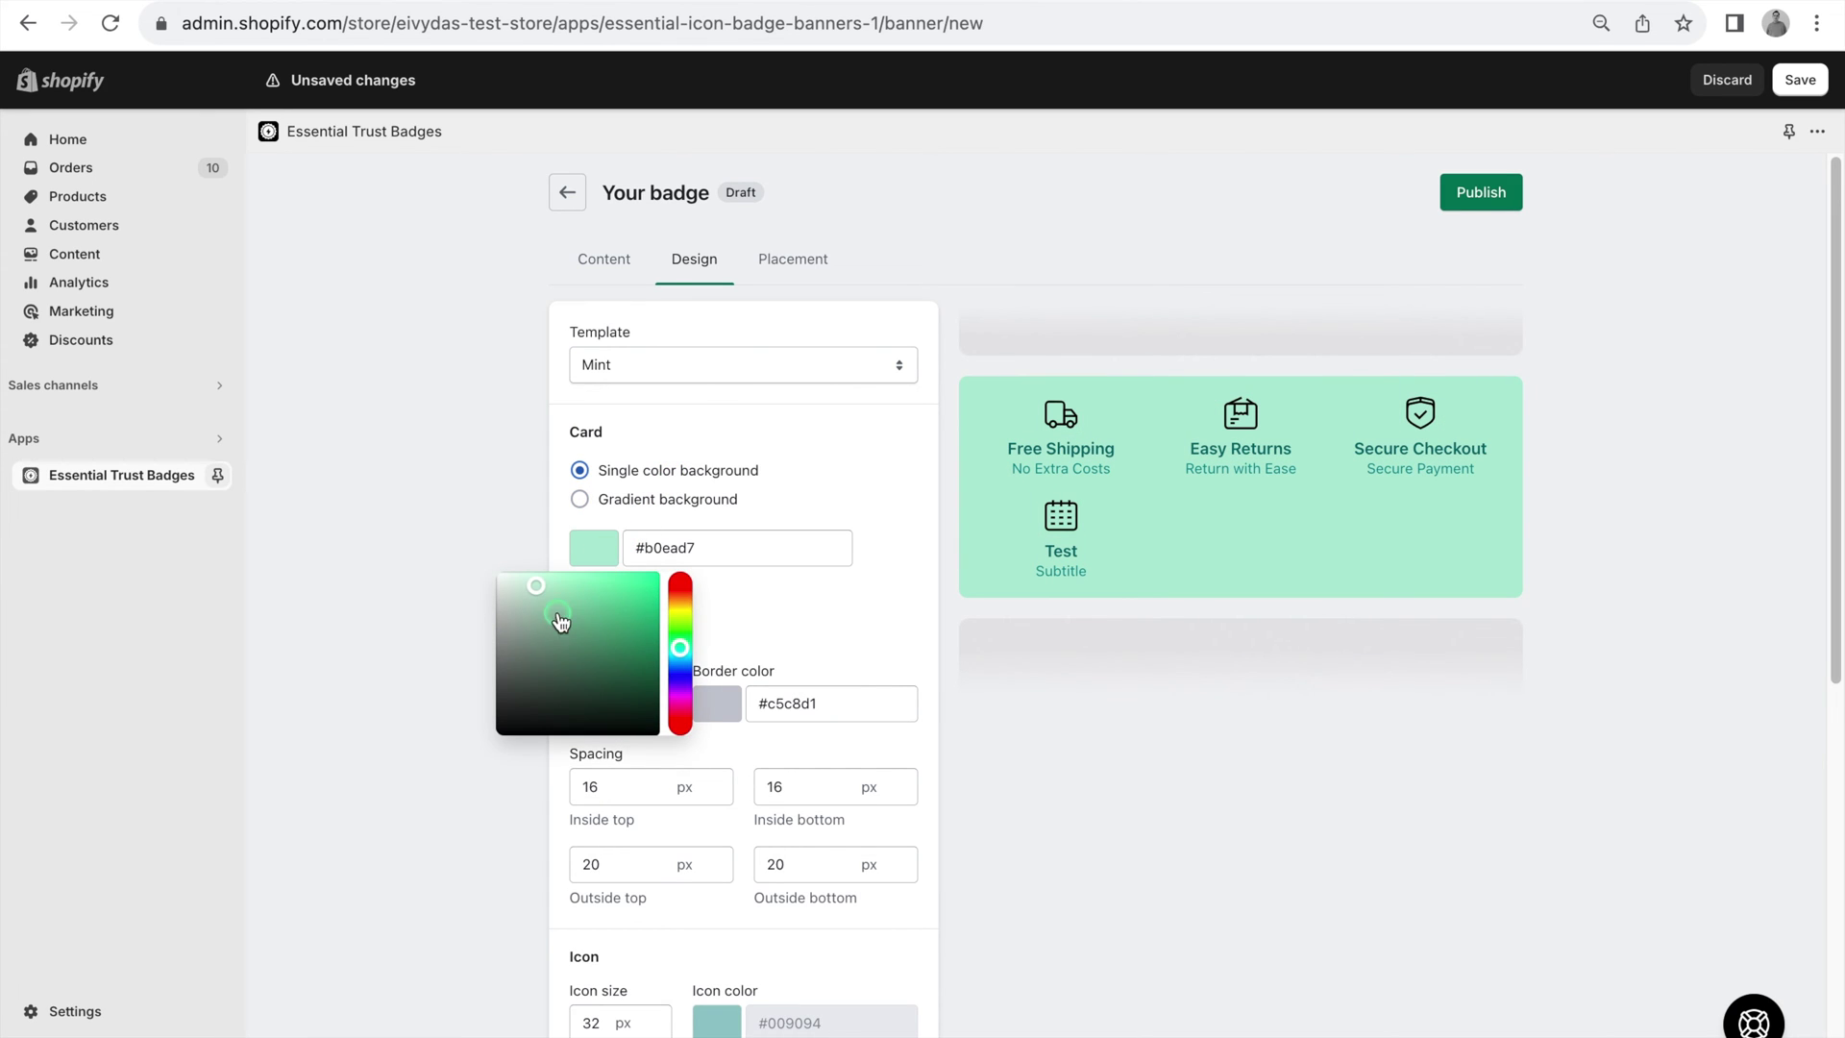
pyautogui.moveTo(560, 623); pyautogui.dragTo(508, 626)
pyautogui.click(435, 496)
pyautogui.click(595, 627)
pyautogui.press('BackSpace')
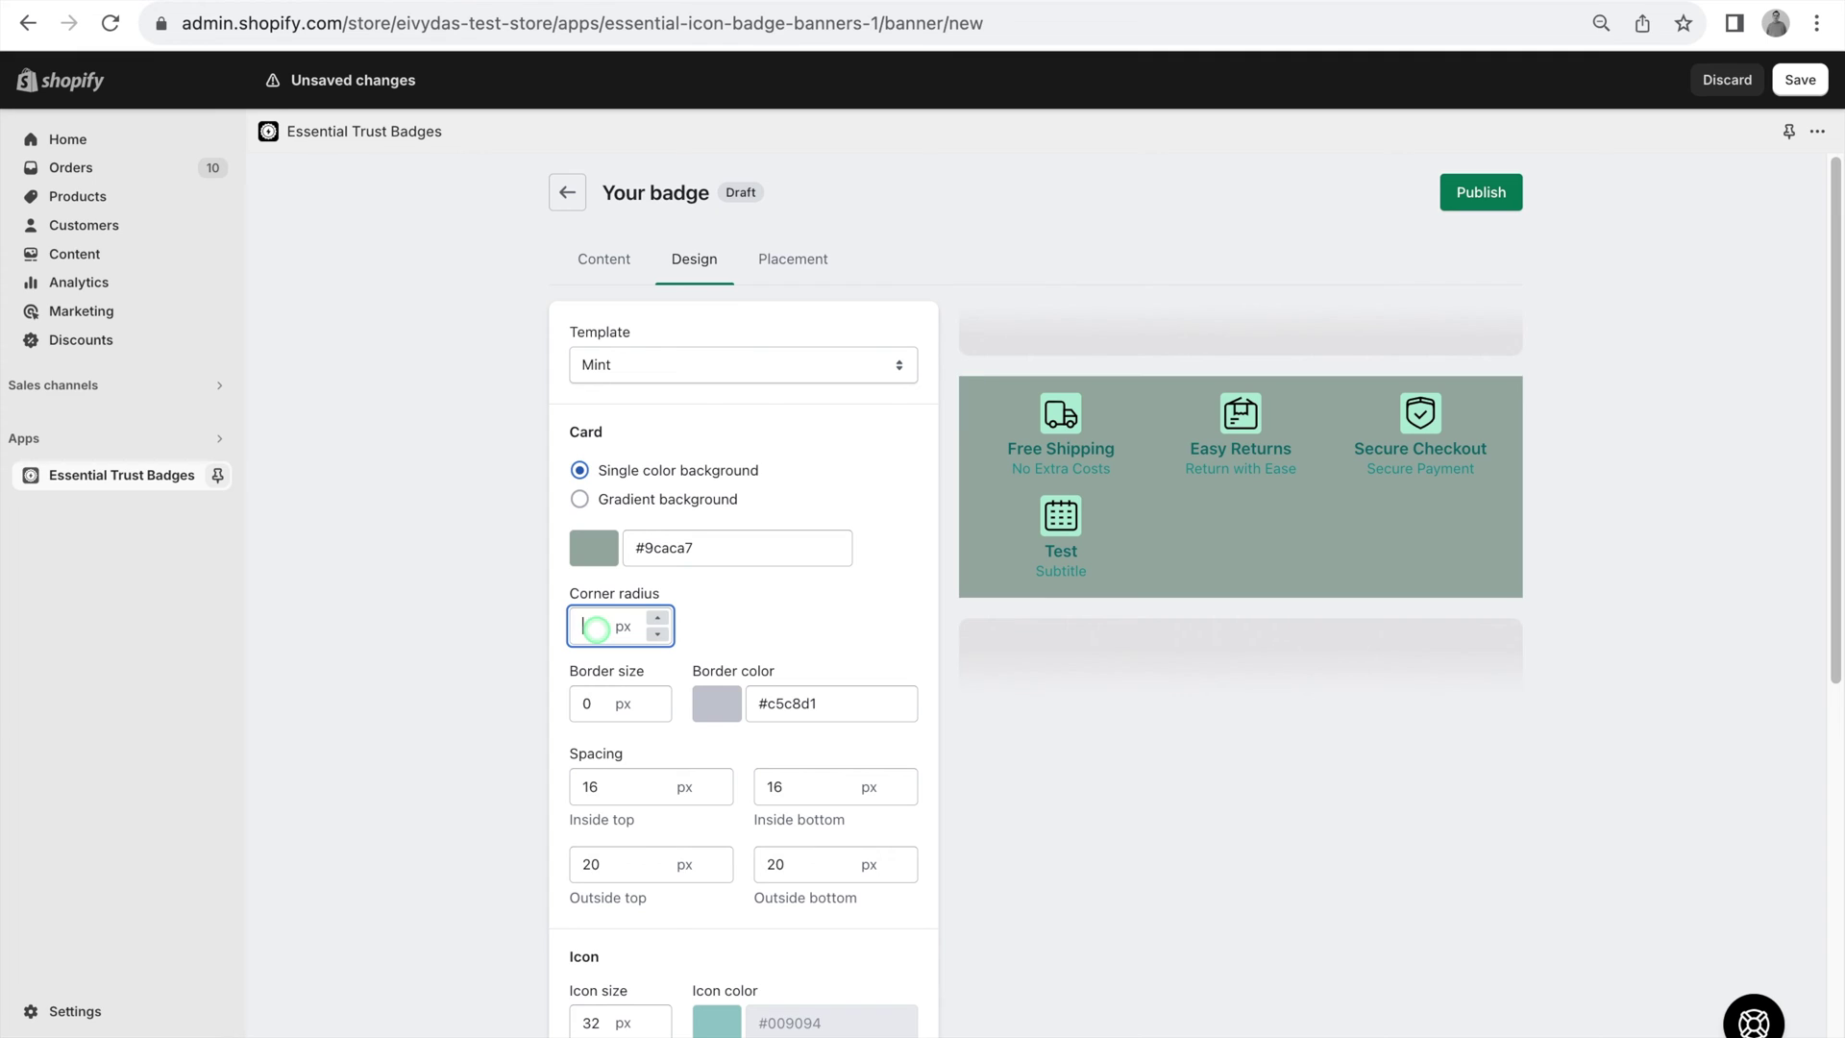
pyautogui.write('0')
pyautogui.click(776, 602)
# Step: Add a 10 px card border in blue #0d46f2
pyautogui.scroll(-1, 777, 601)
pyautogui.click(607, 636)
pyautogui.press('BackSpace')
pyautogui.write('10')
pyautogui.click(686, 584)
pyautogui.click(721, 623)
pyautogui.moveTo(754, 692); pyautogui.dragTo(804, 593)
pyautogui.click(804, 592)
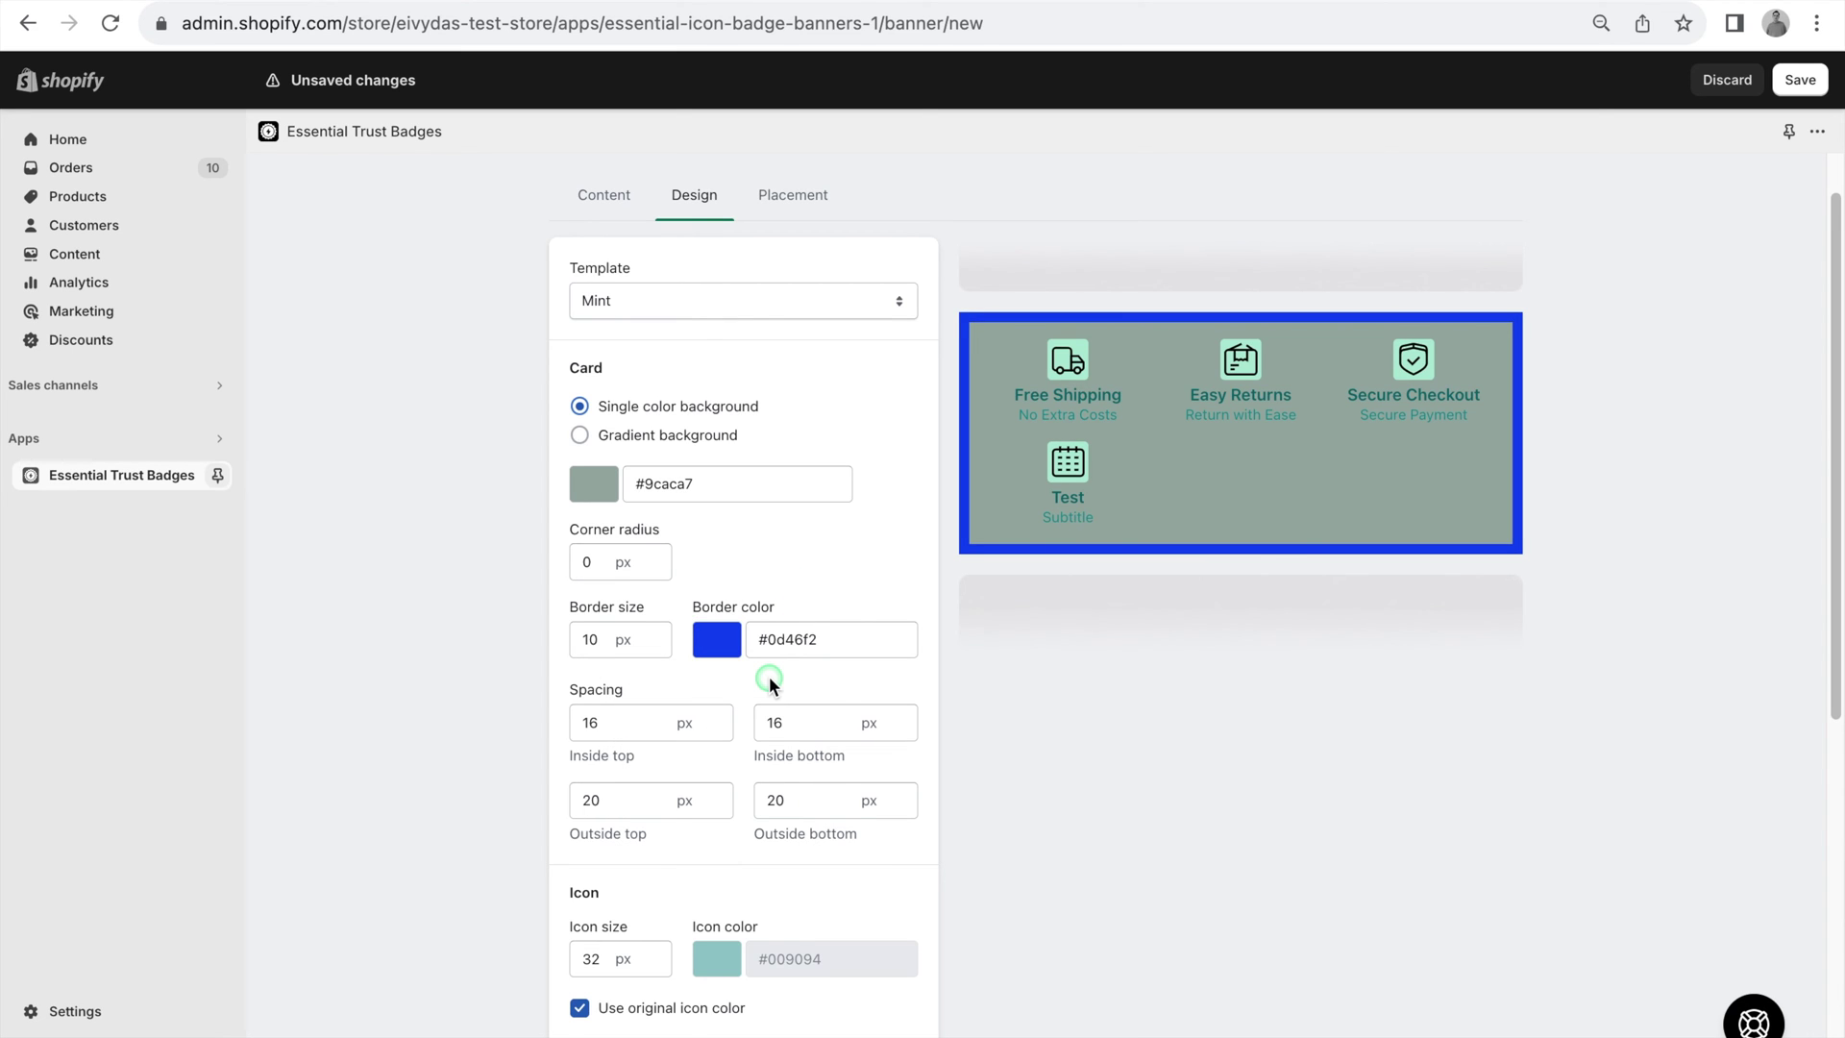
# Step: Set the card's inside top spacing to 20 and outside bottom spacing to 29
pyautogui.scroll(-1, 768, 676)
pyautogui.click(618, 709)
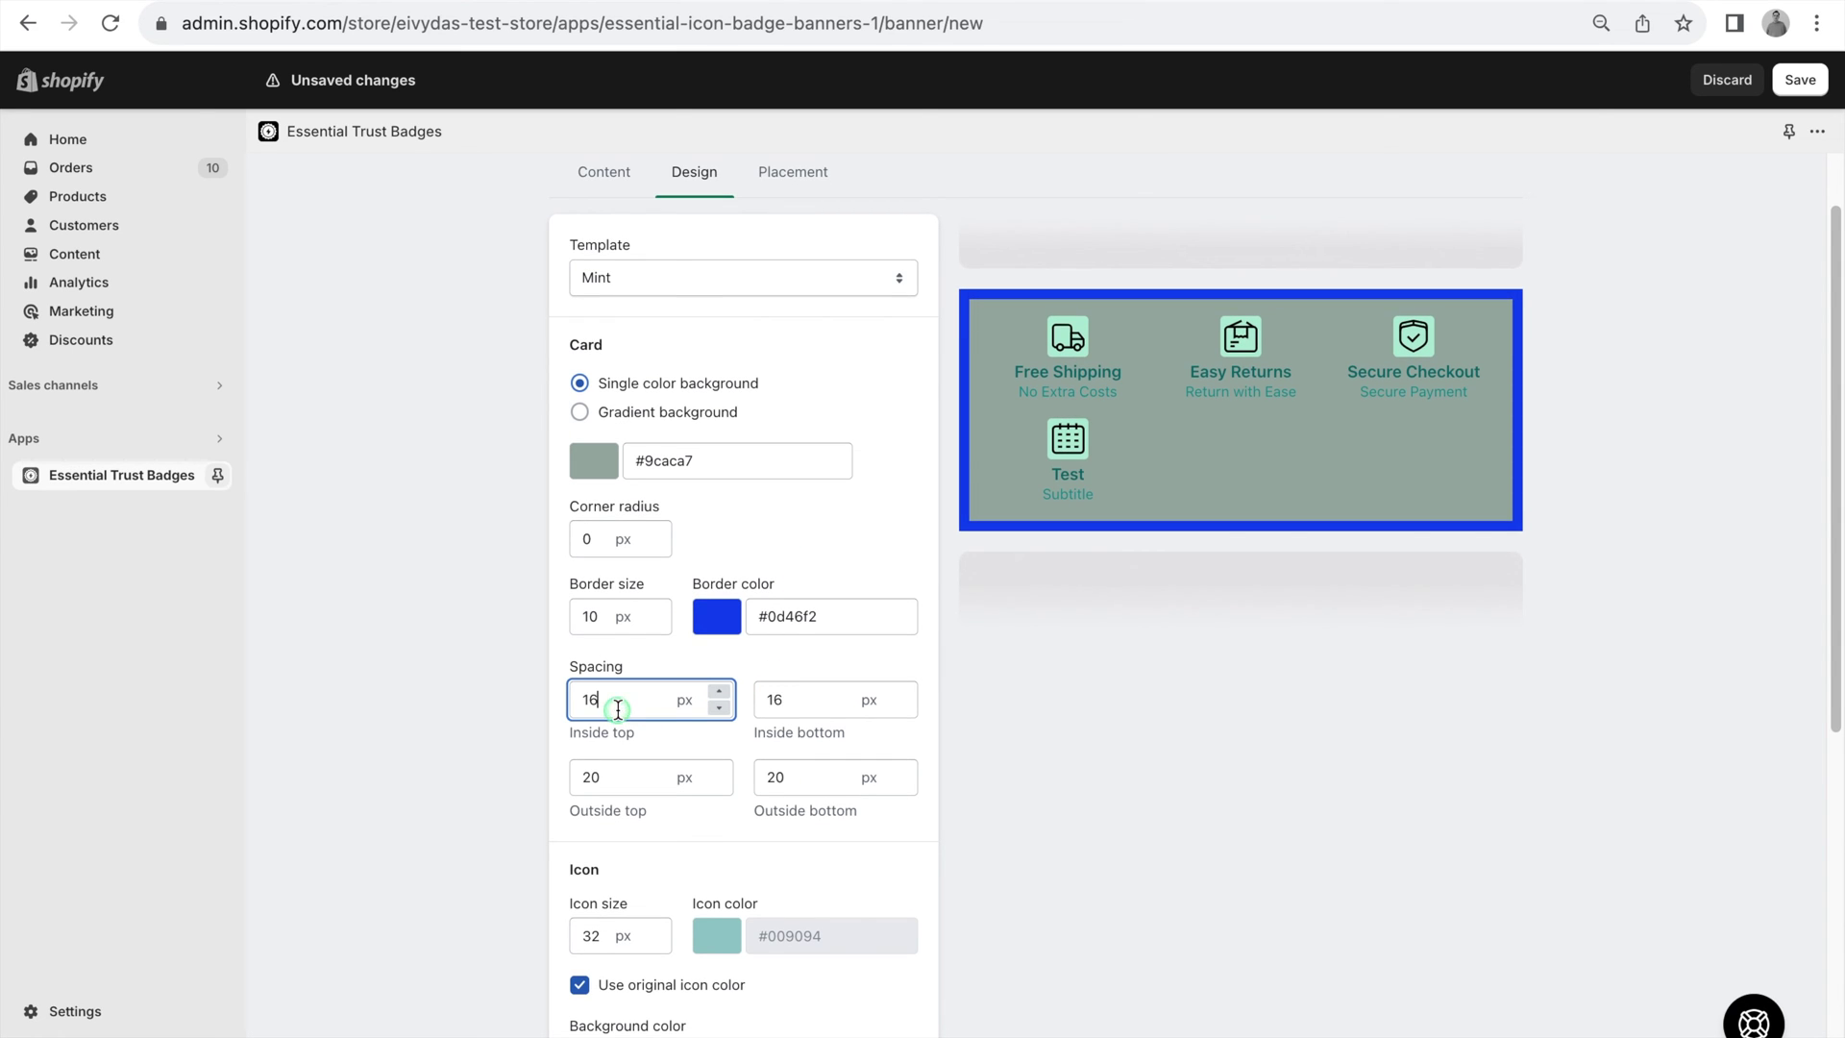
pyautogui.doubleClick(618, 709)
pyautogui.write('20')
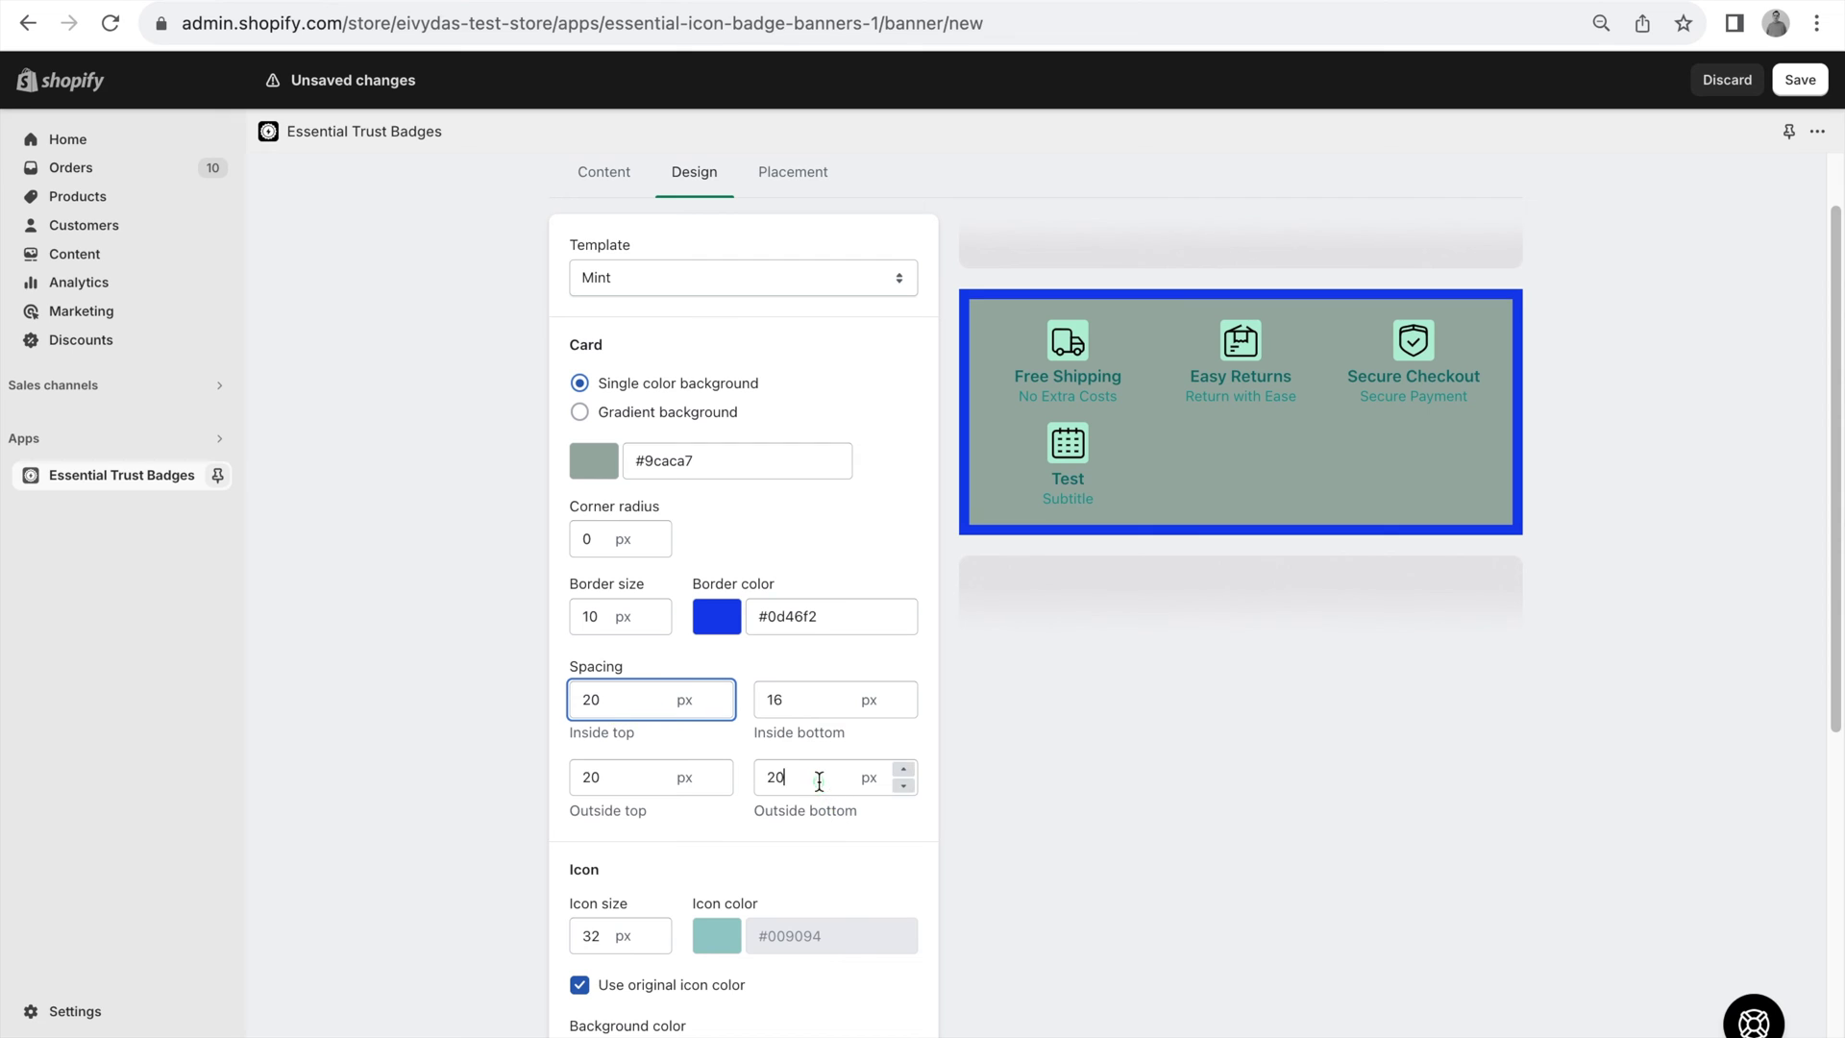
pyautogui.doubleClick(818, 777)
pyautogui.write('29')
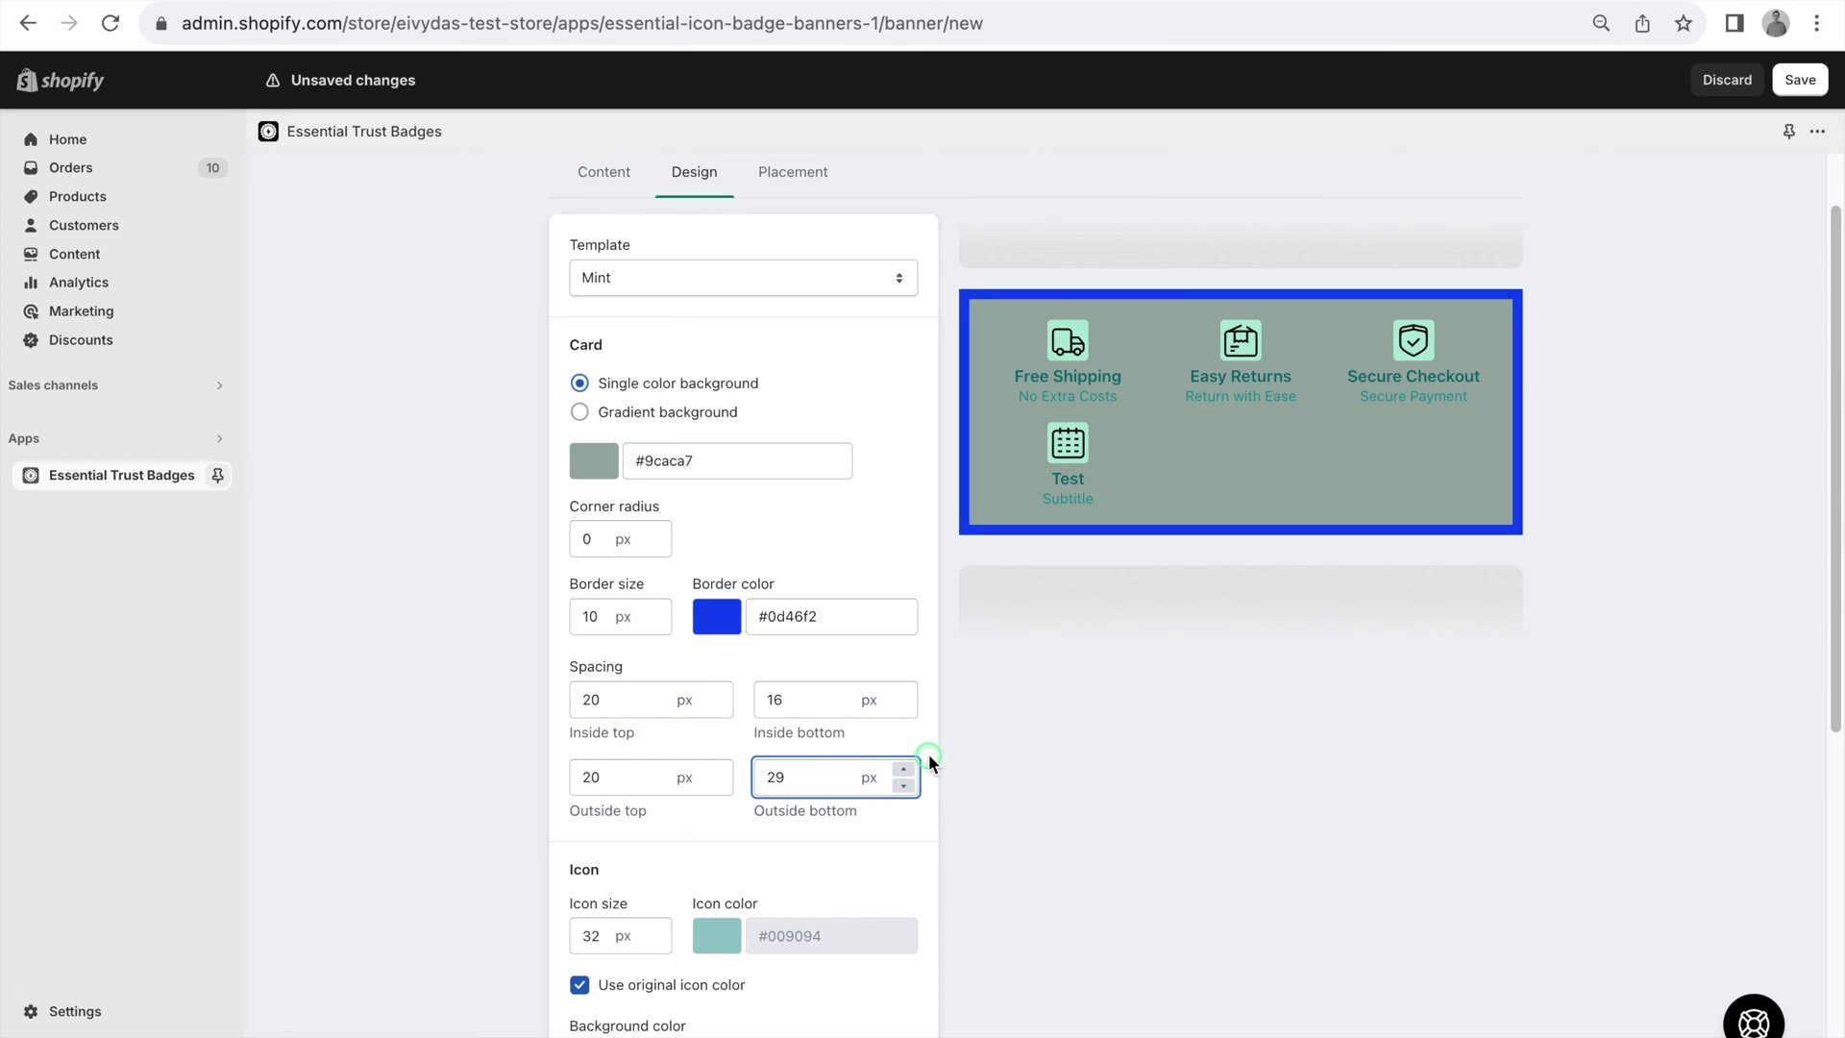
pyautogui.click(929, 752)
pyautogui.scroll(-1, 930, 752)
pyautogui.scroll(-3, 930, 751)
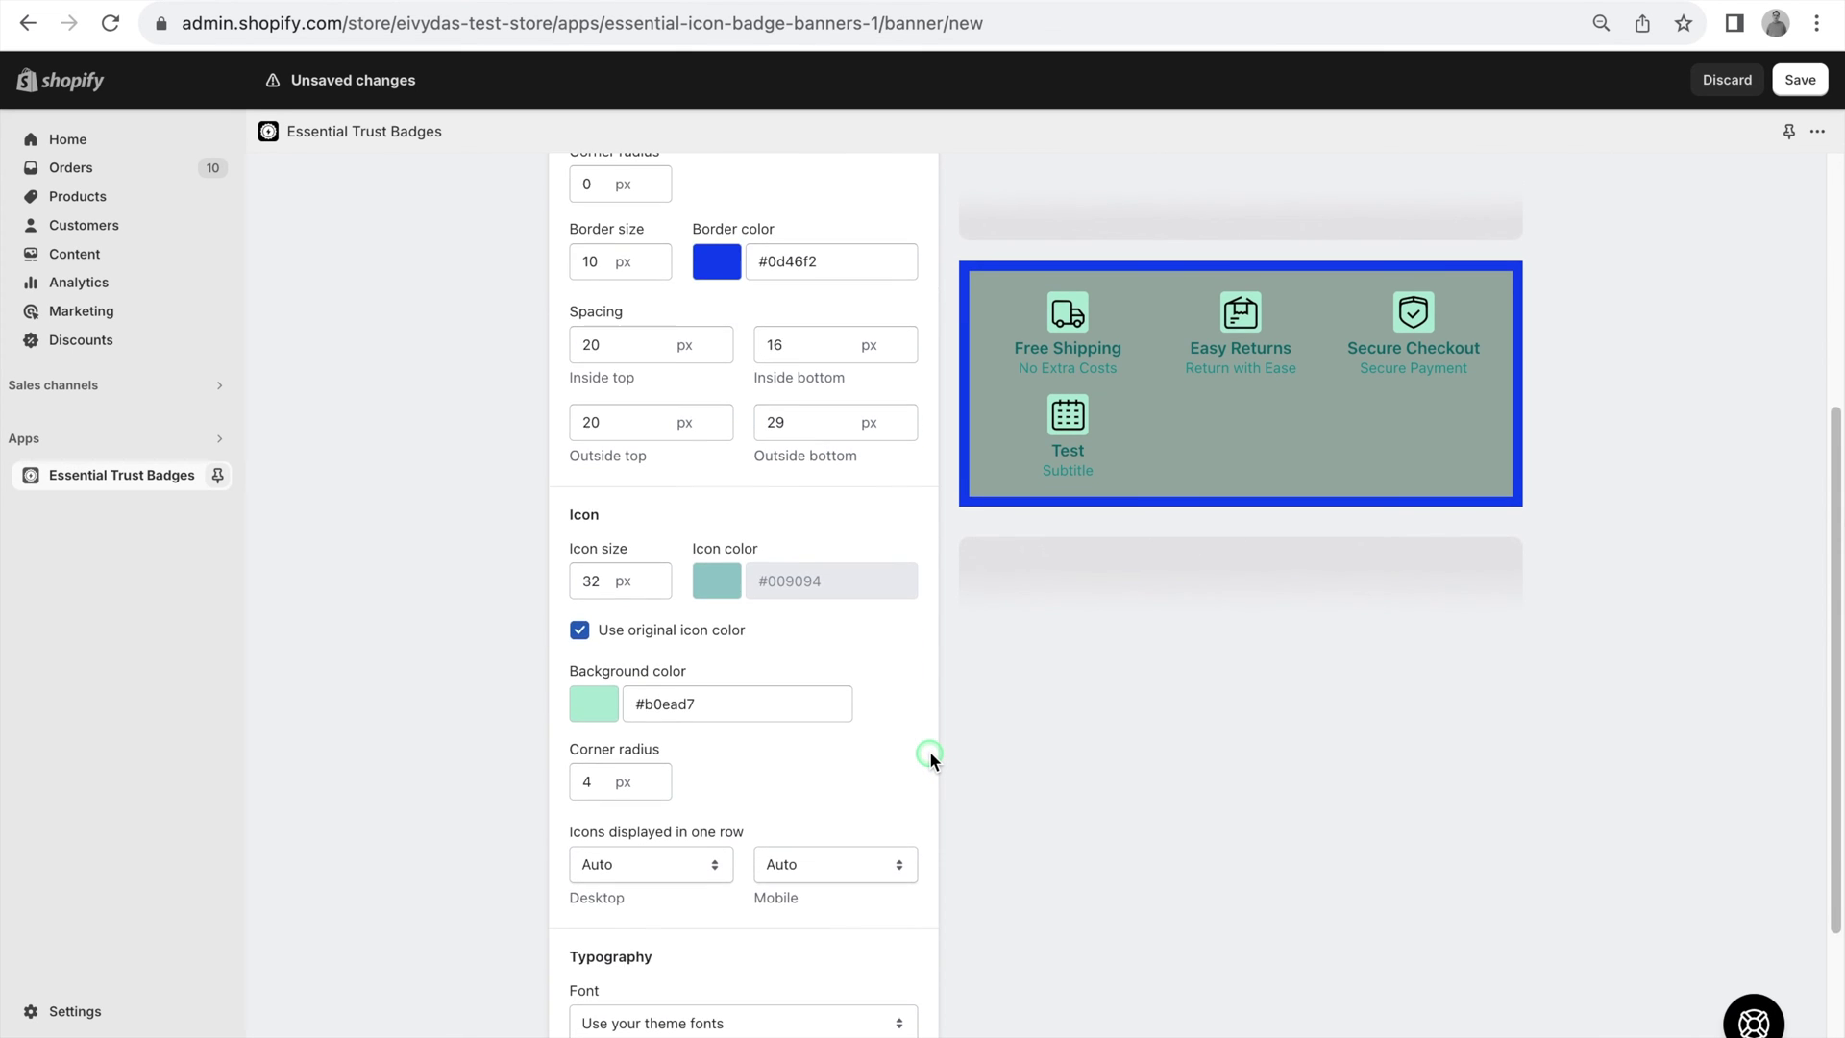
# Step: Set icon size to 20 and make the icons red on white backgrounds
pyautogui.click(607, 579)
pyautogui.press('BackSpace')
pyautogui.press('BackSpace')
pyautogui.write('20')
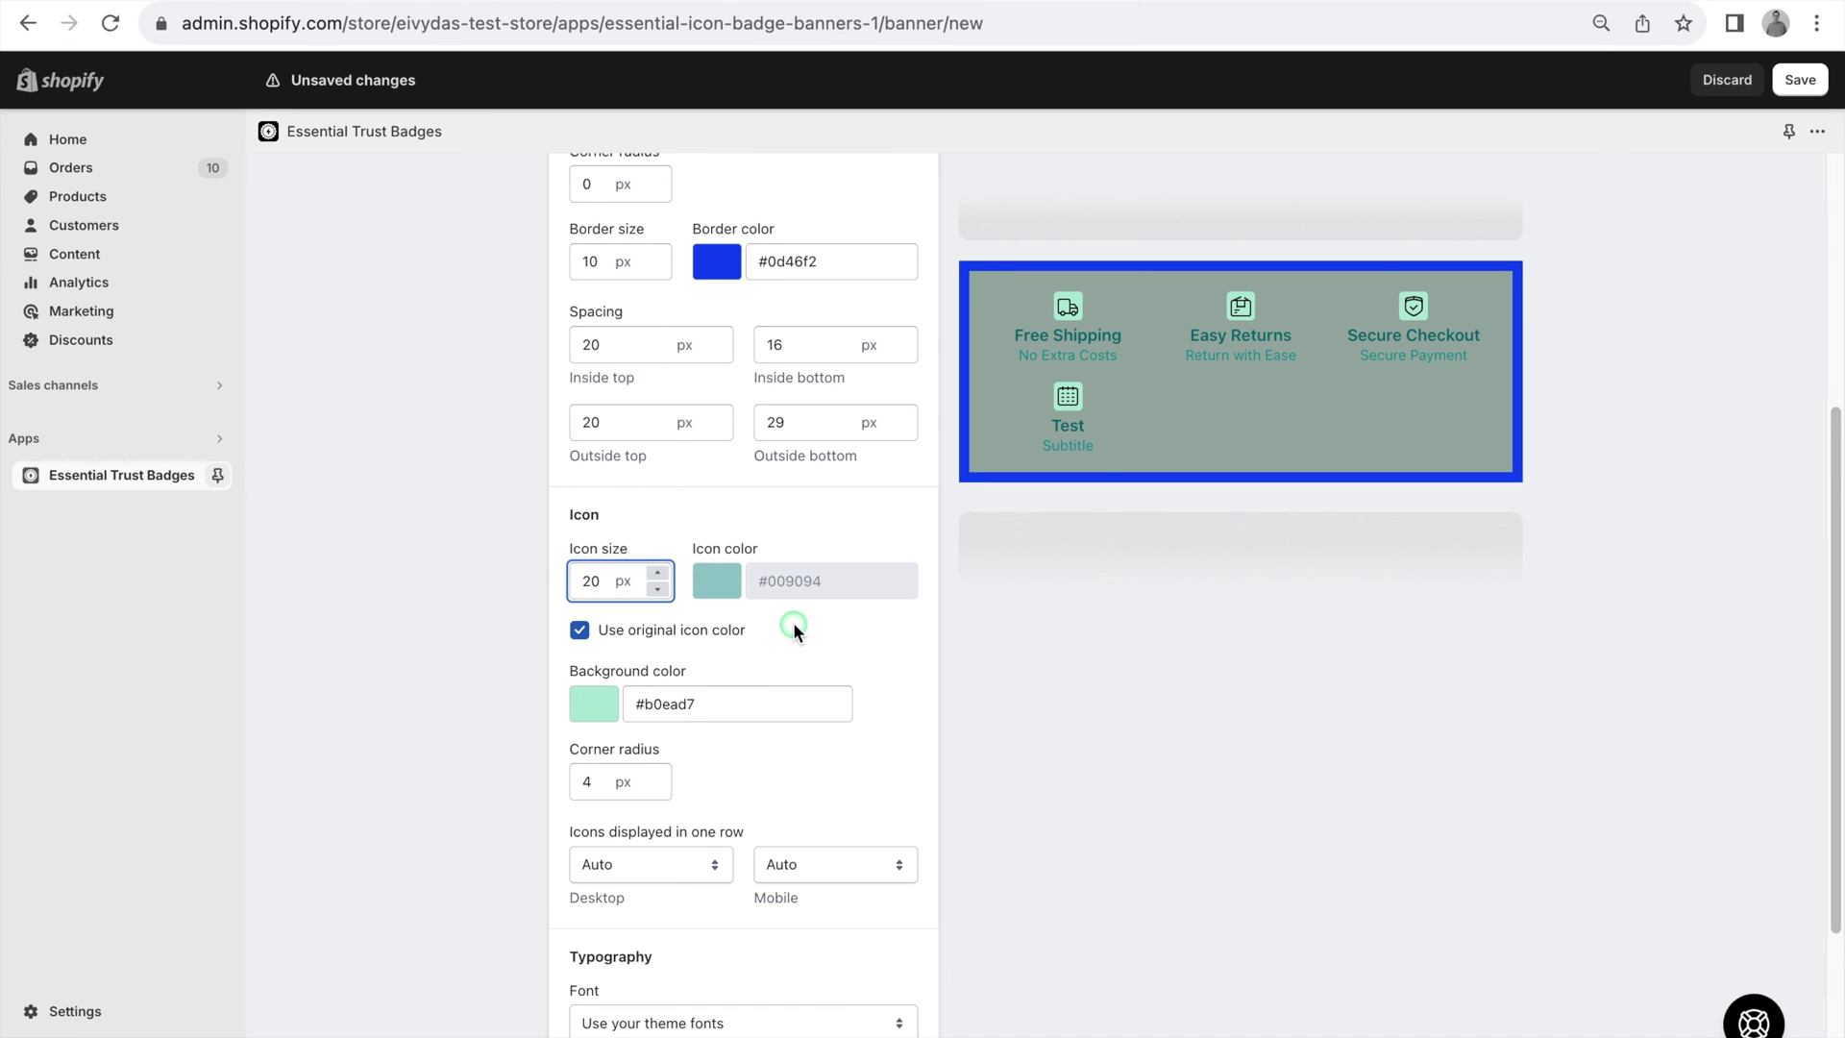
pyautogui.click(647, 630)
pyautogui.click(692, 597)
pyautogui.moveTo(802, 688); pyautogui.dragTo(776, 611)
pyautogui.click(892, 653)
pyautogui.click(593, 703)
pyautogui.moveTo(569, 766); pyautogui.dragTo(400, 718)
pyautogui.click(478, 704)
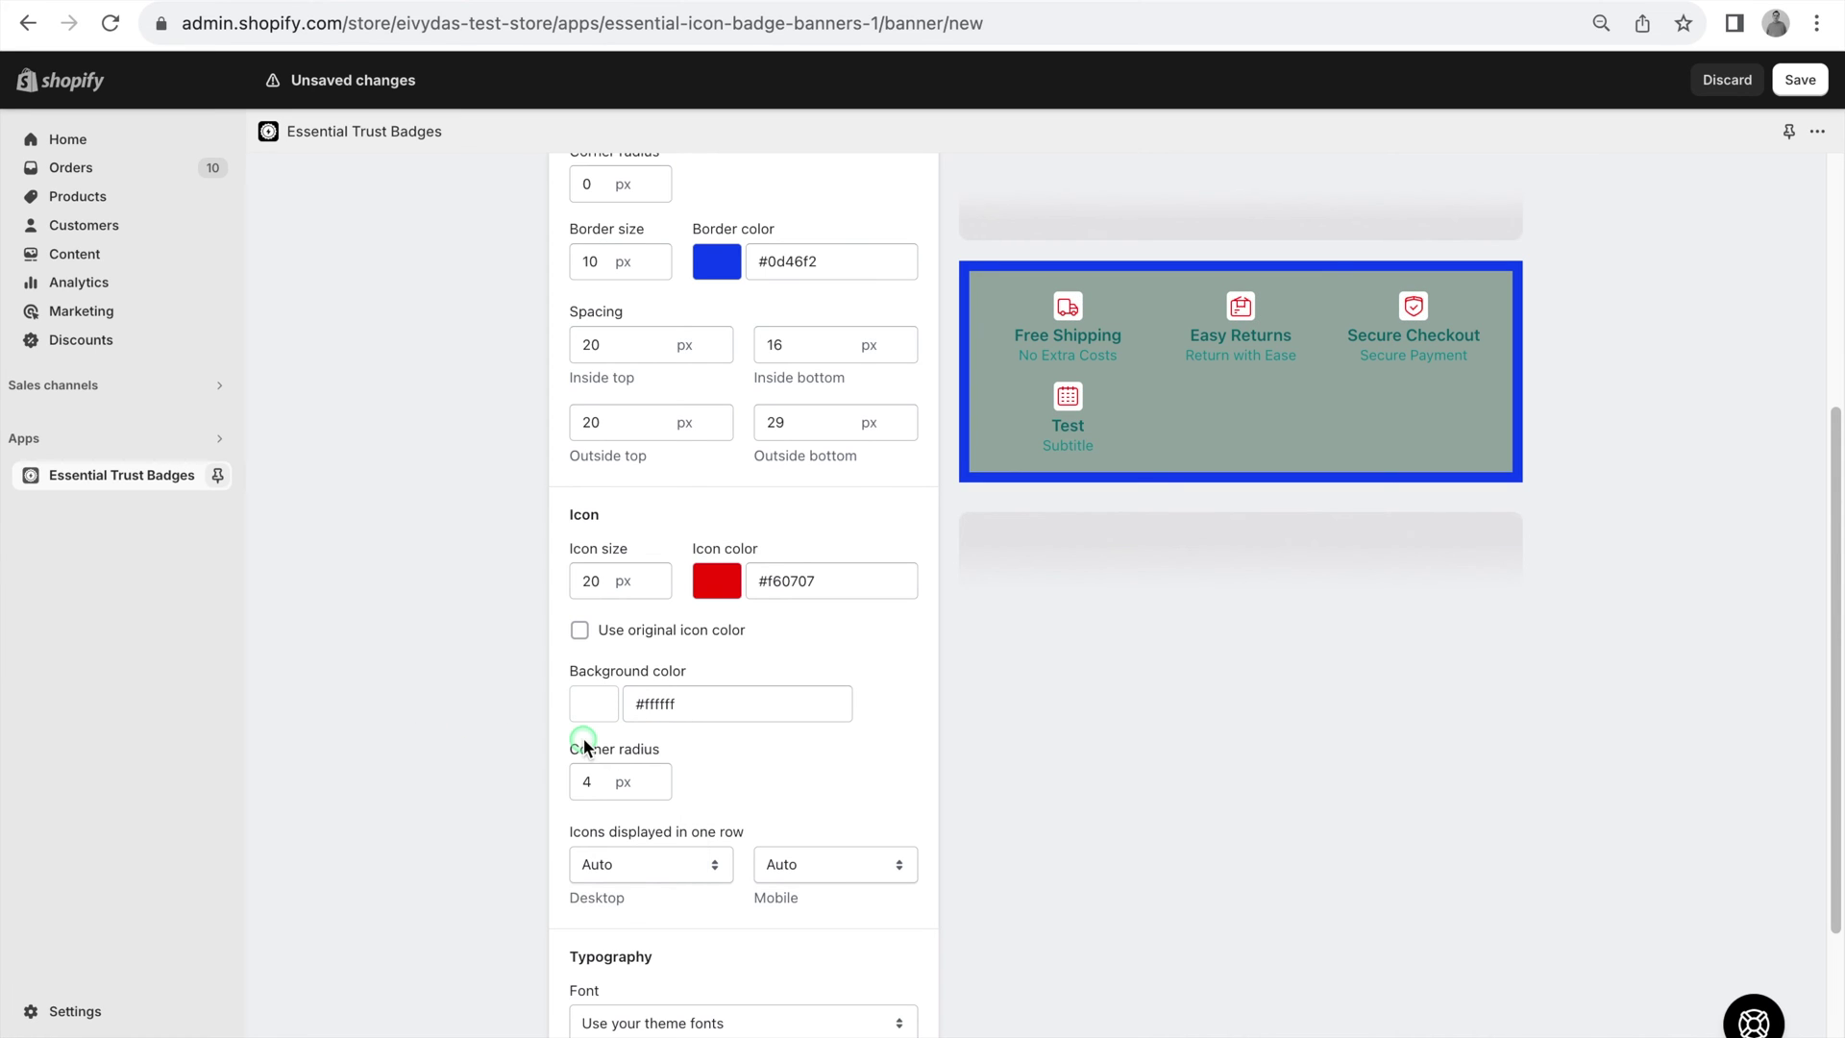
# Step: Set the icon corner radius to 10
pyautogui.scroll(-1, 709, 803)
pyautogui.doubleClick(602, 720)
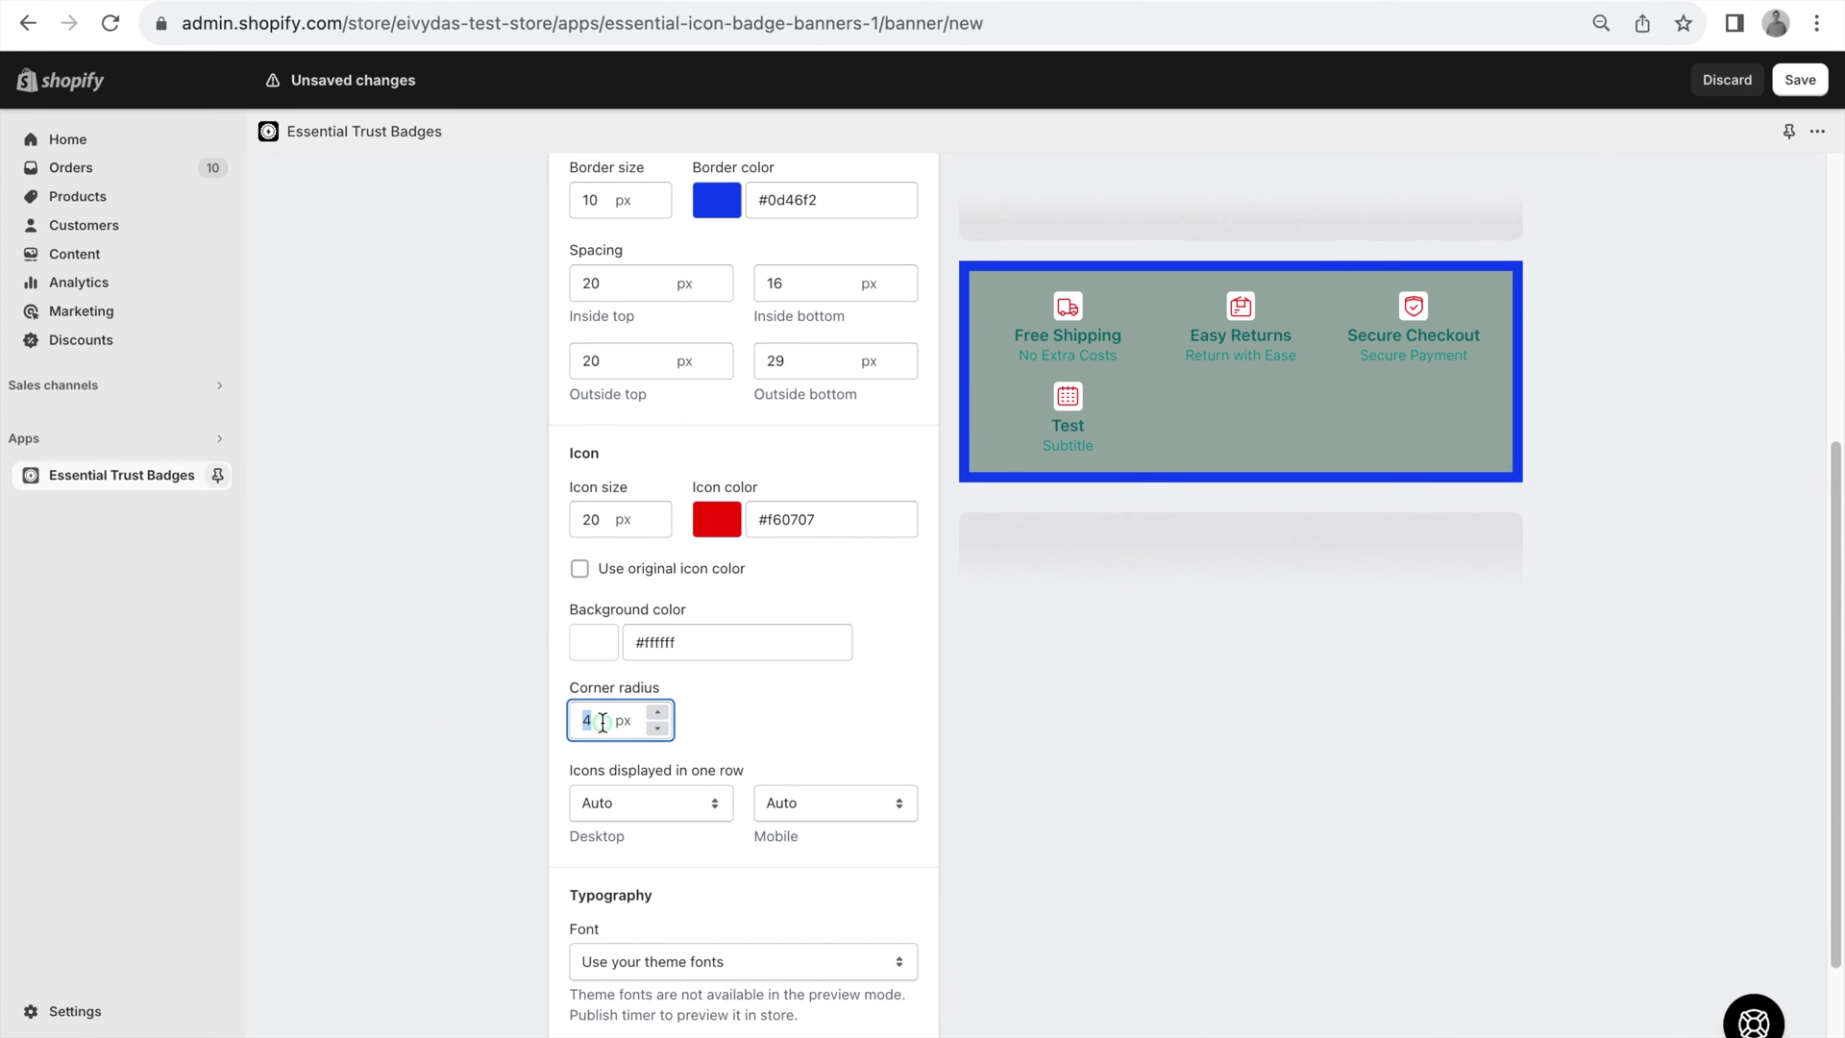
pyautogui.write('10')
pyautogui.click(775, 704)
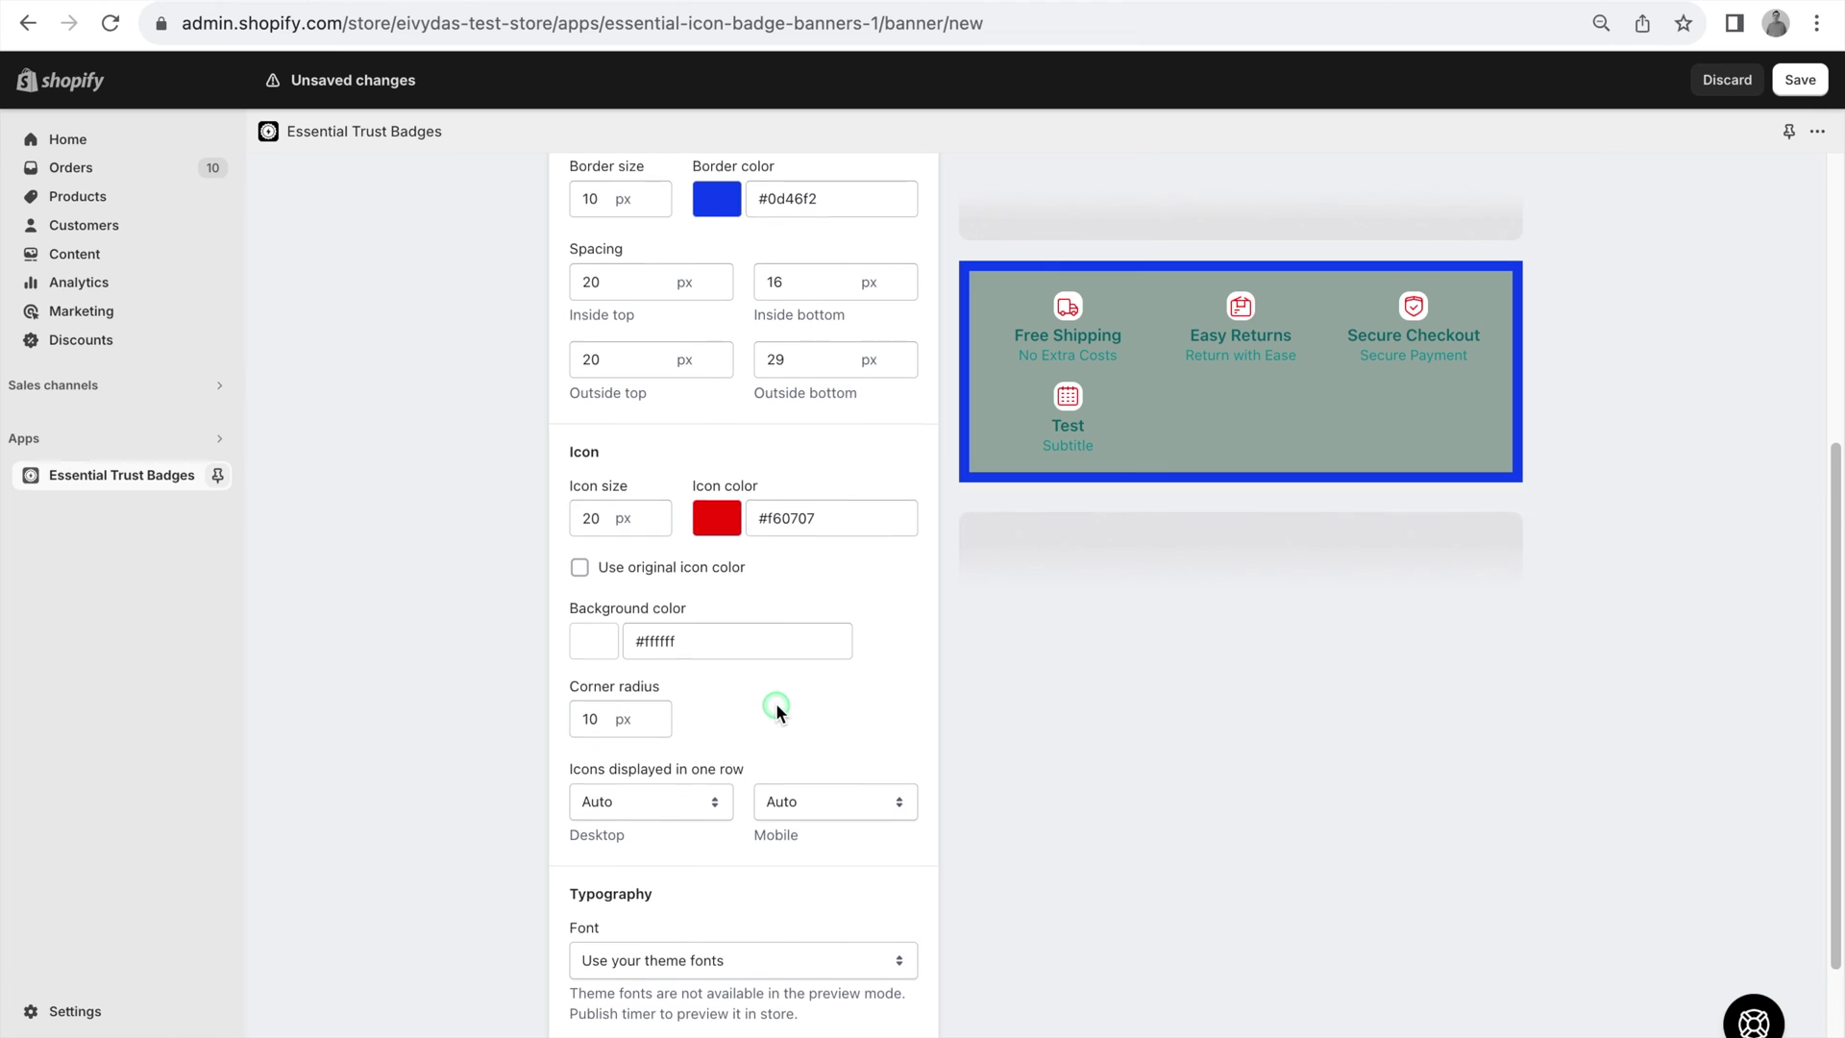
# Step: Show 4 icons per row on desktop and 2 on mobile
pyautogui.scroll(-1, 777, 709)
pyautogui.click(701, 716)
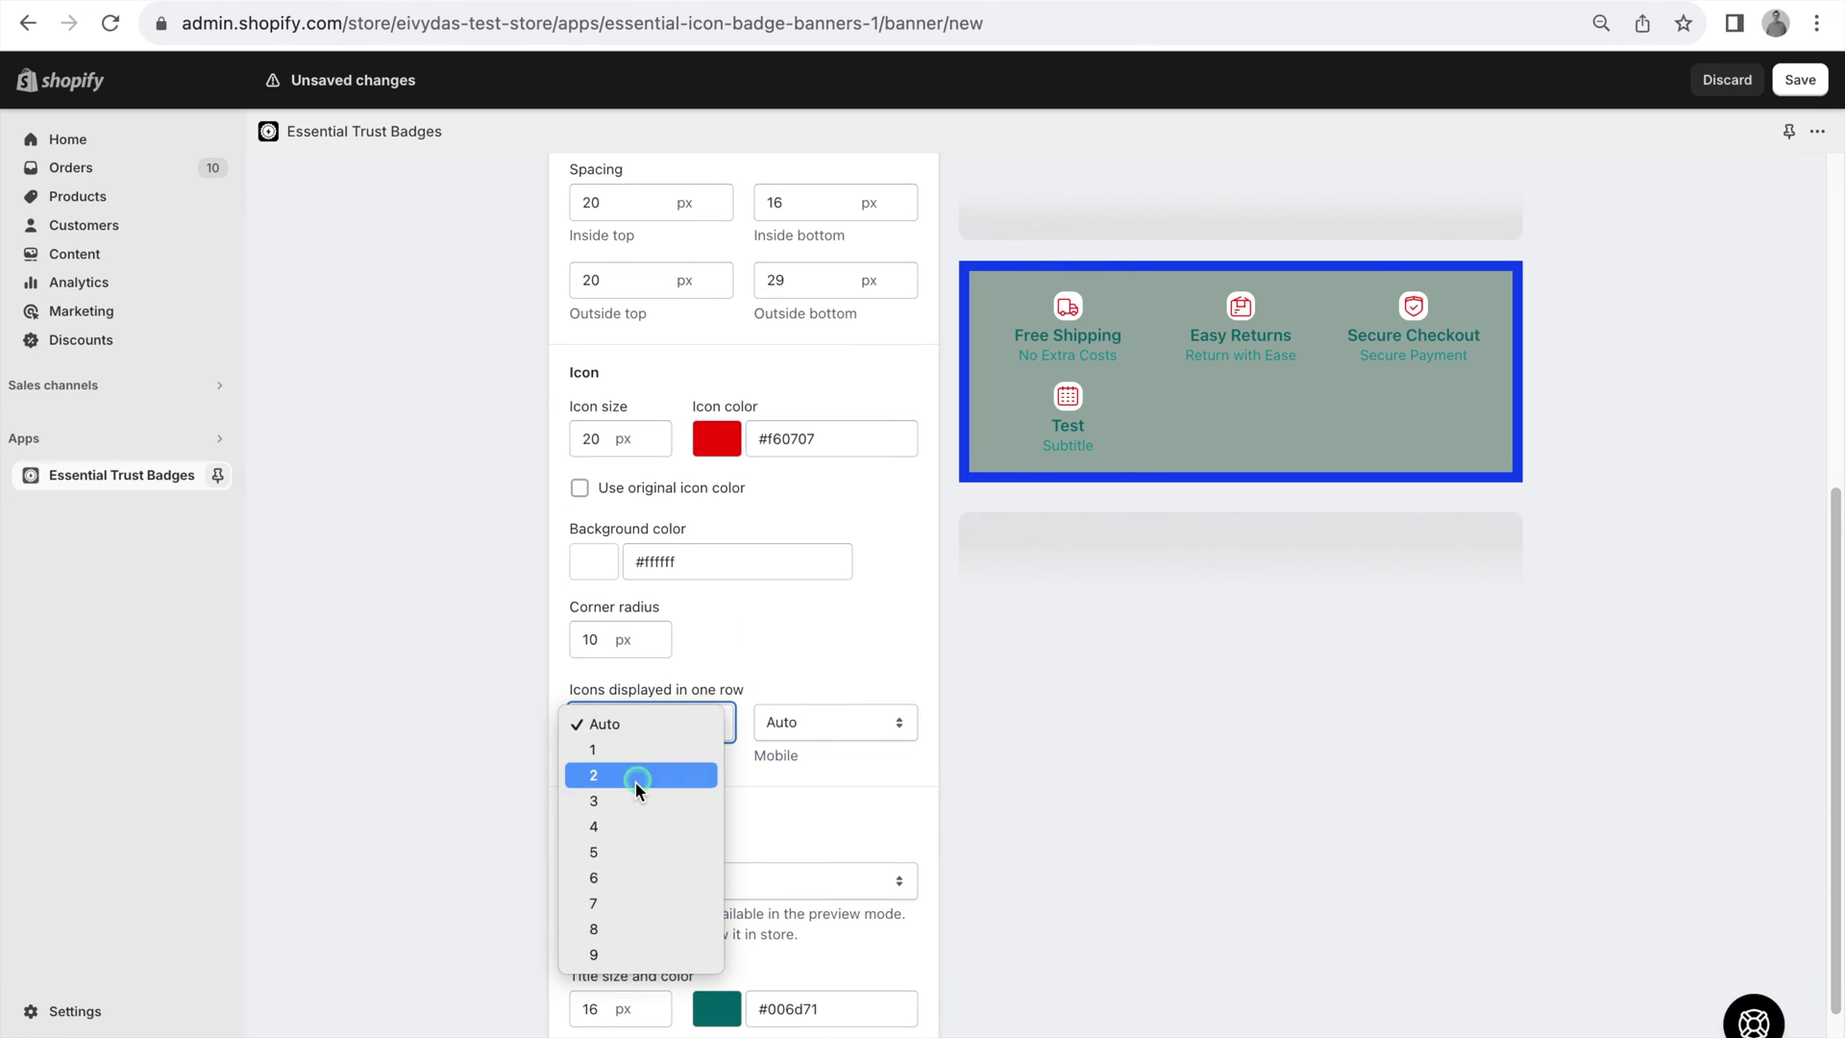
pyautogui.click(605, 824)
pyautogui.click(861, 735)
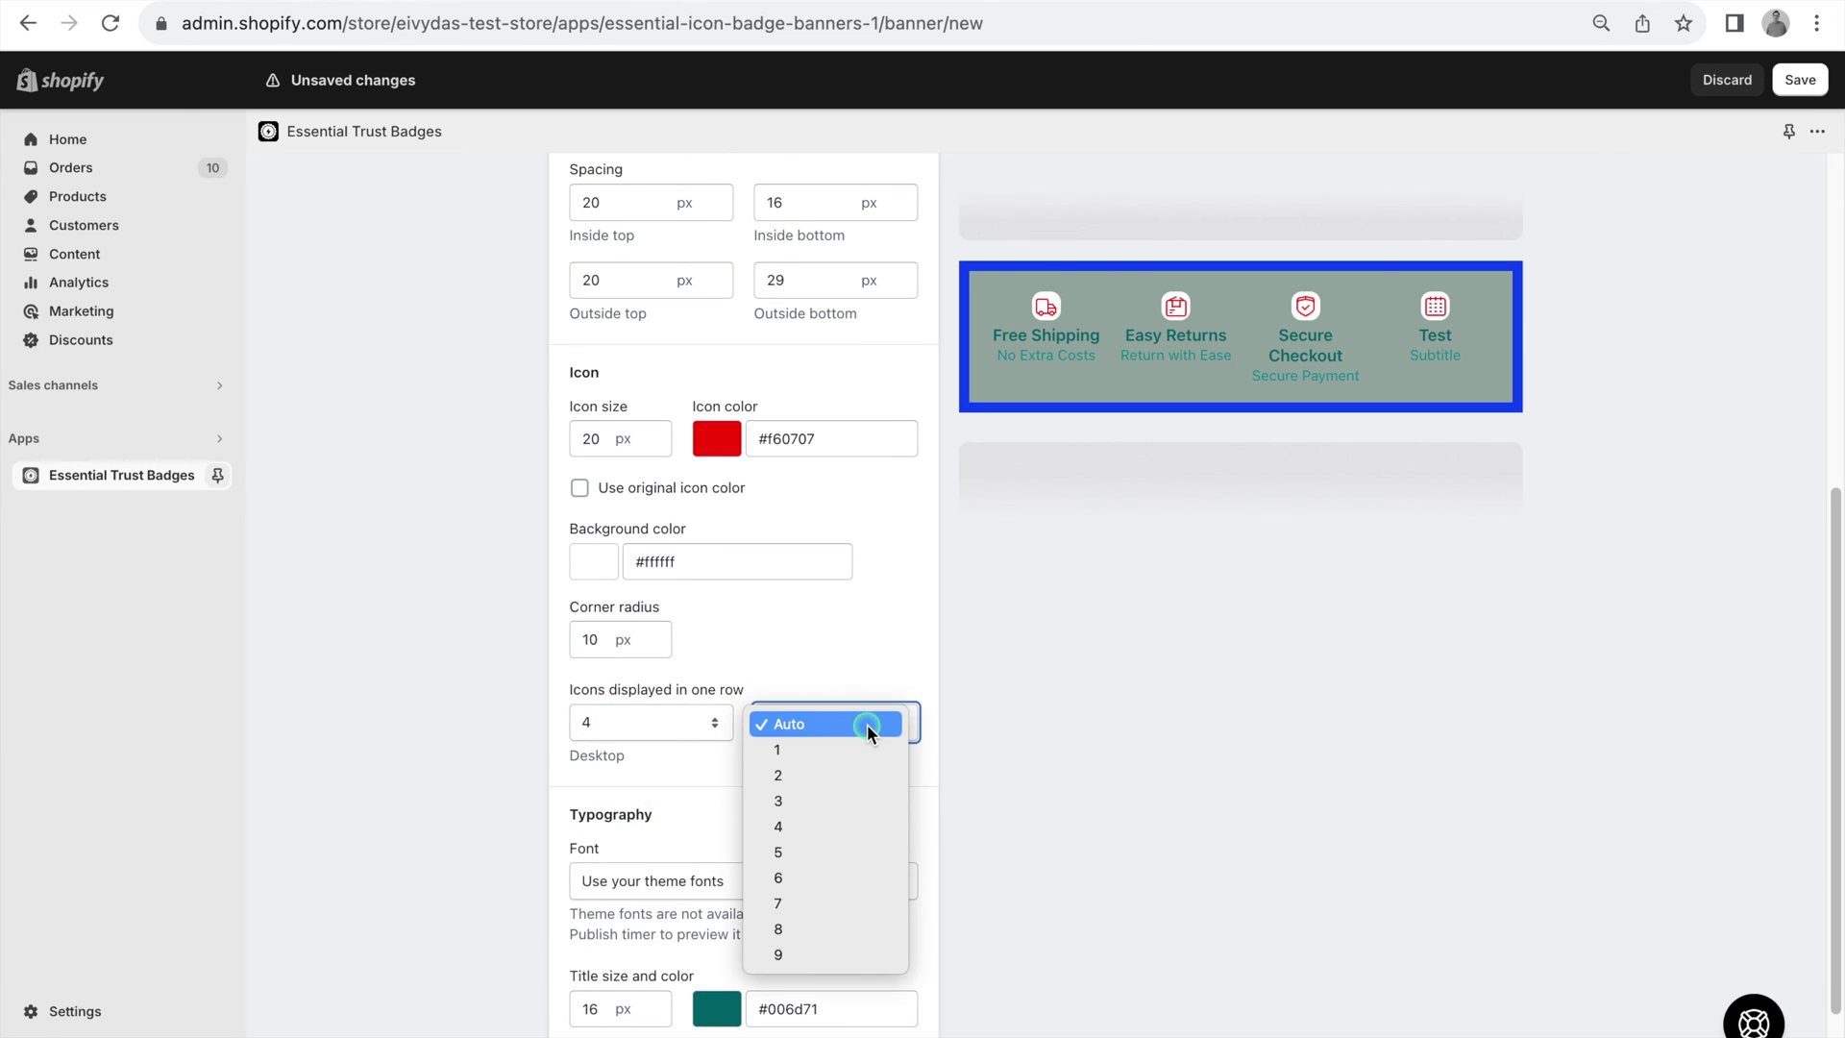
pyautogui.click(833, 777)
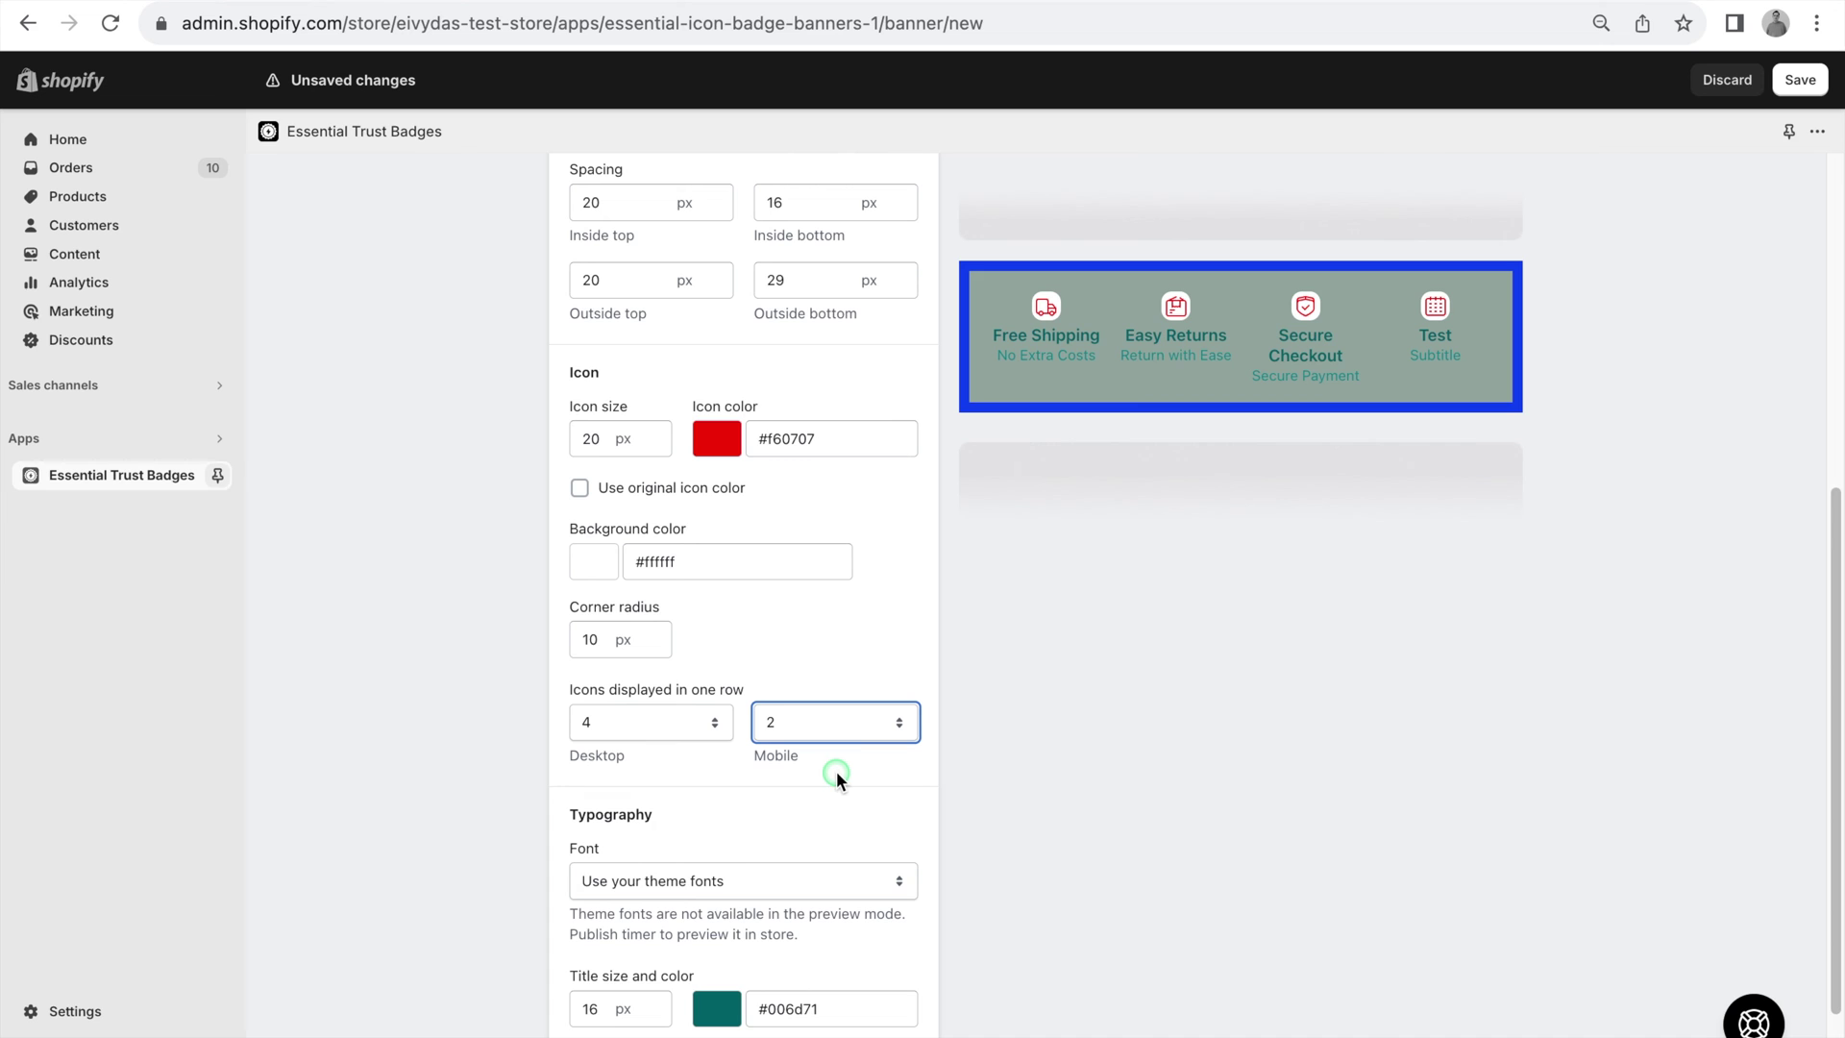
# Step: Change the badge font to Times New Roman
pyautogui.scroll(-3, 836, 770)
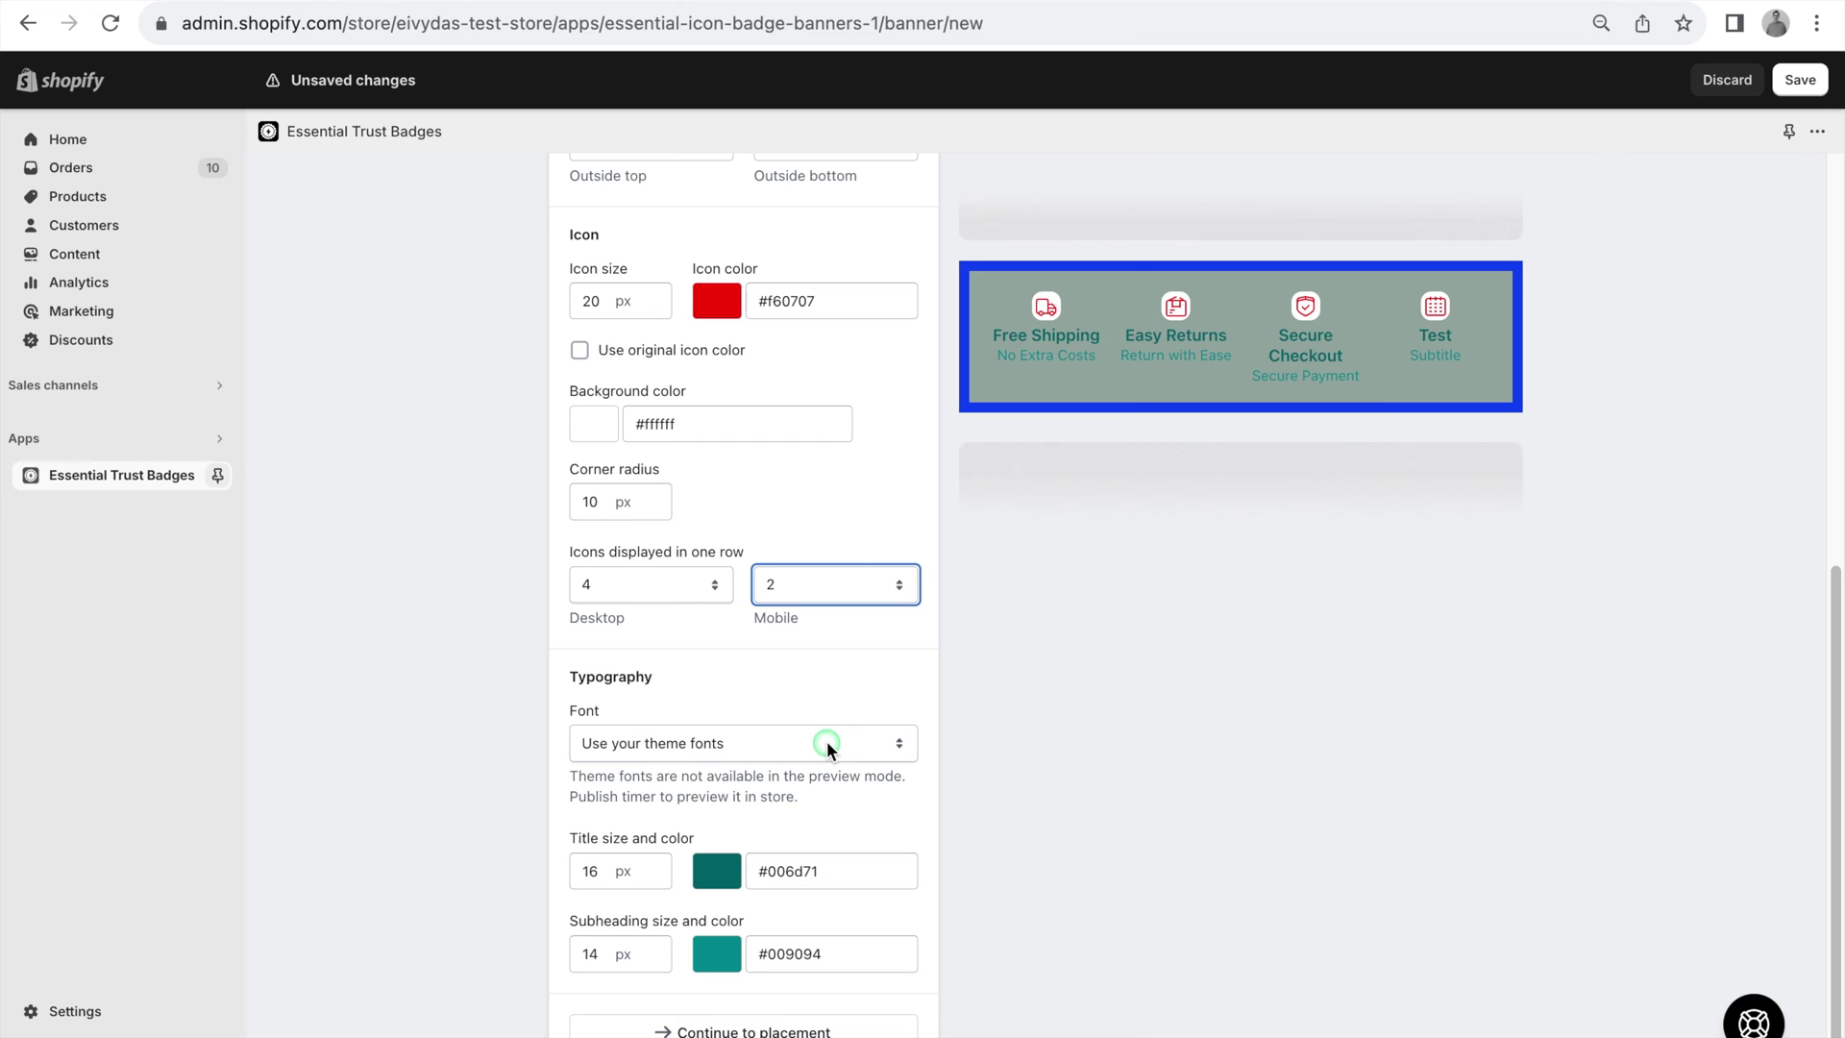
pyautogui.click(827, 745)
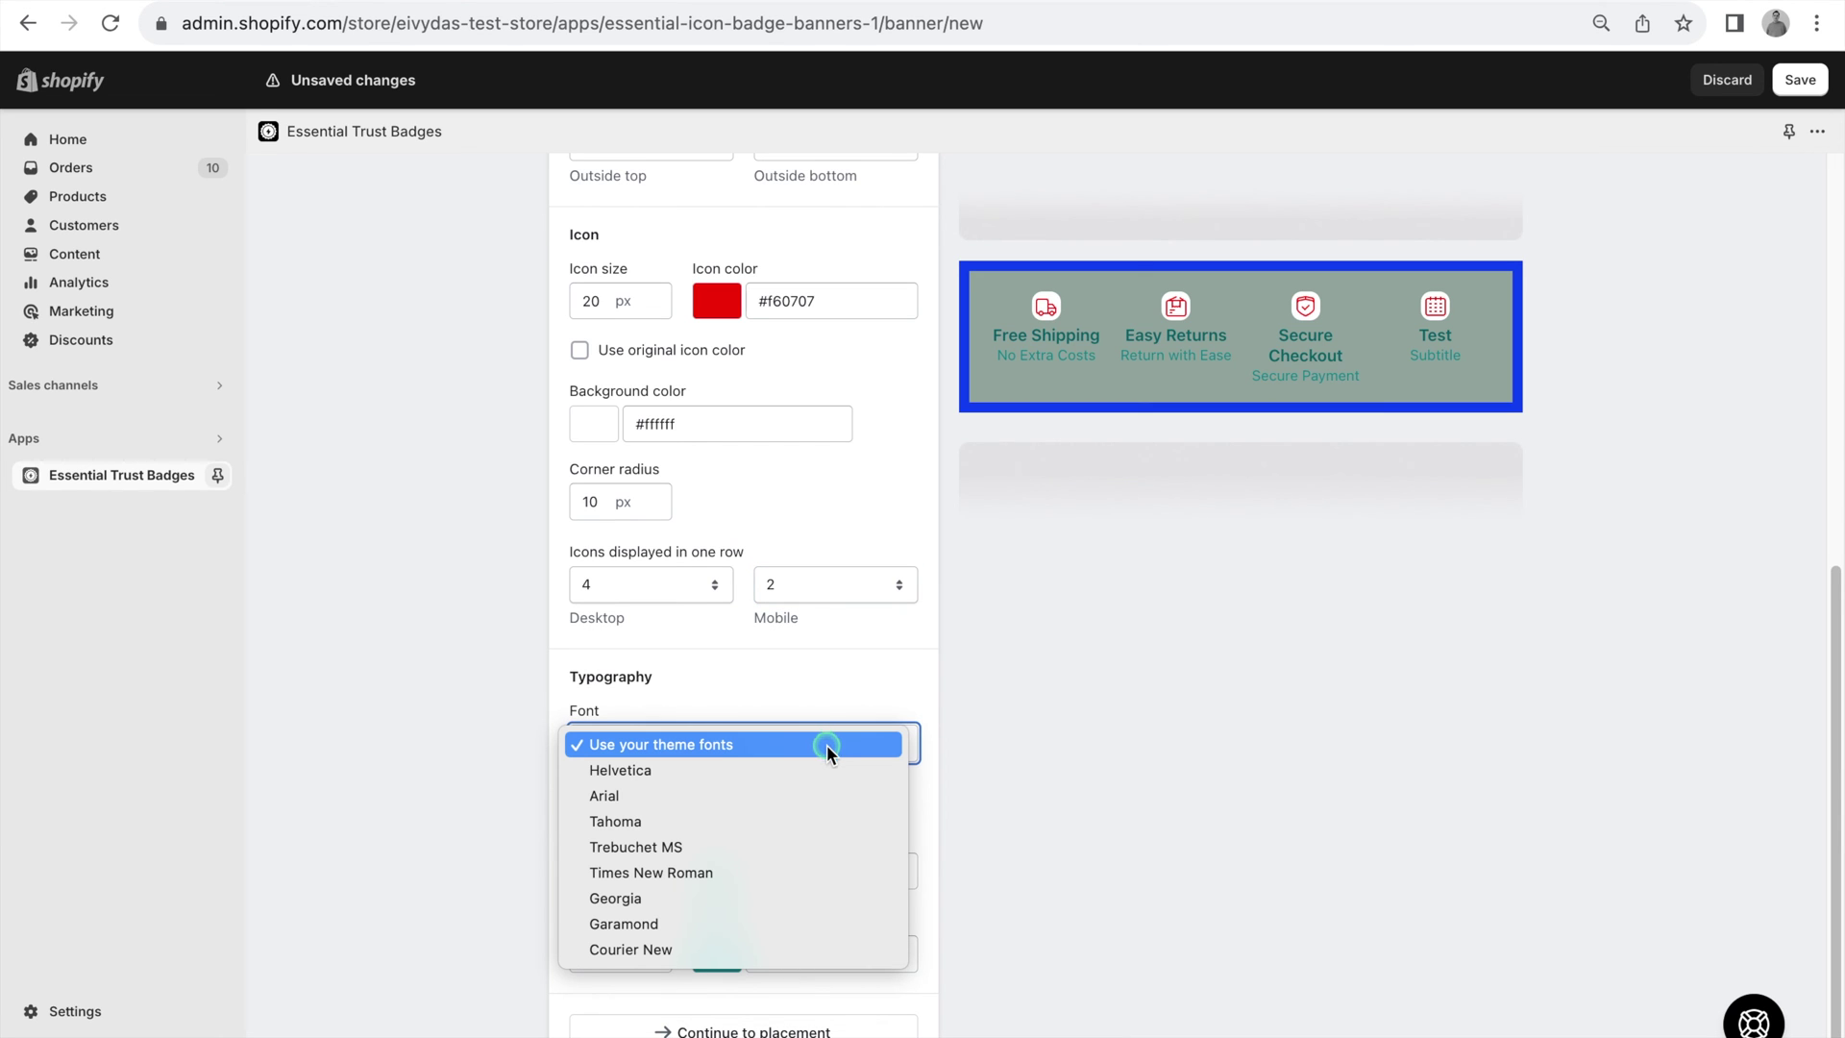
pyautogui.click(828, 873)
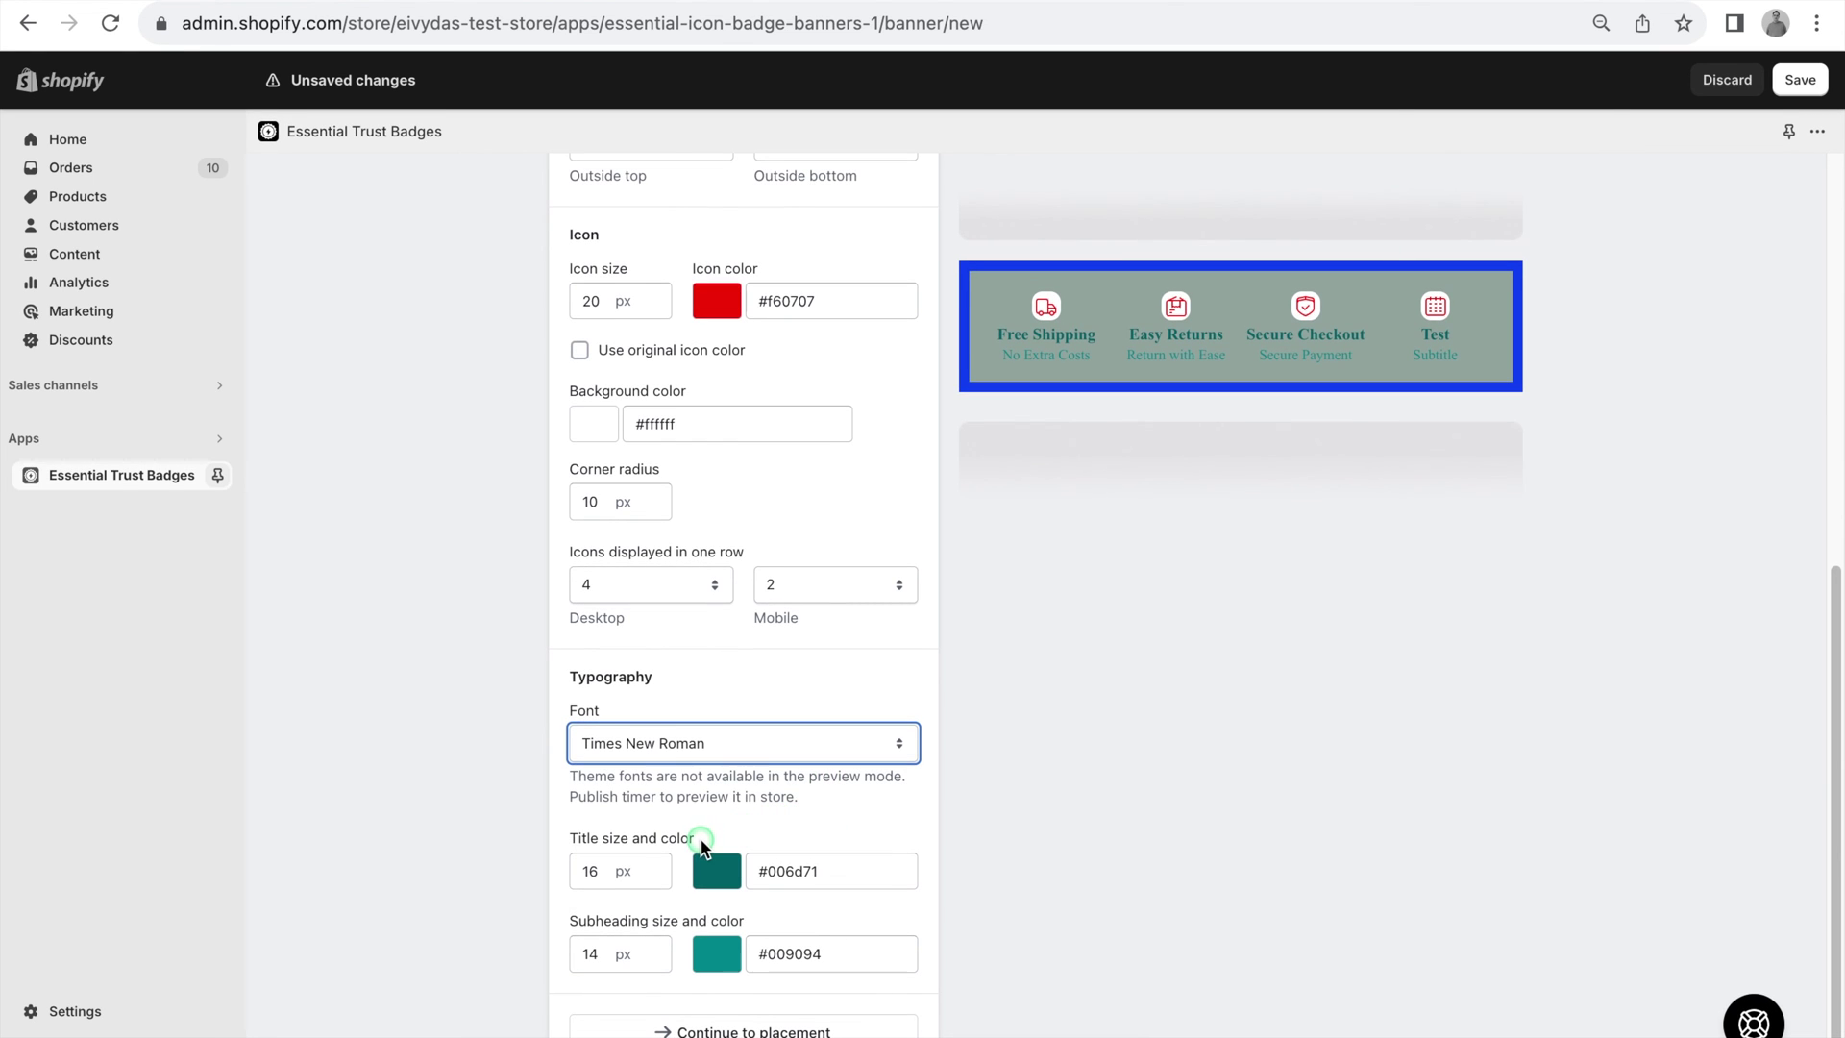
# Step: Make the titles 19 px and white
pyautogui.click(657, 863)
pyautogui.doubleClick(657, 863)
pyautogui.click(716, 870)
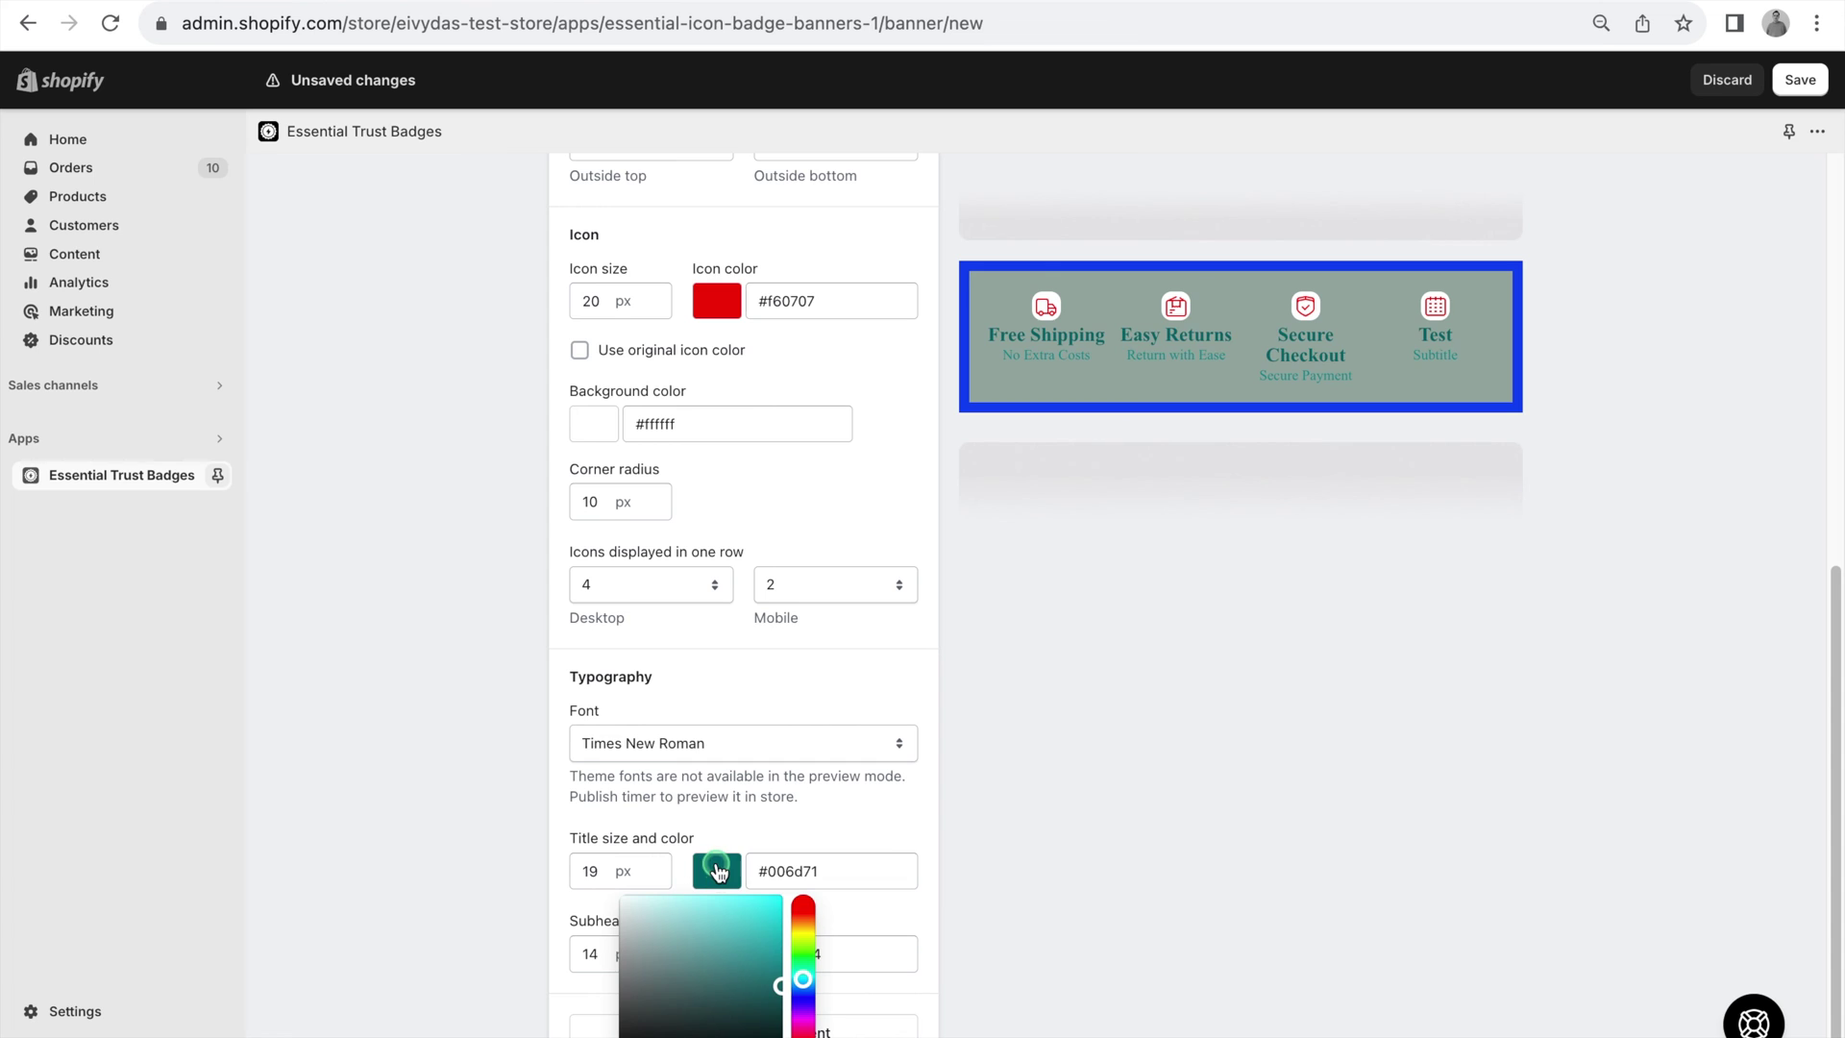
pyautogui.moveTo(674, 942); pyautogui.dragTo(619, 874)
pyautogui.click(785, 842)
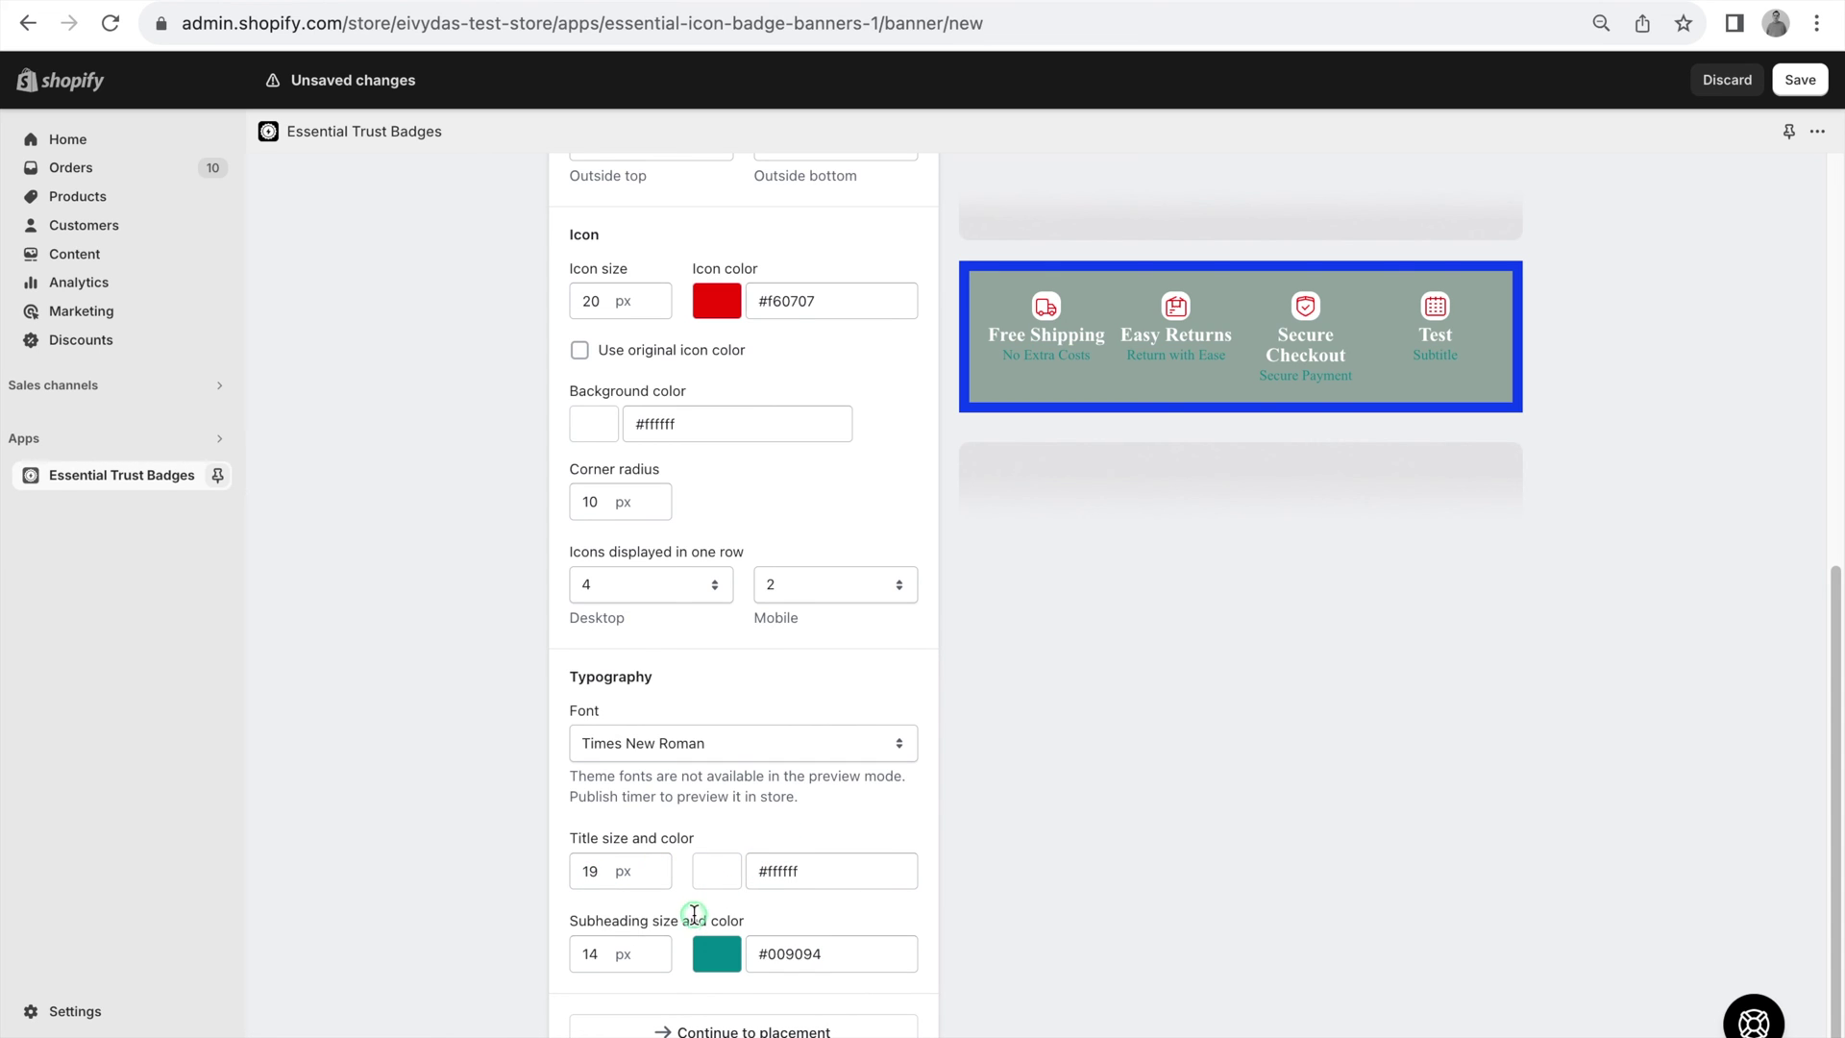
# Step: Make the subheadings 18 px and cyan
pyautogui.doubleClick(657, 947)
pyautogui.doubleClick(657, 947)
pyautogui.click(703, 956)
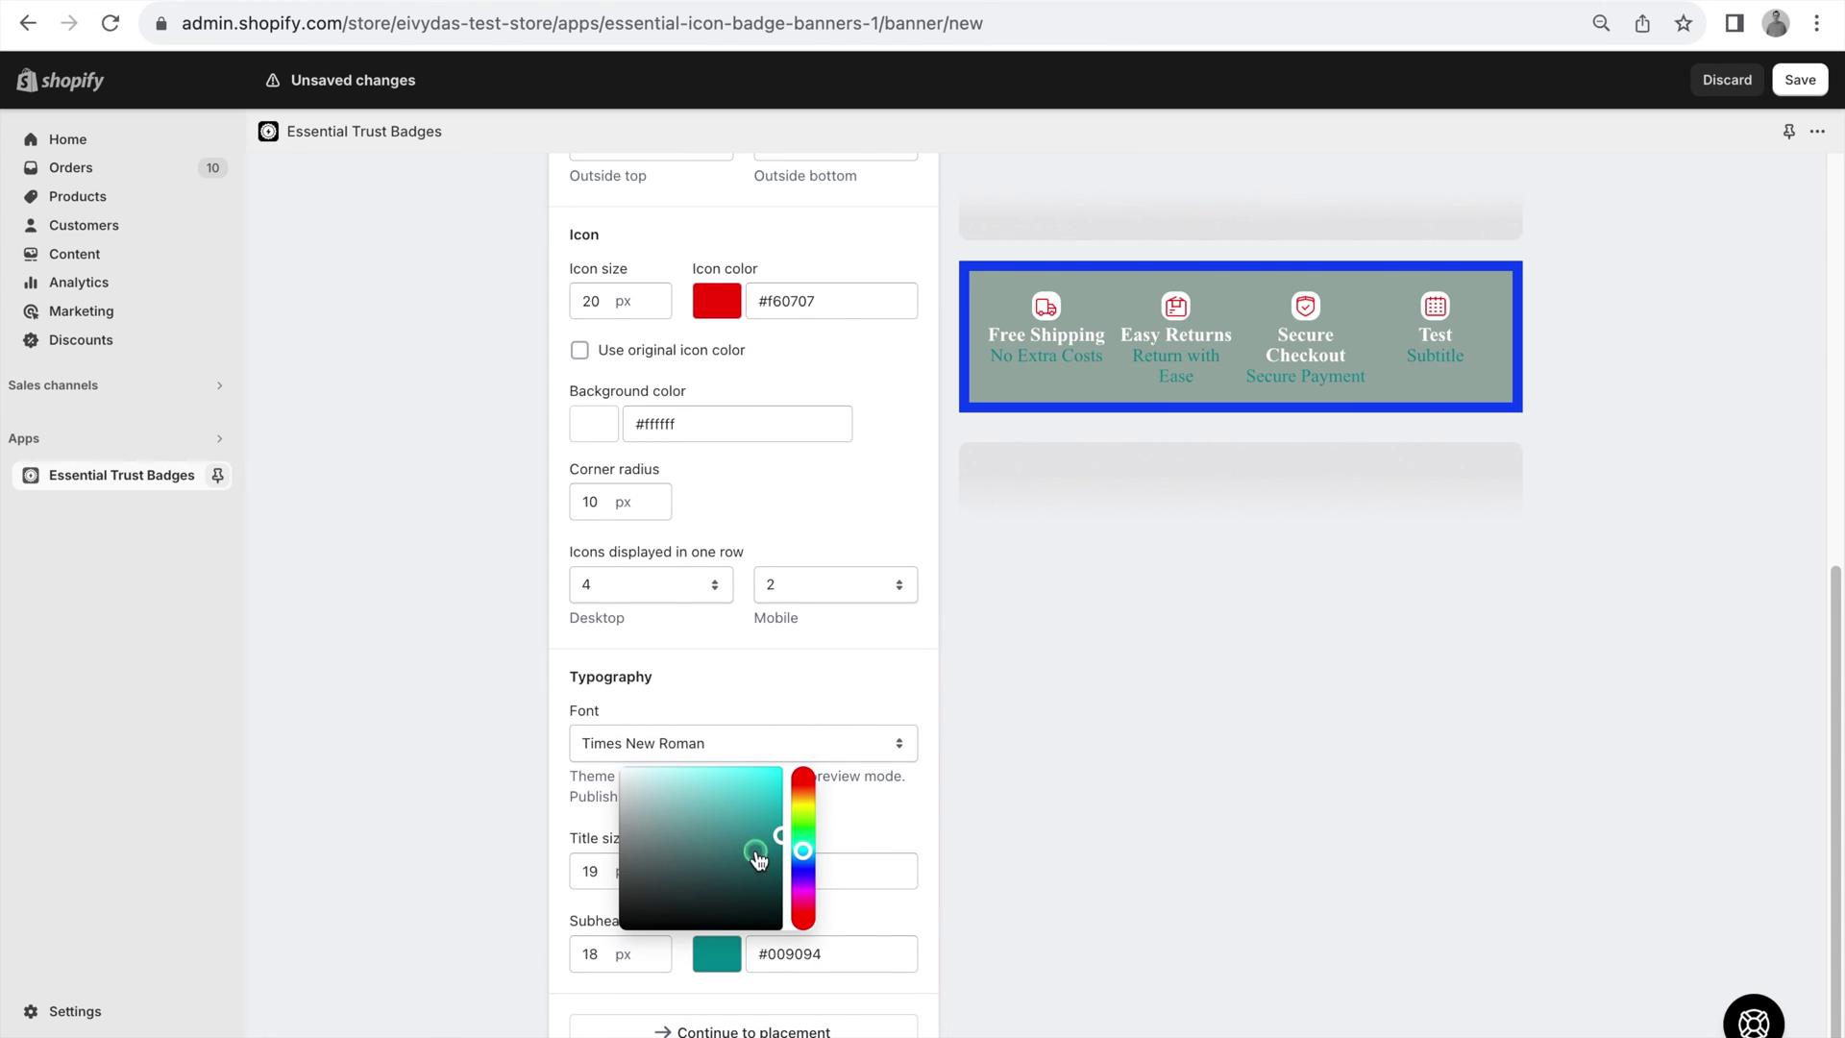
pyautogui.moveTo(759, 855); pyautogui.dragTo(786, 732)
pyautogui.click(1011, 784)
pyautogui.scroll(4, 855, 813)
# Step: Apply the Dark Ocean template for a dark #222831 card, then show the Placement settings
pyautogui.scroll(3, 855, 813)
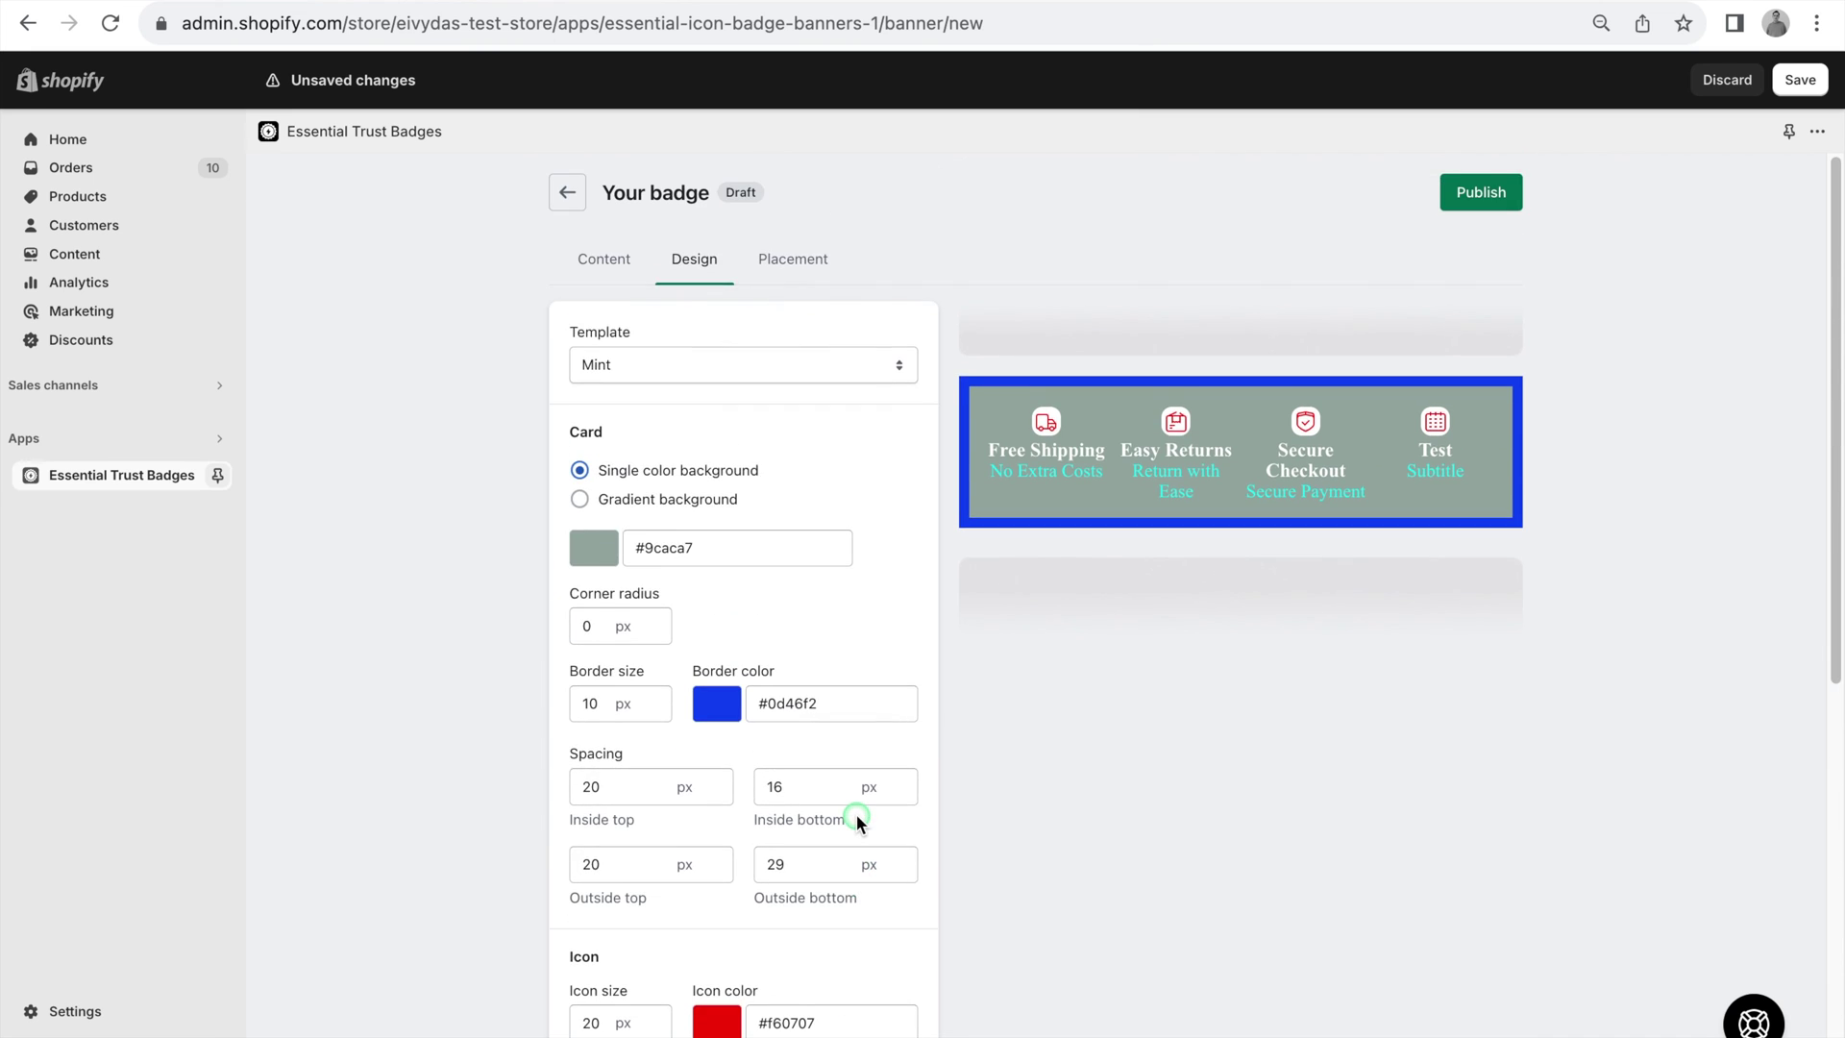
pyautogui.click(805, 371)
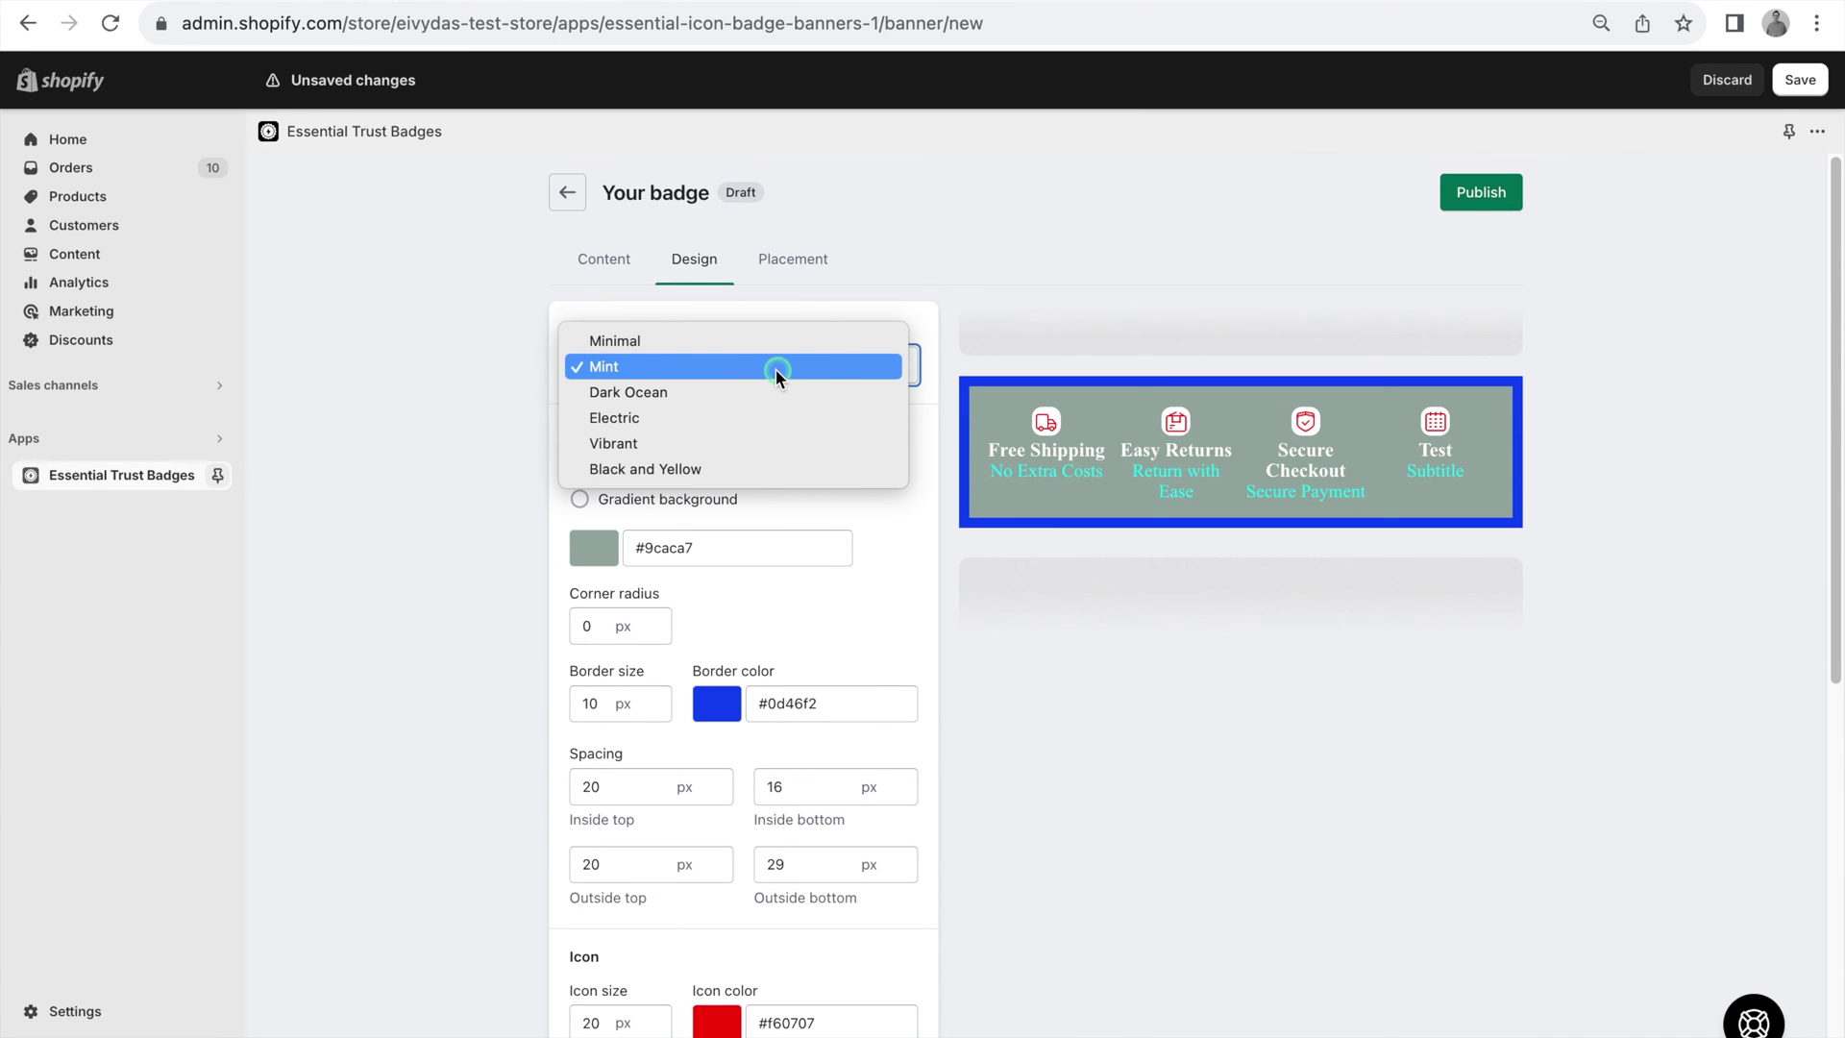
pyautogui.click(734, 392)
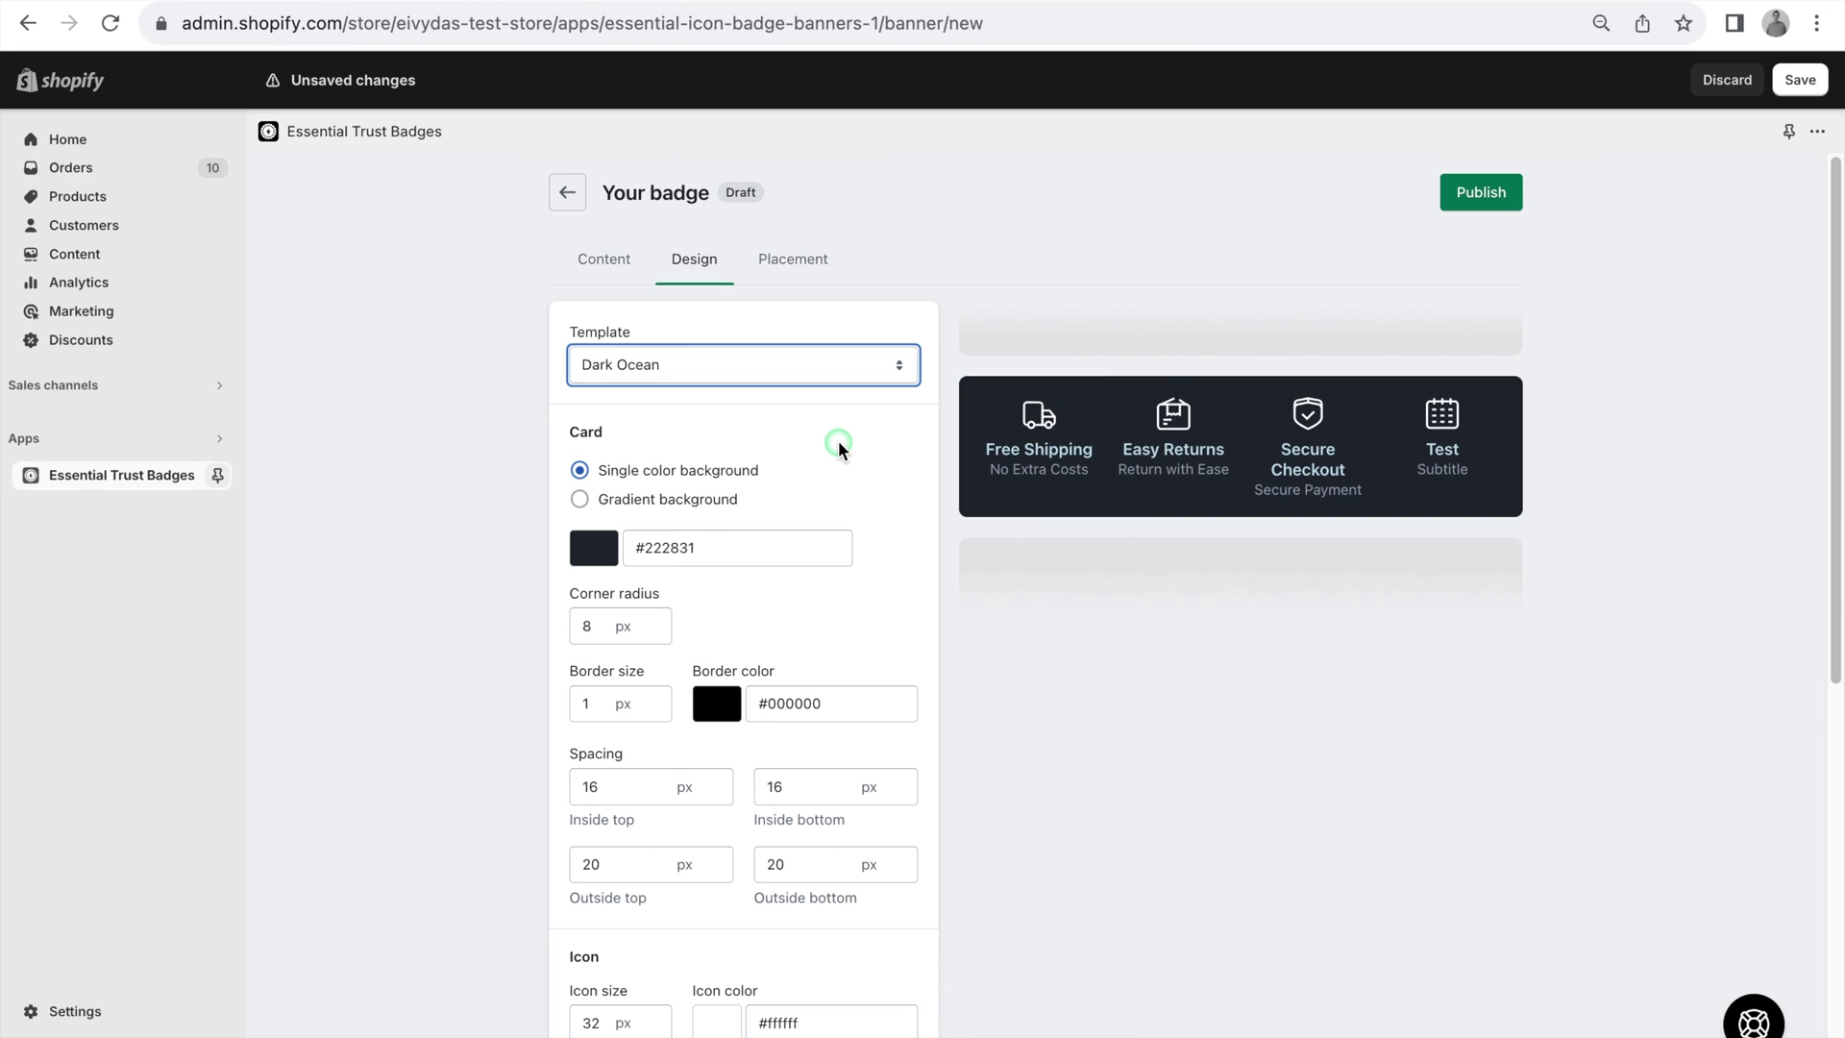
pyautogui.click(792, 260)
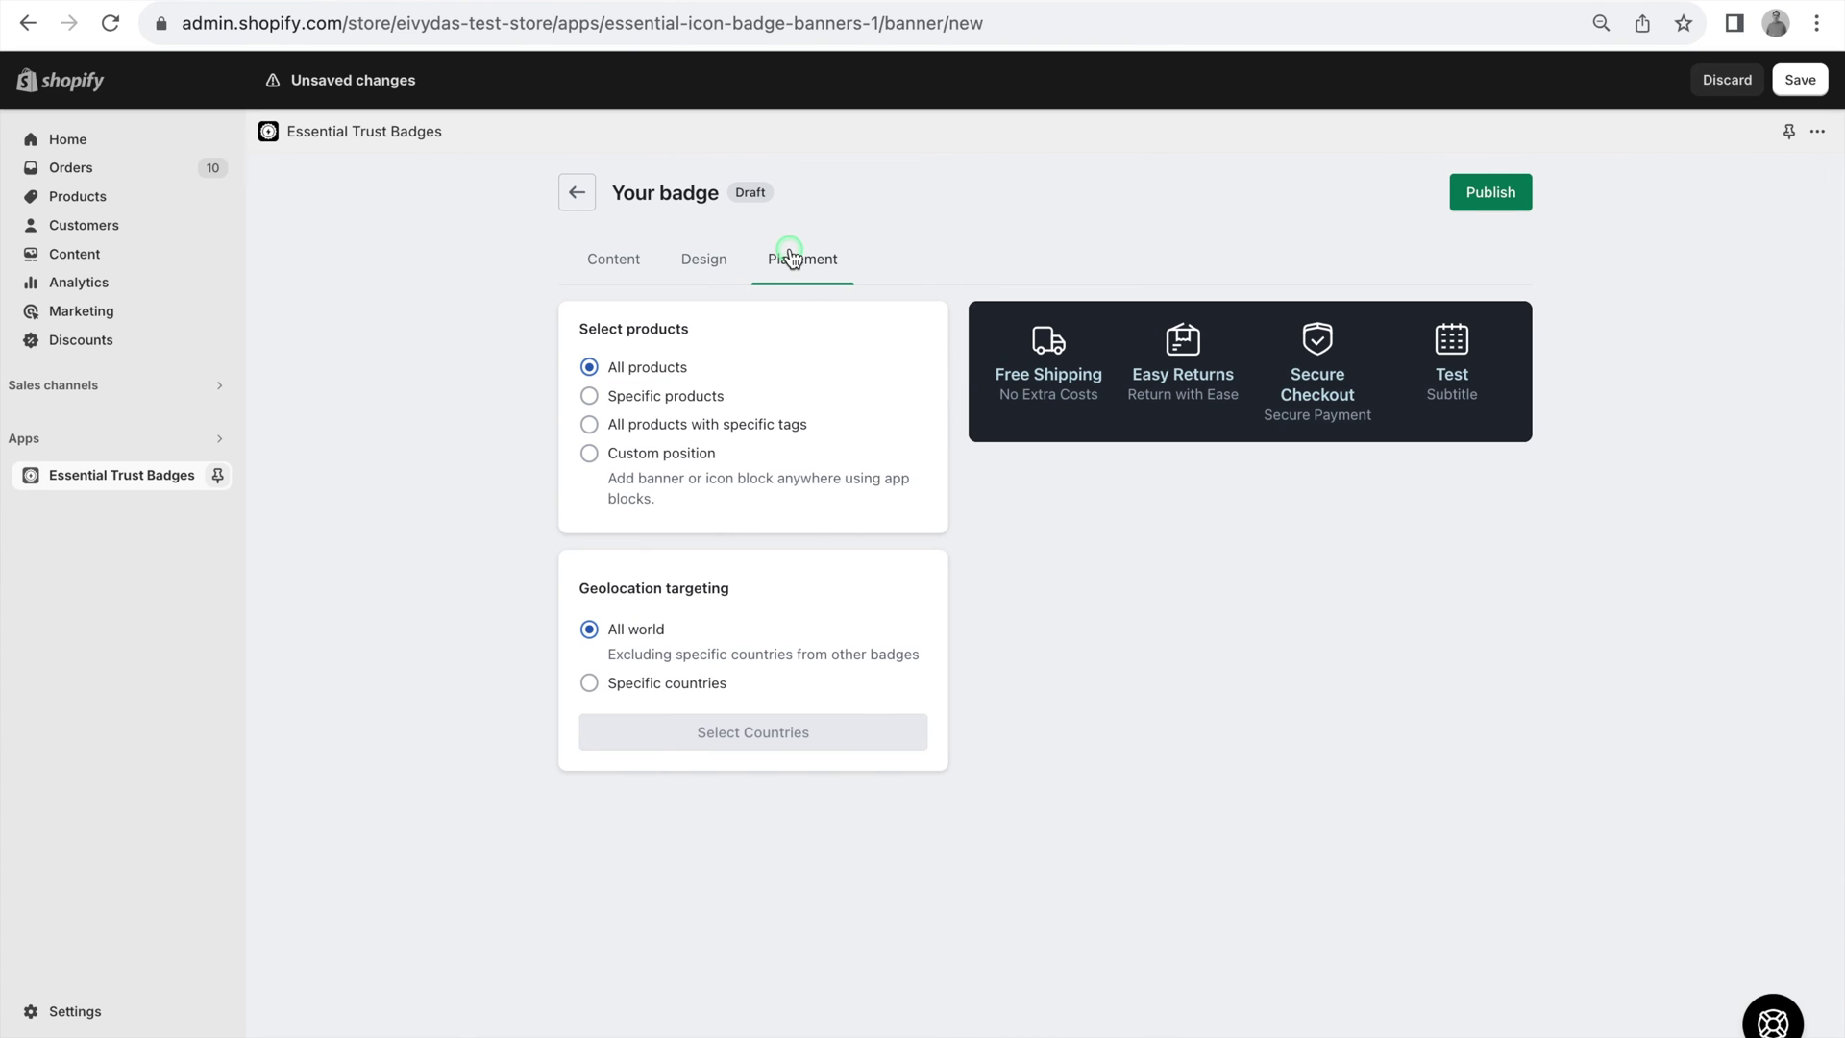
pyautogui.click(702, 364)
pyautogui.click(671, 365)
pyautogui.click(675, 394)
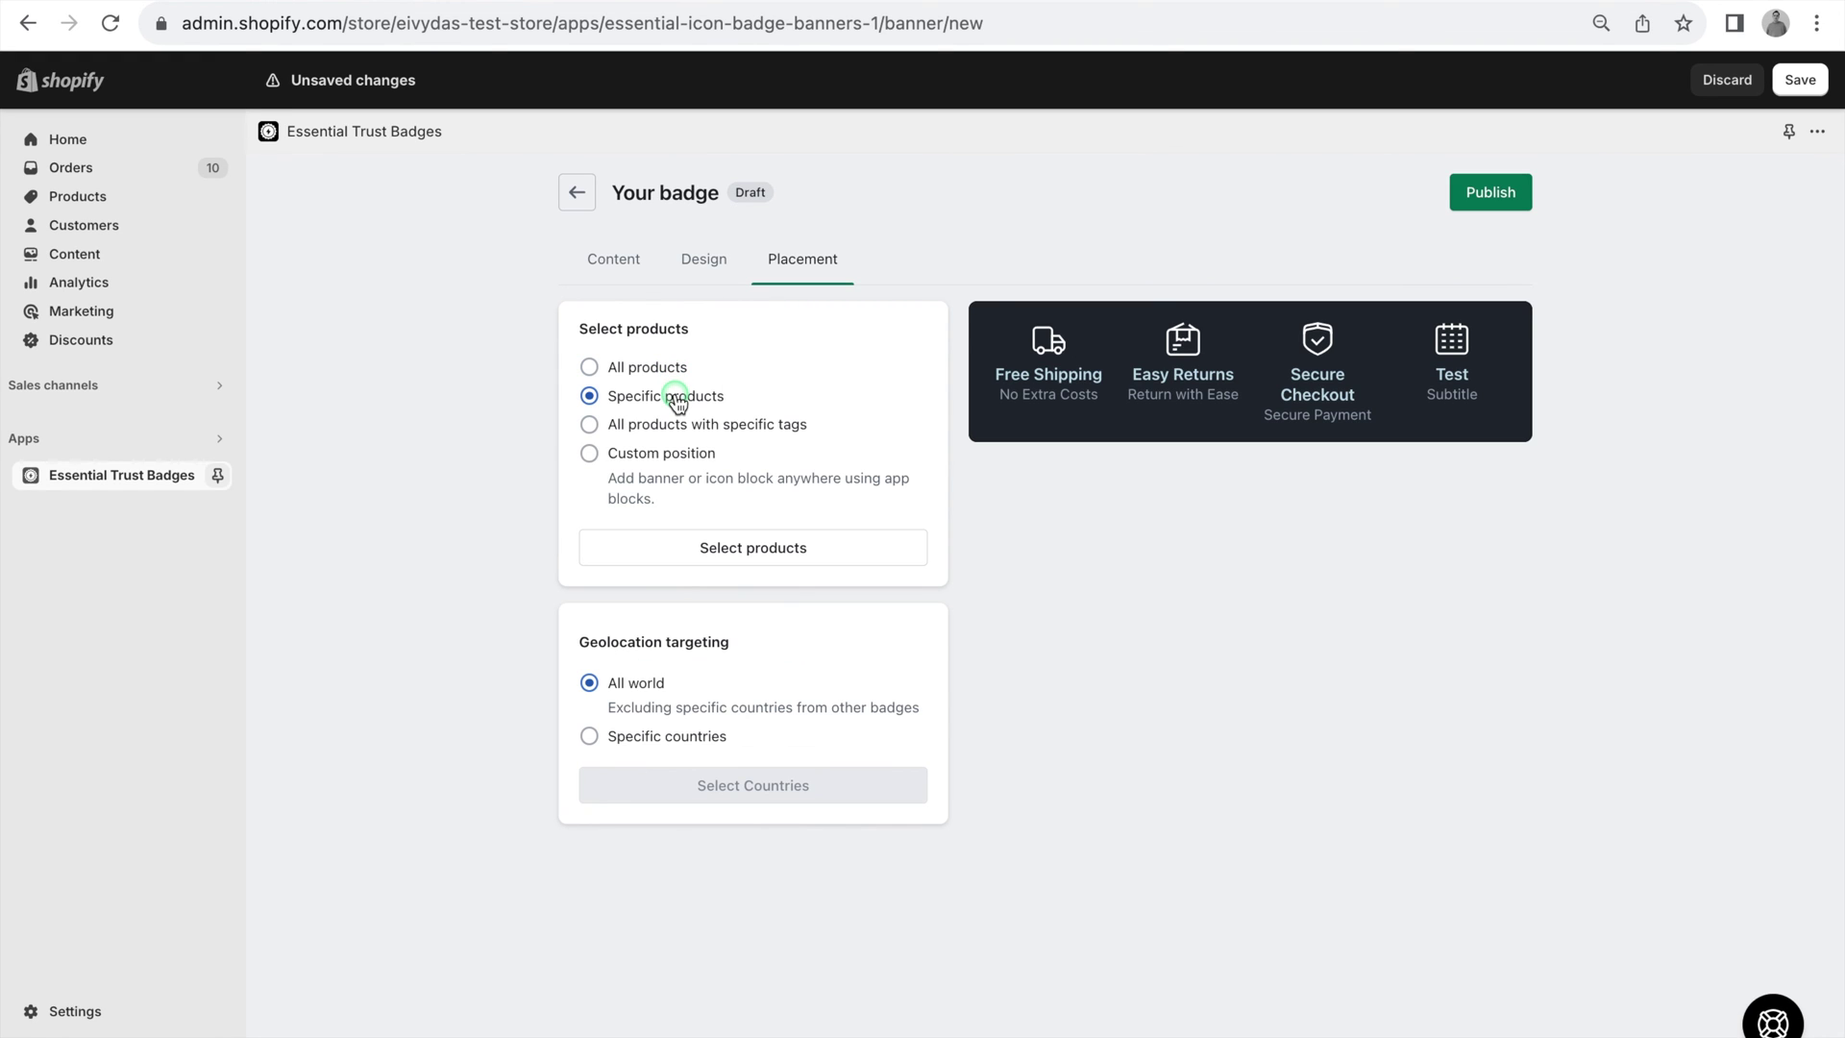
pyautogui.click(678, 424)
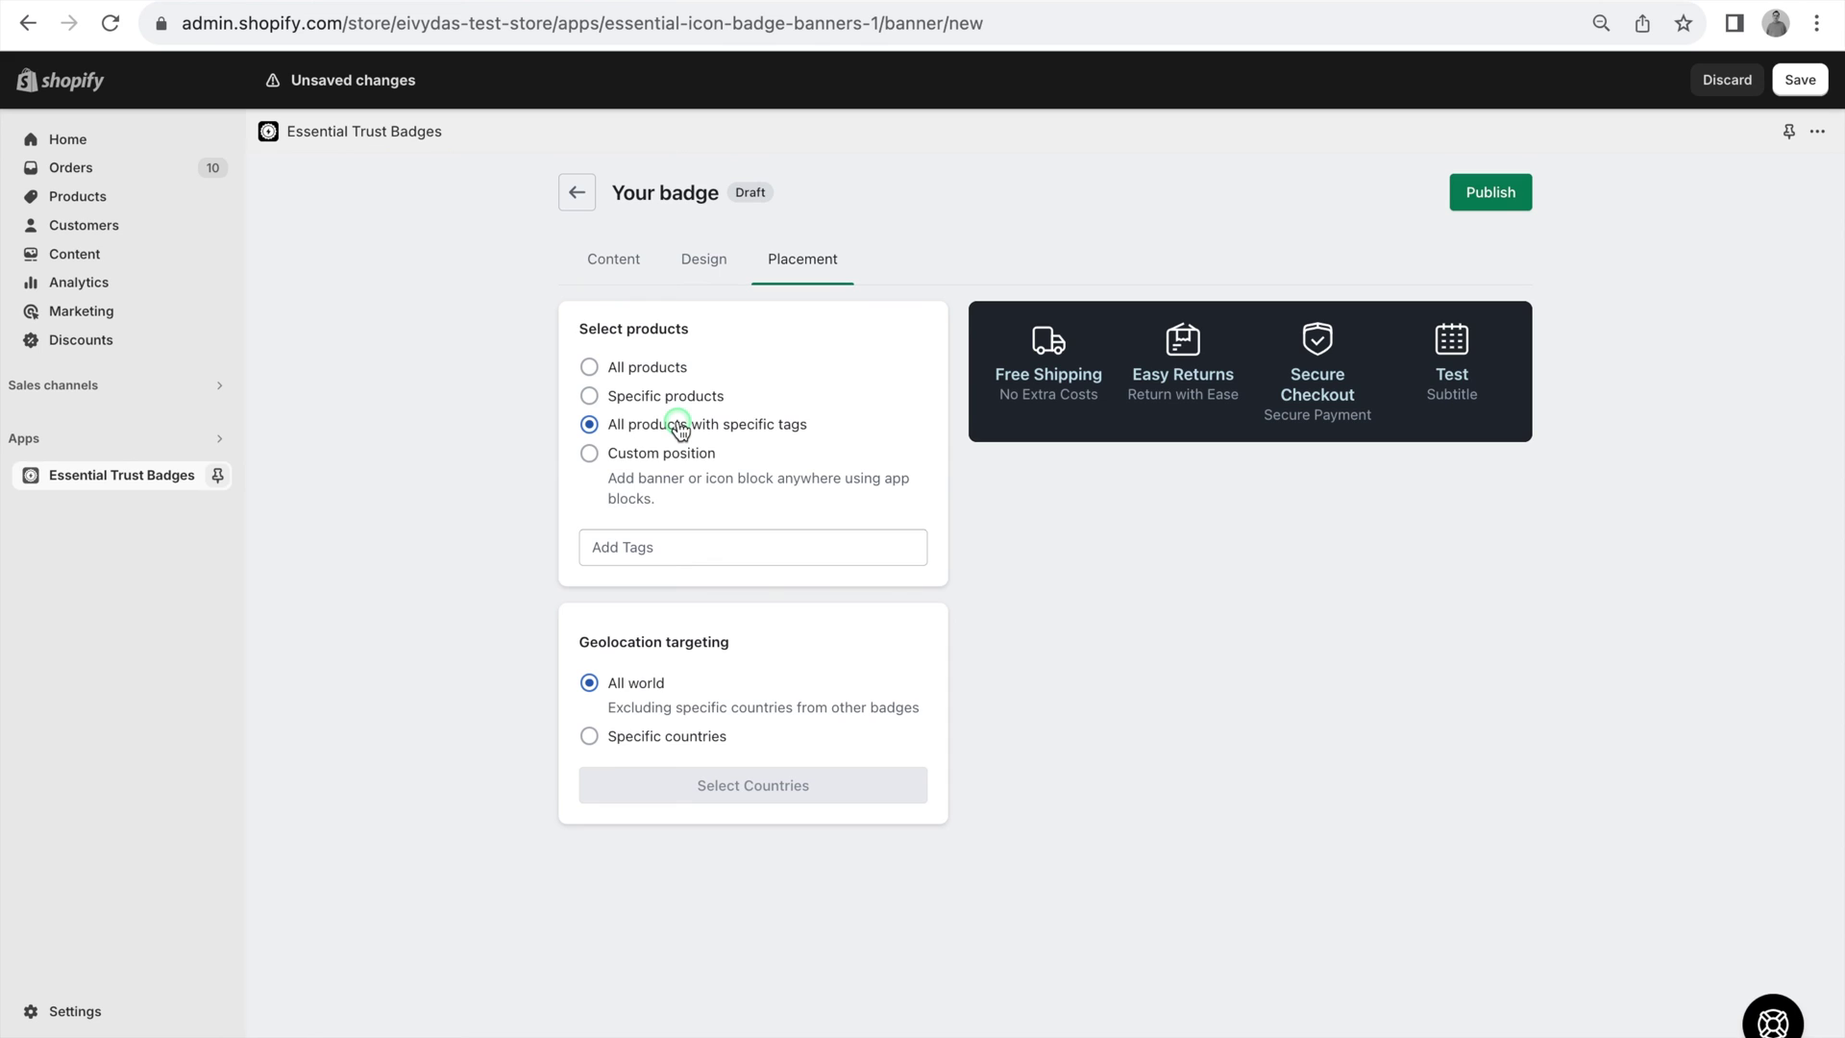
pyautogui.click(678, 454)
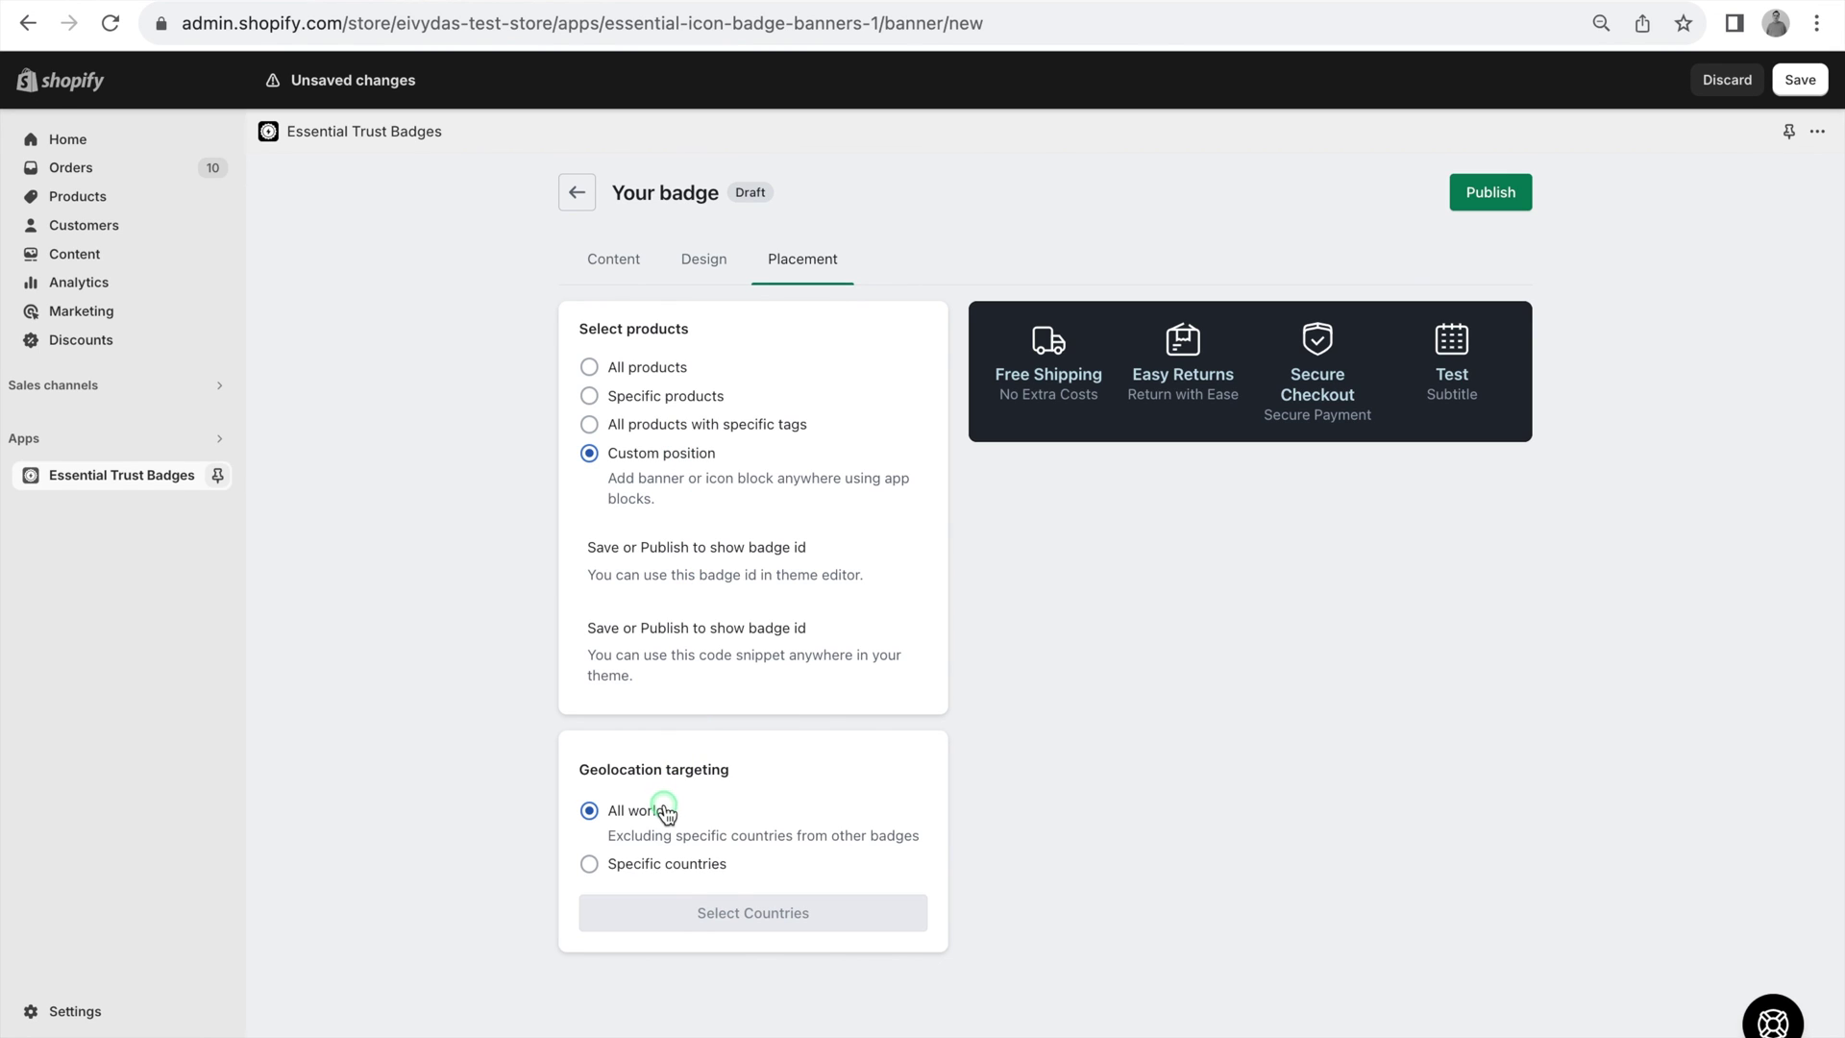
pyautogui.click(698, 863)
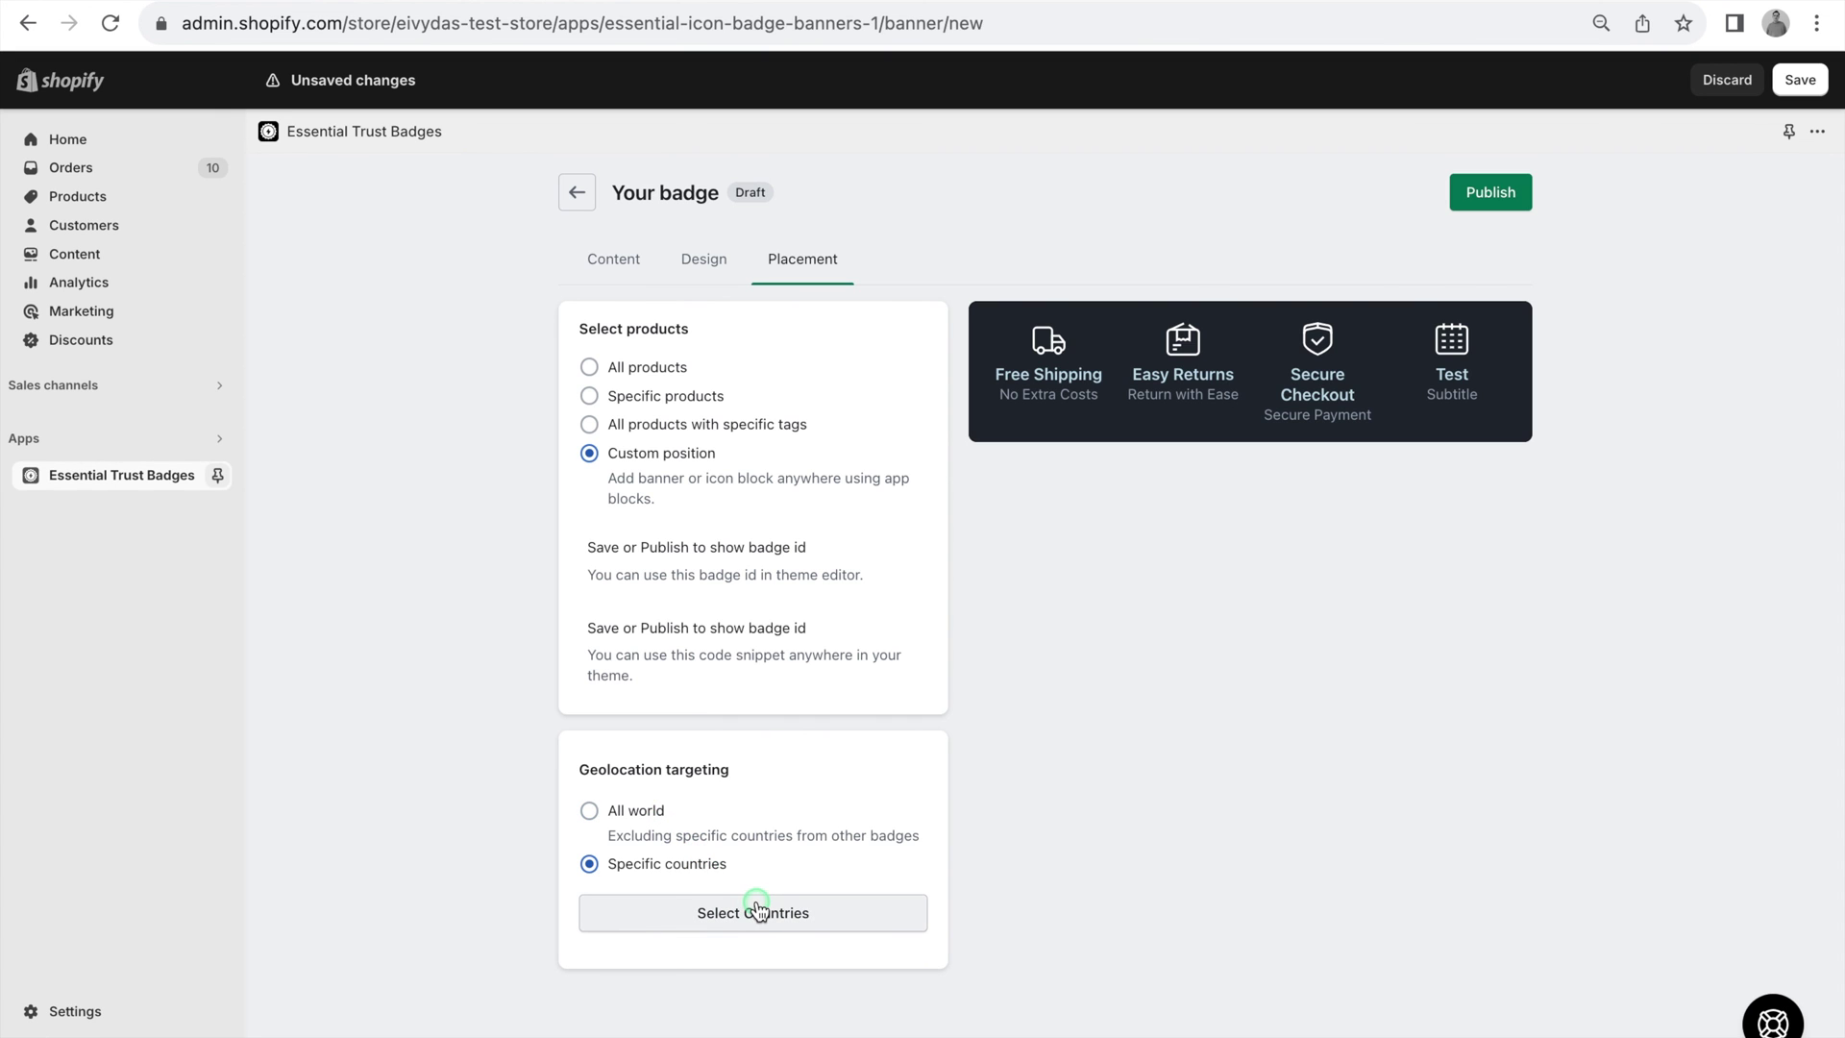
pyautogui.click(759, 913)
pyautogui.click(821, 462)
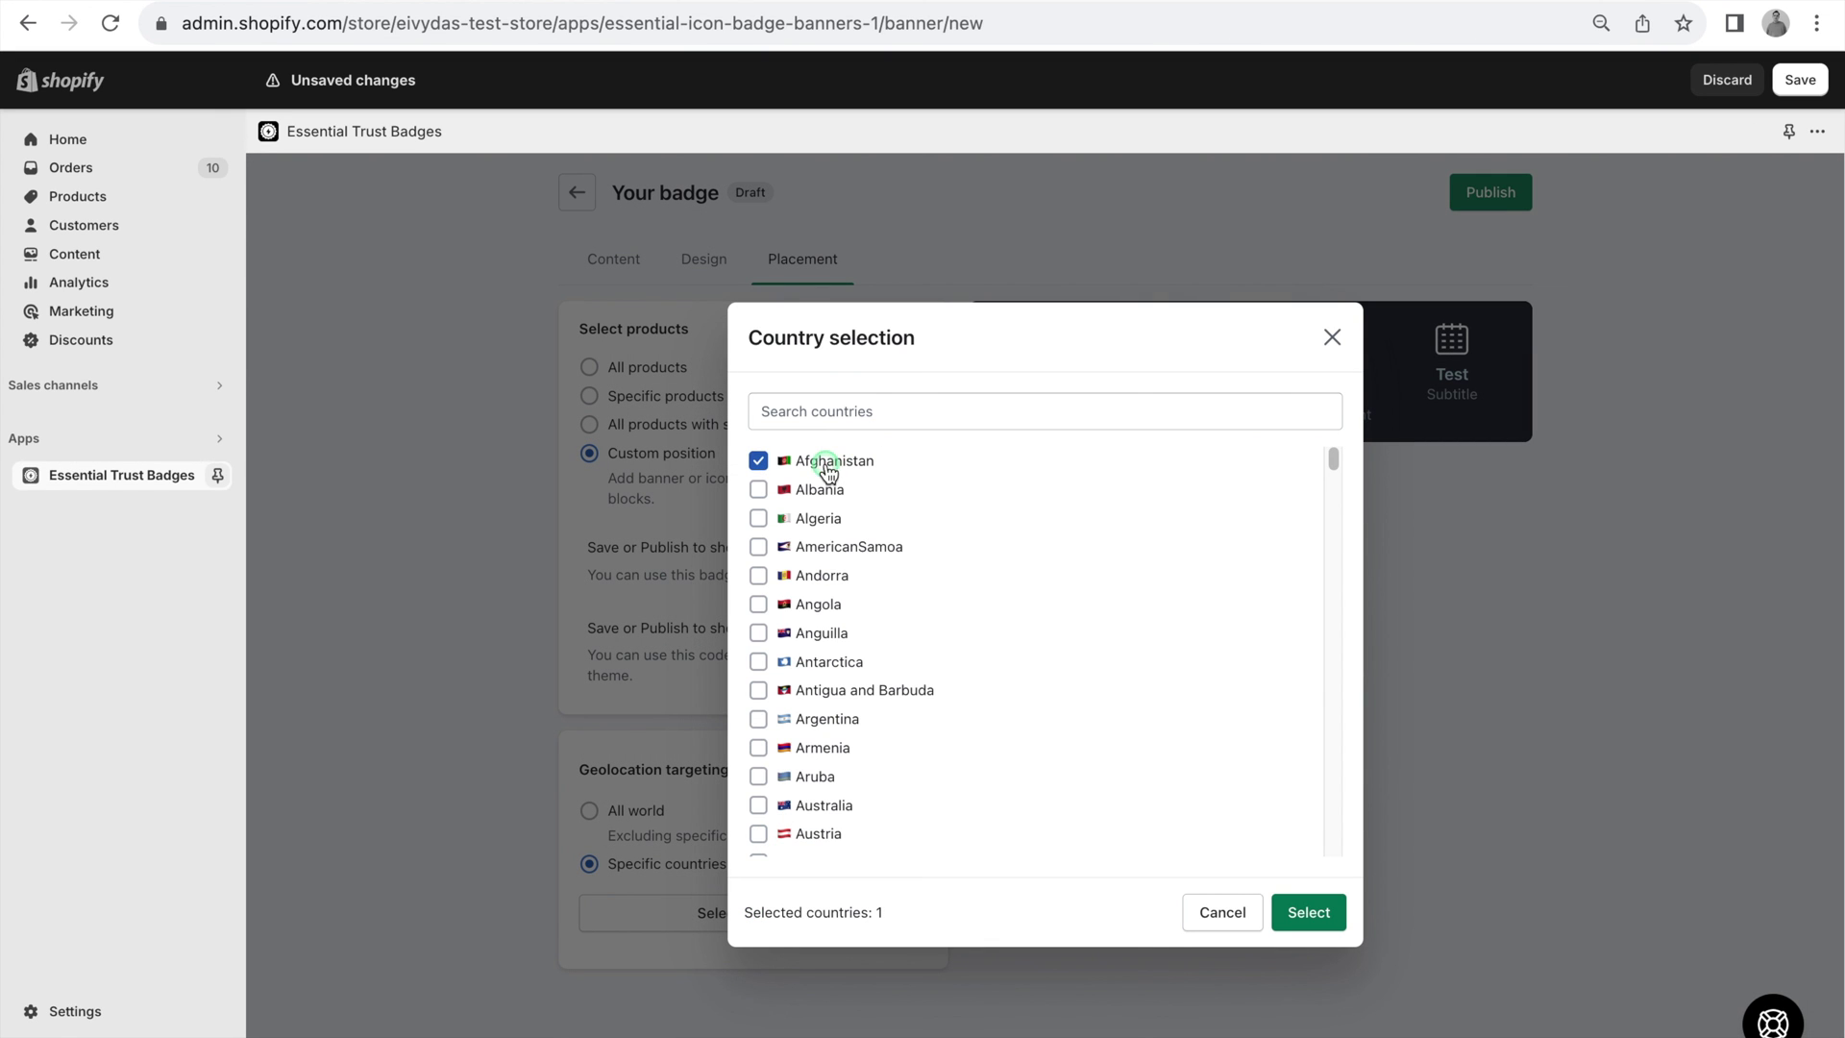
pyautogui.click(1336, 913)
pyautogui.click(637, 810)
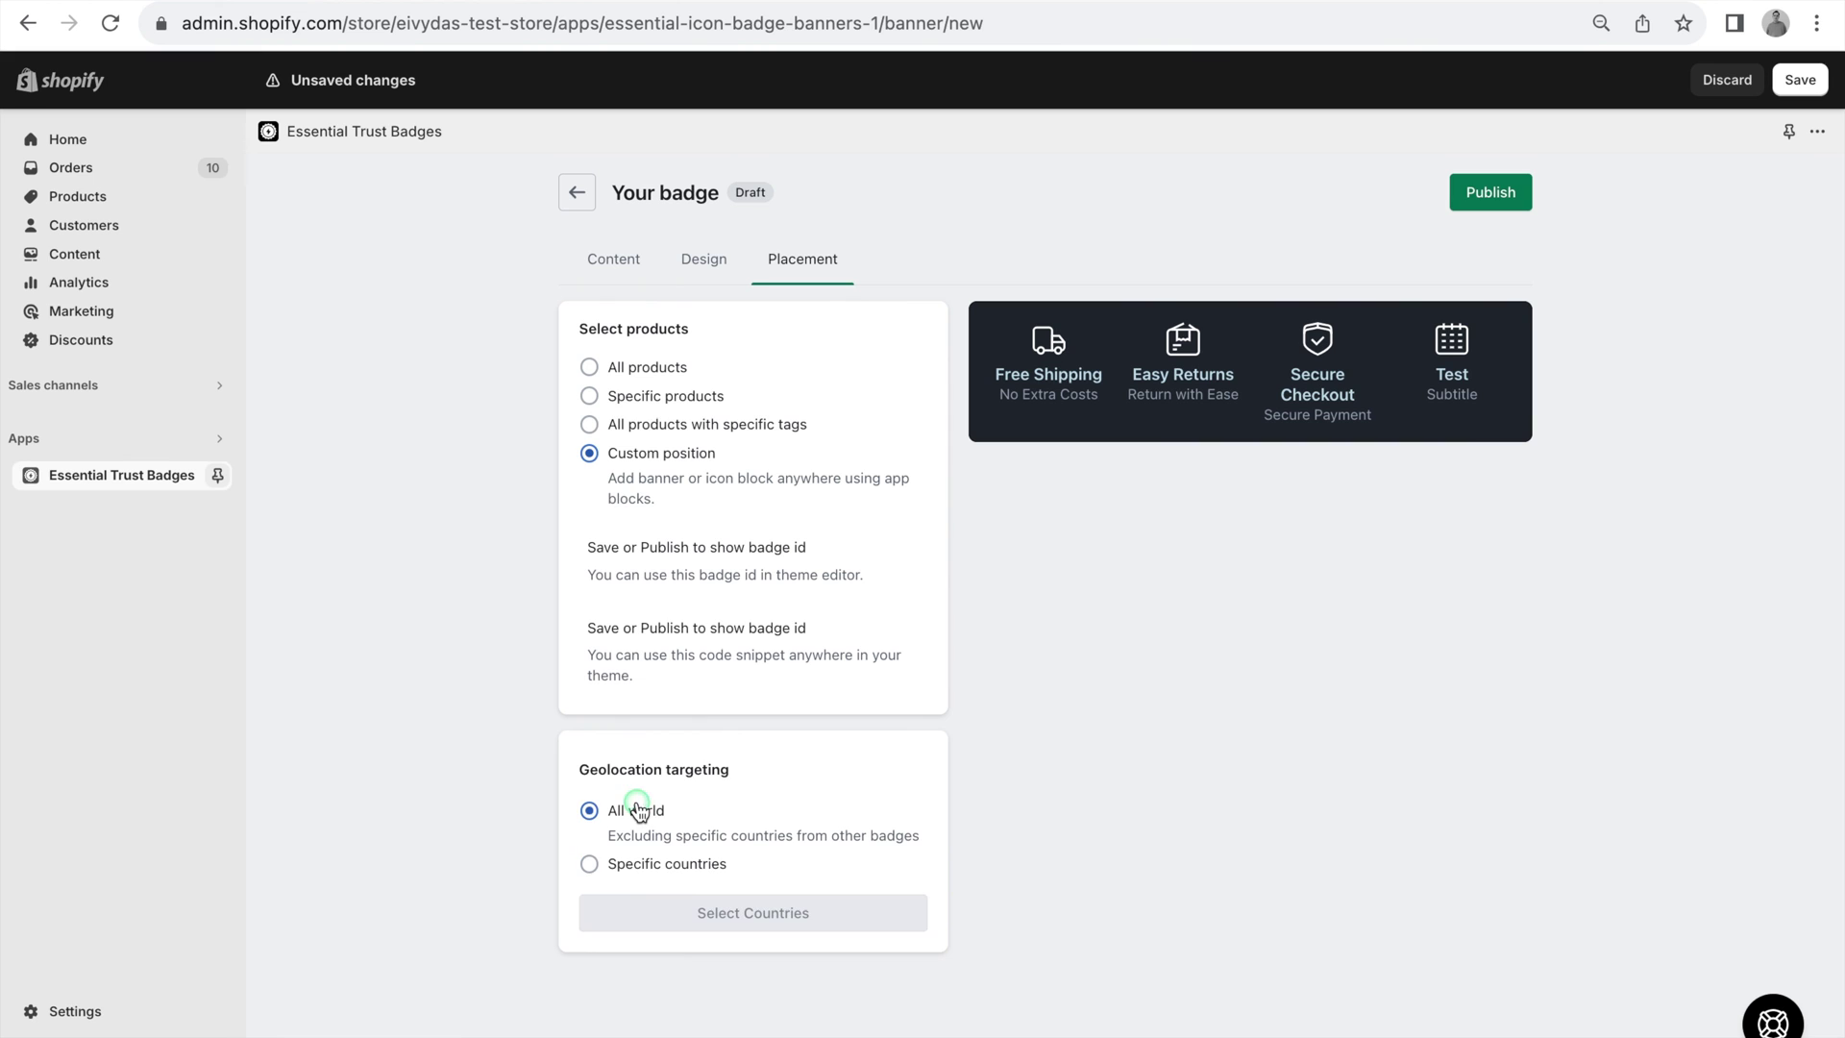
pyautogui.click(663, 367)
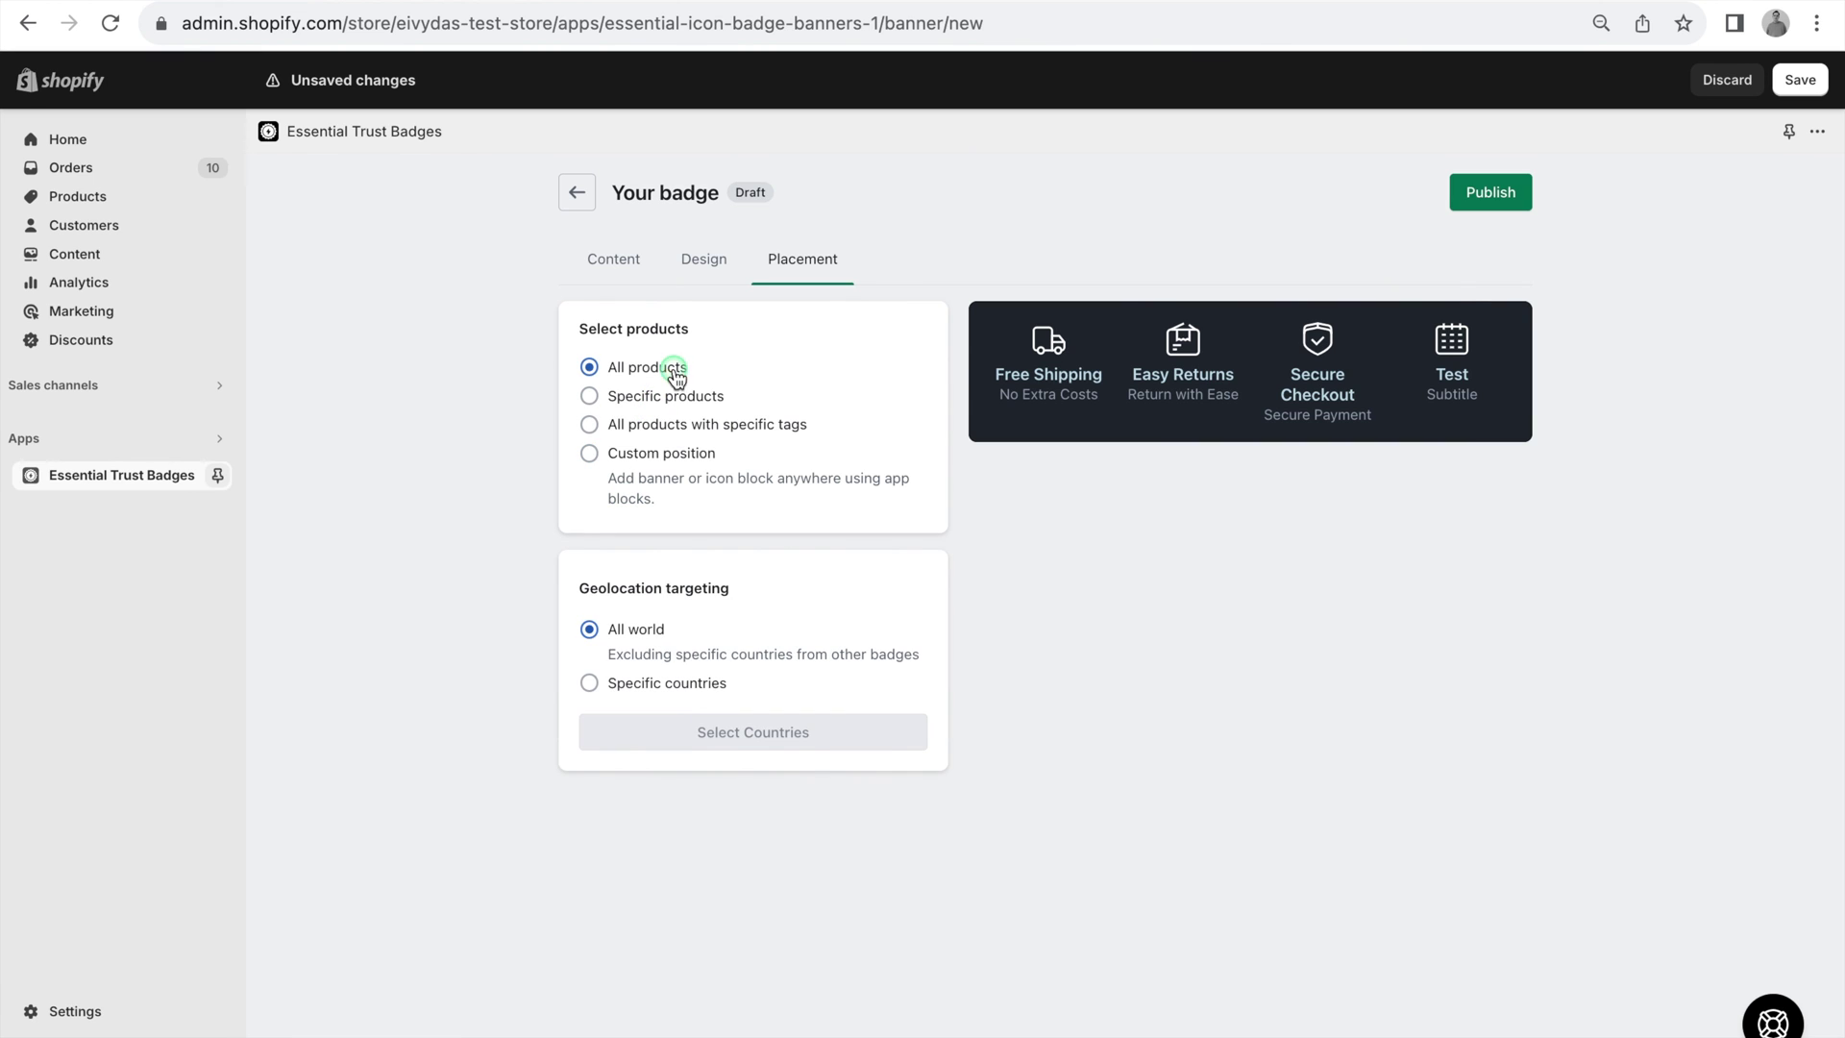
# Step: Publish the badge and choose 'I have a problem' in the congratulations dialog
pyautogui.click(1512, 200)
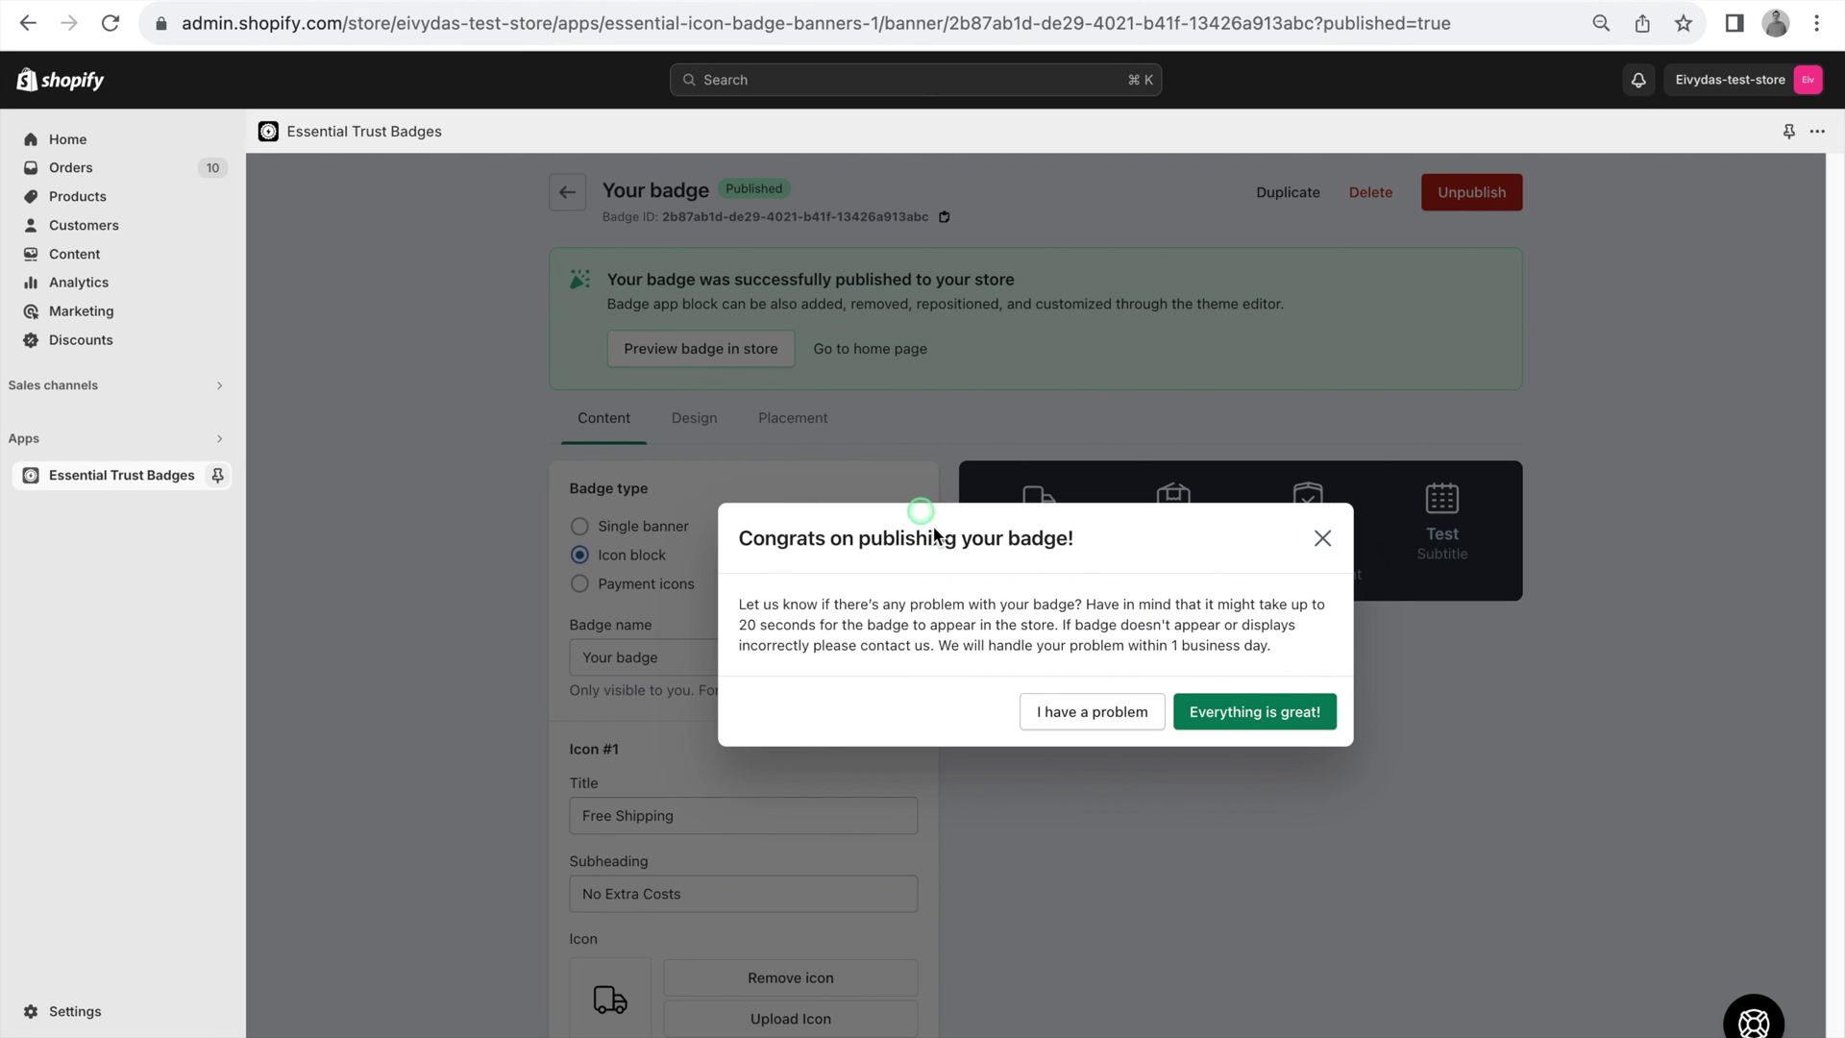
pyautogui.click(1070, 709)
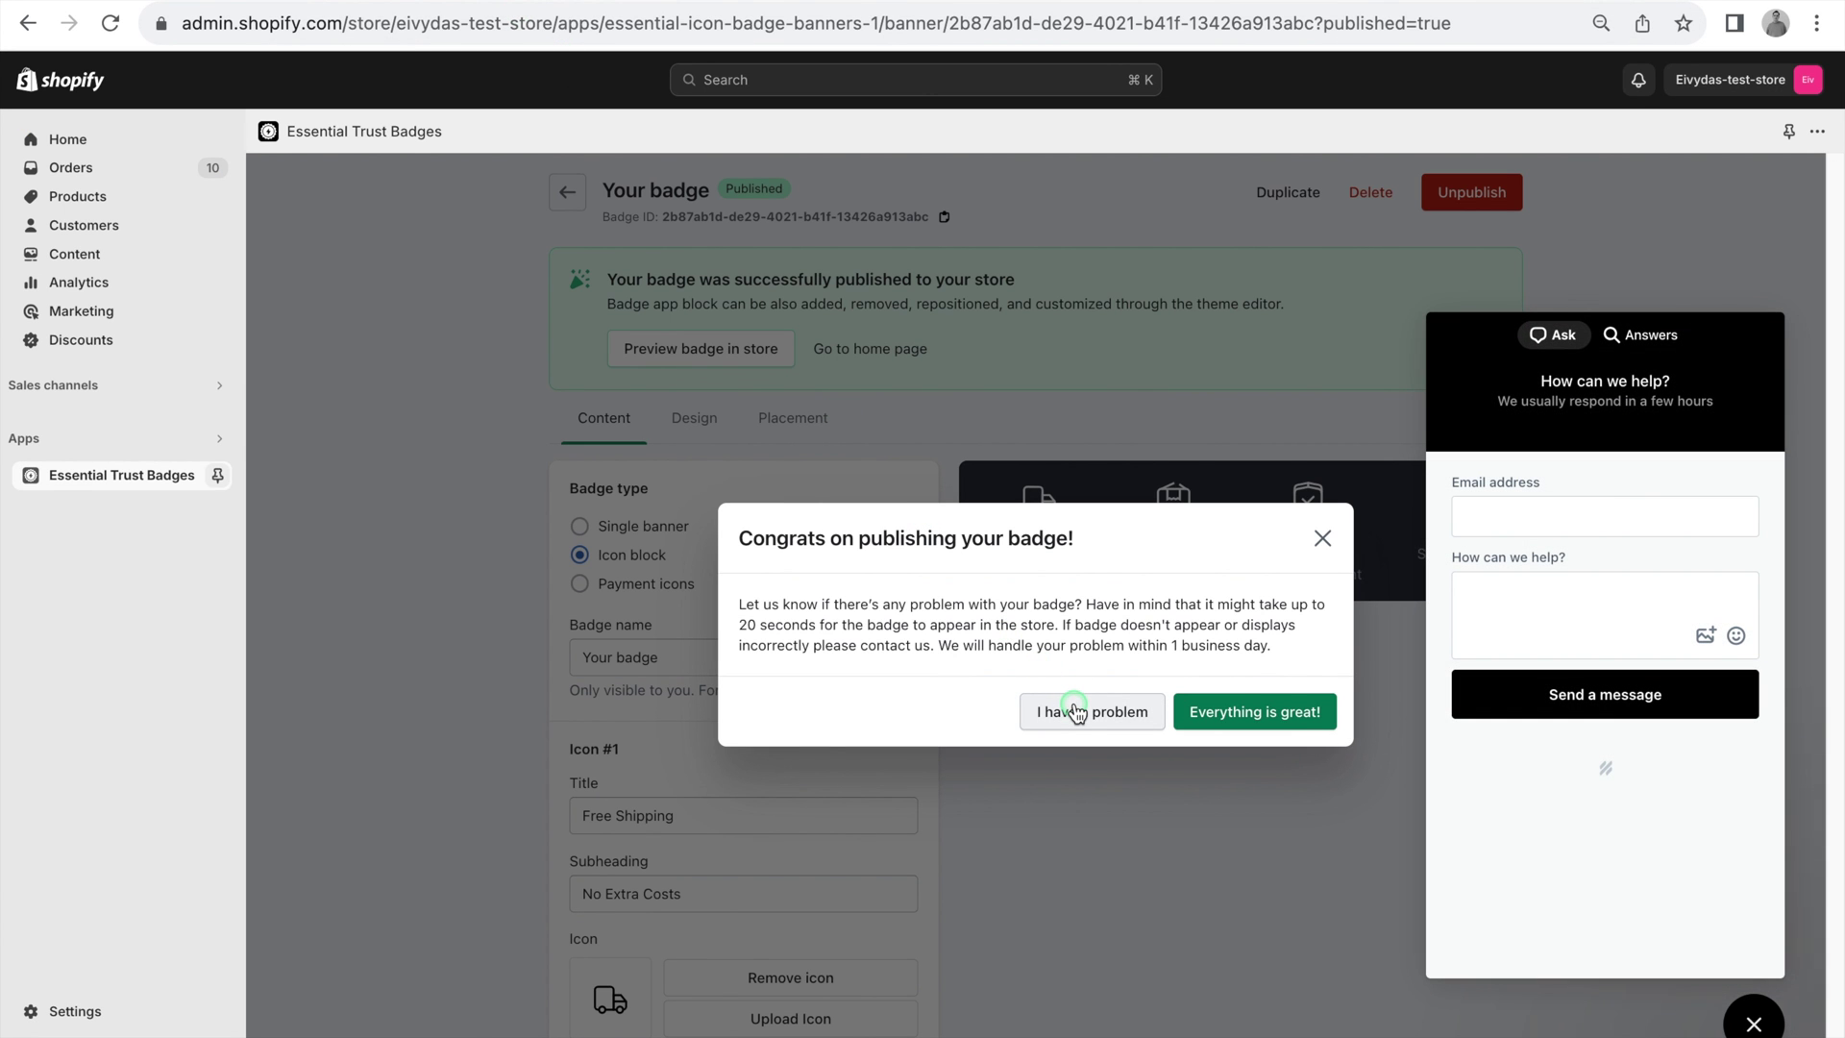